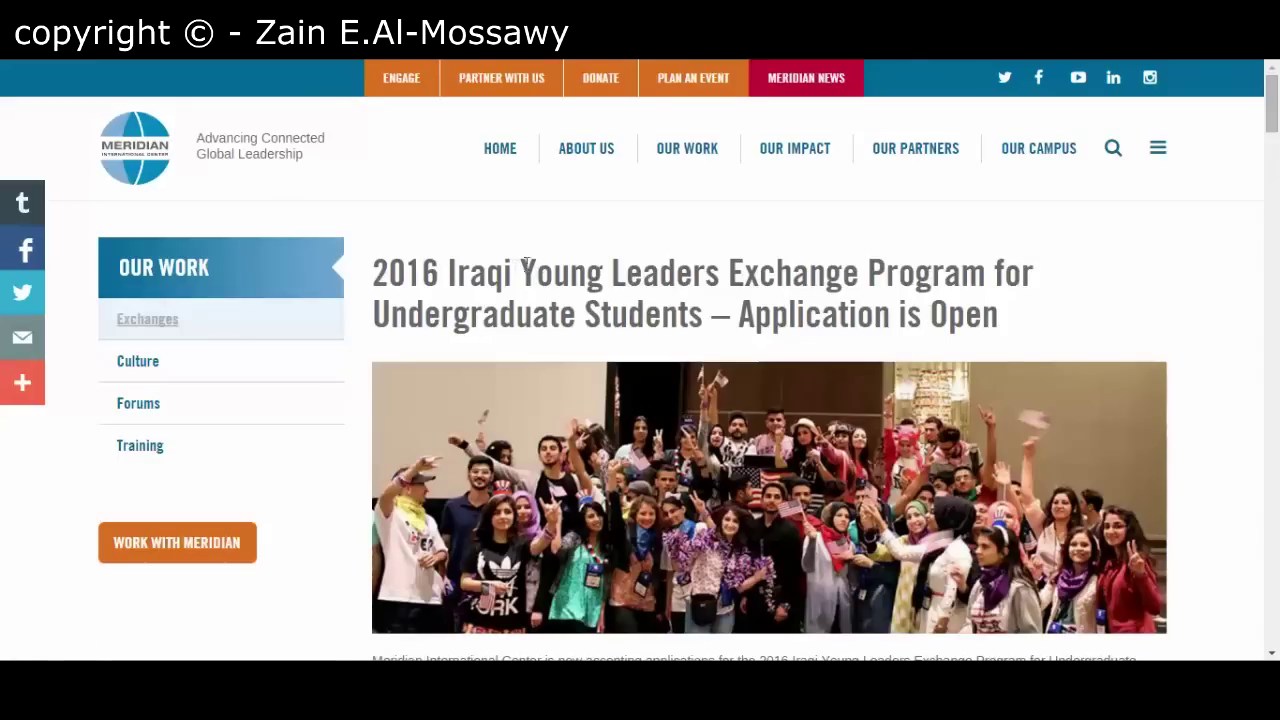
# - Scroll down the IYLEP announcement and follow APPLY NOW! to the application login page
pyautogui.scroll(-2, 549, 277)
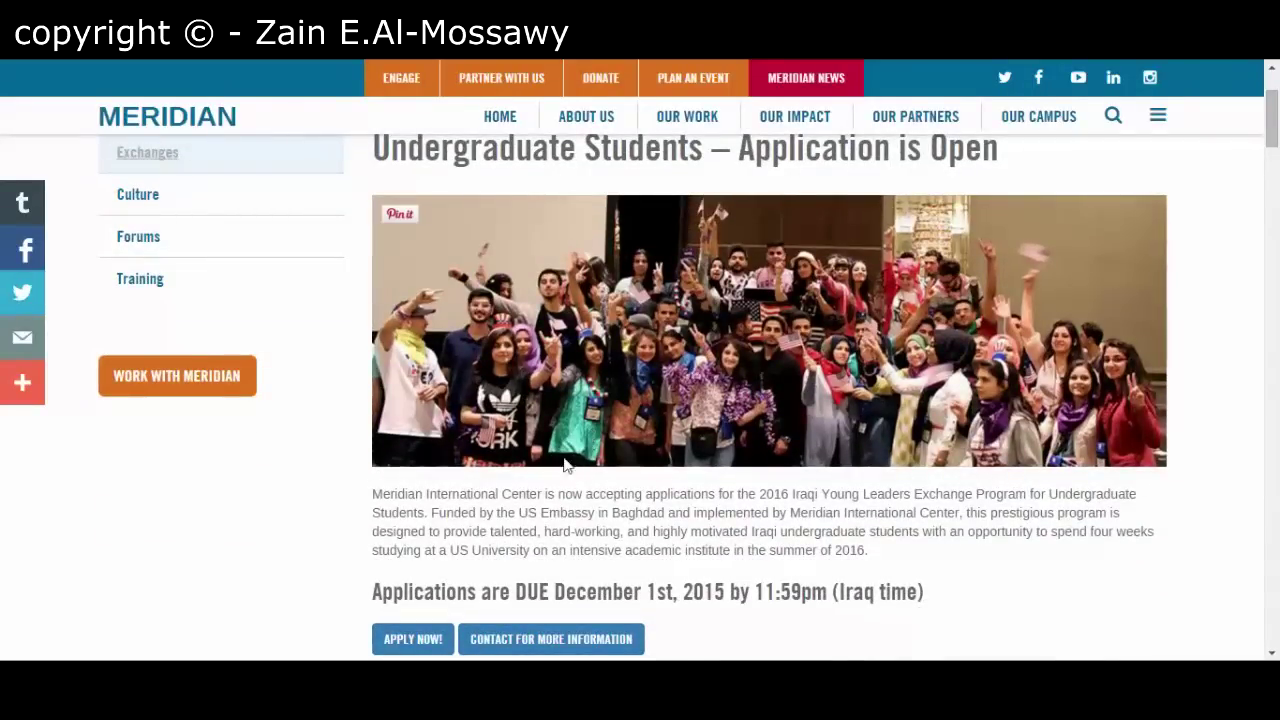
pyautogui.scroll(-1, 706, 367)
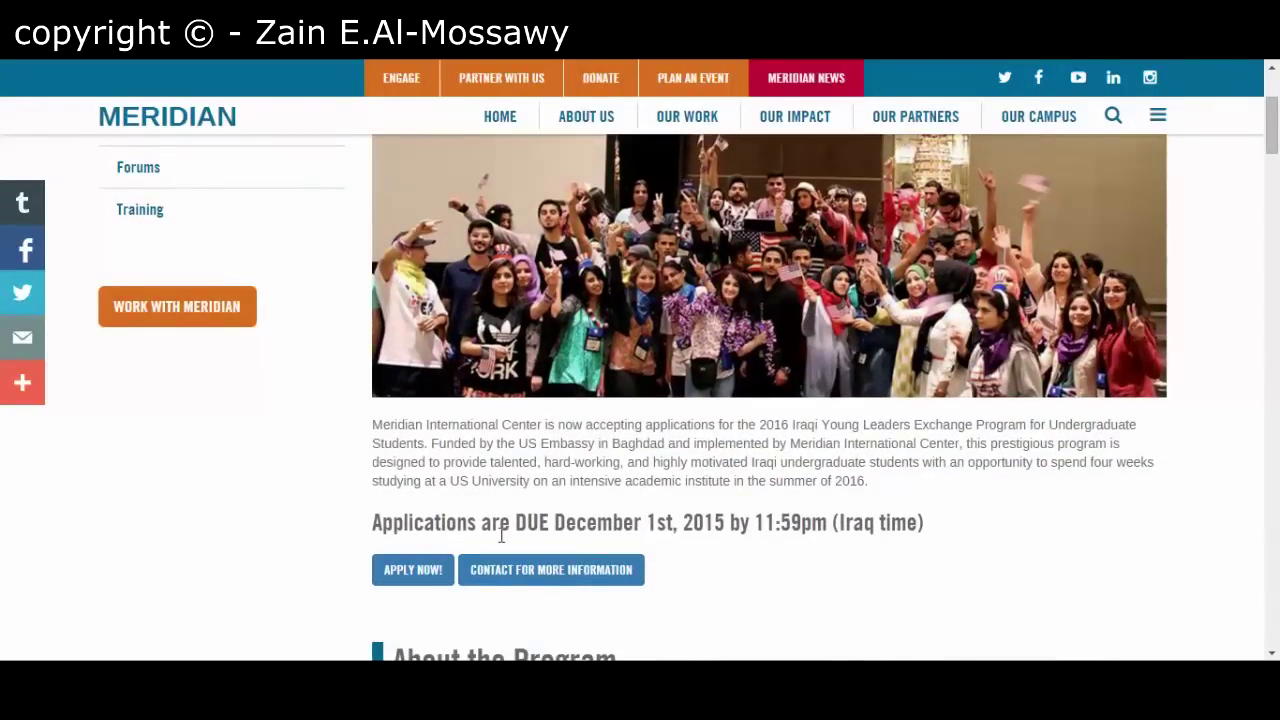
pyautogui.click(427, 577)
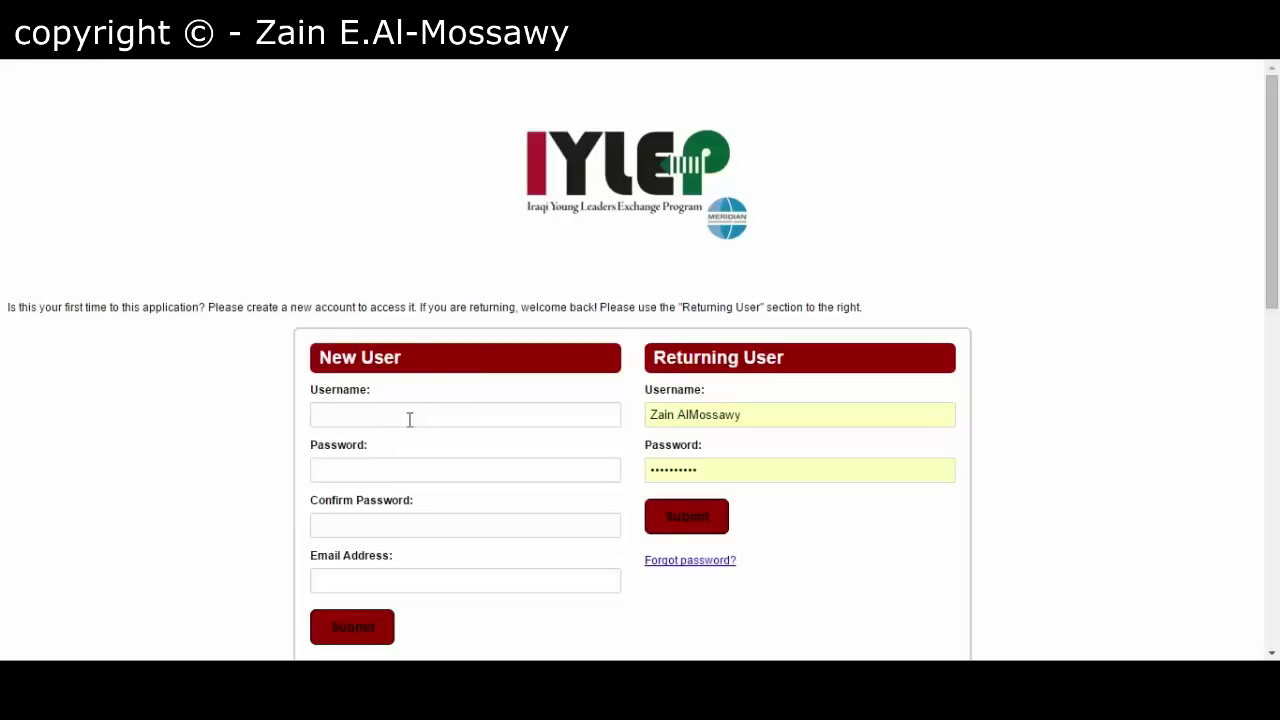
# - Enter a new username, then the account password and its matching confirmation
pyautogui.click(409, 419)
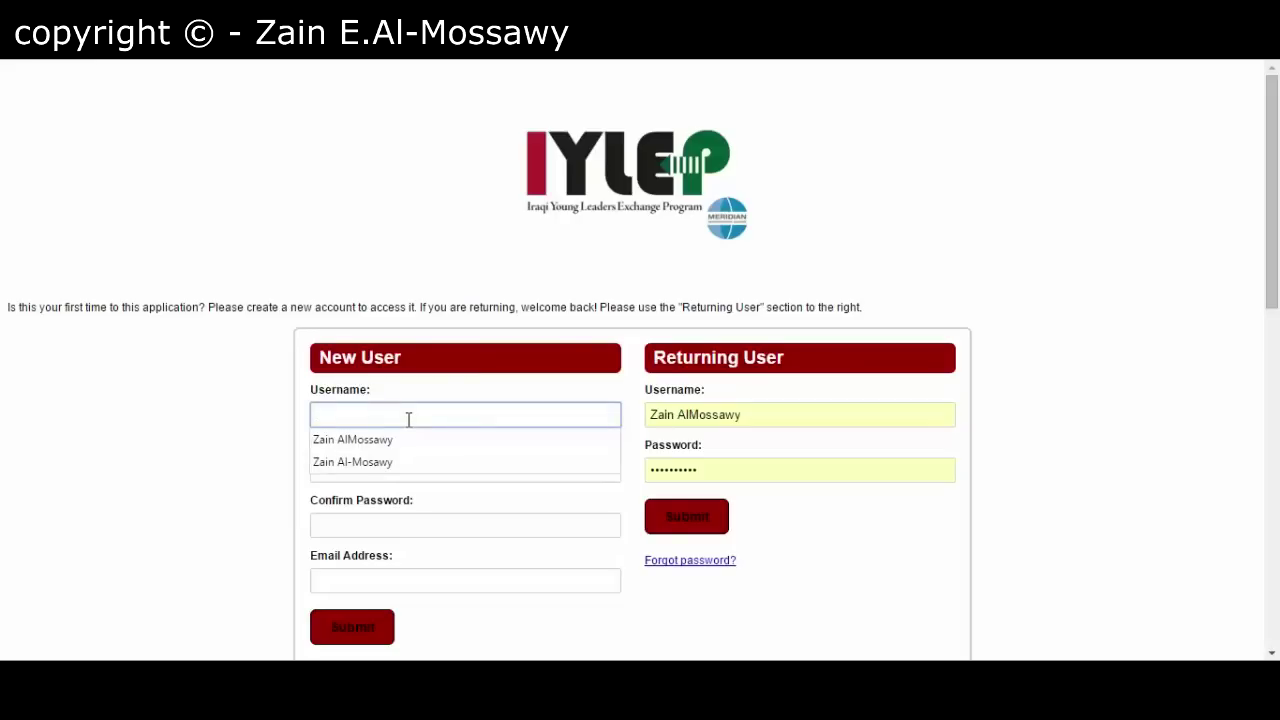
pyautogui.click(396, 439)
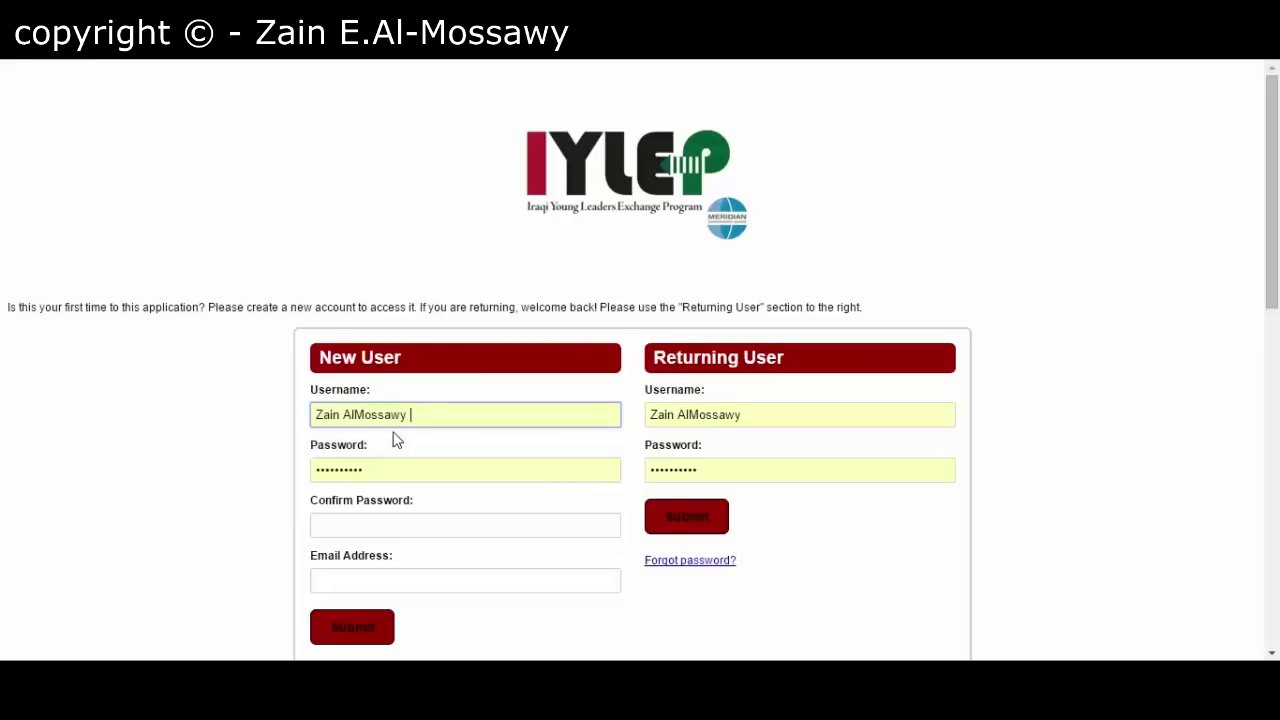
pyautogui.click(432, 415)
pyautogui.write('333')
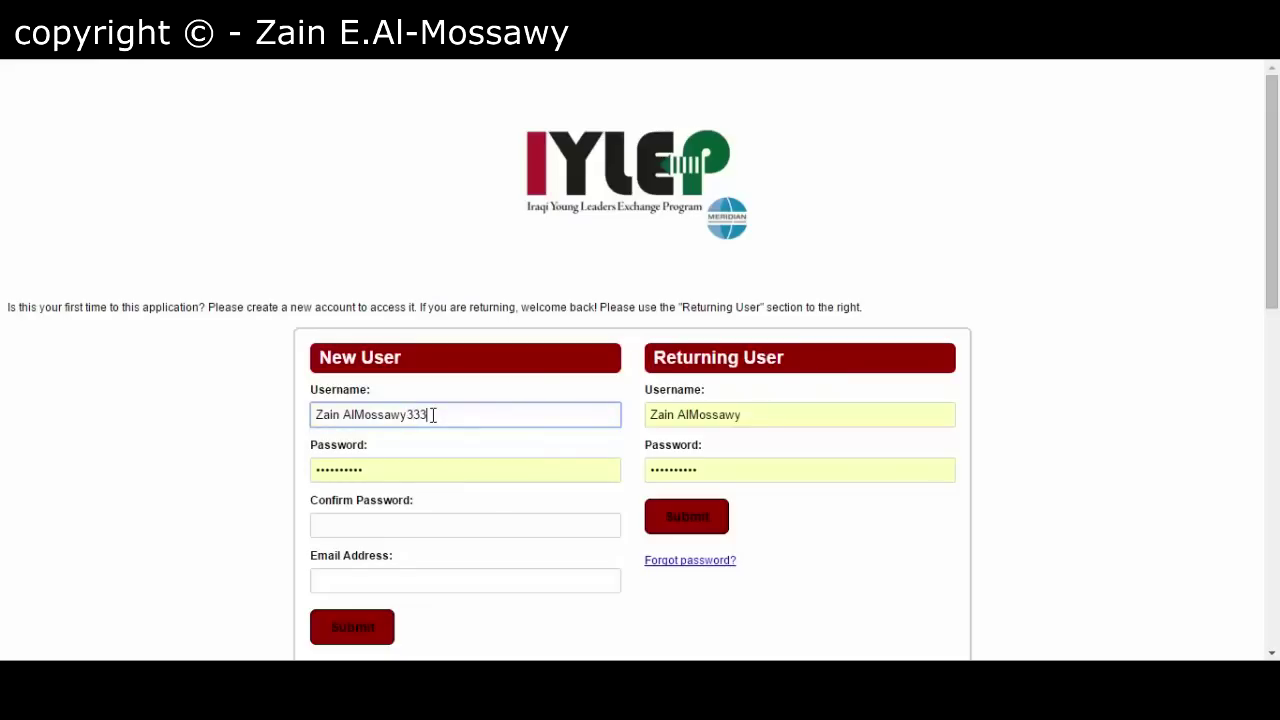
pyautogui.press('Tab')
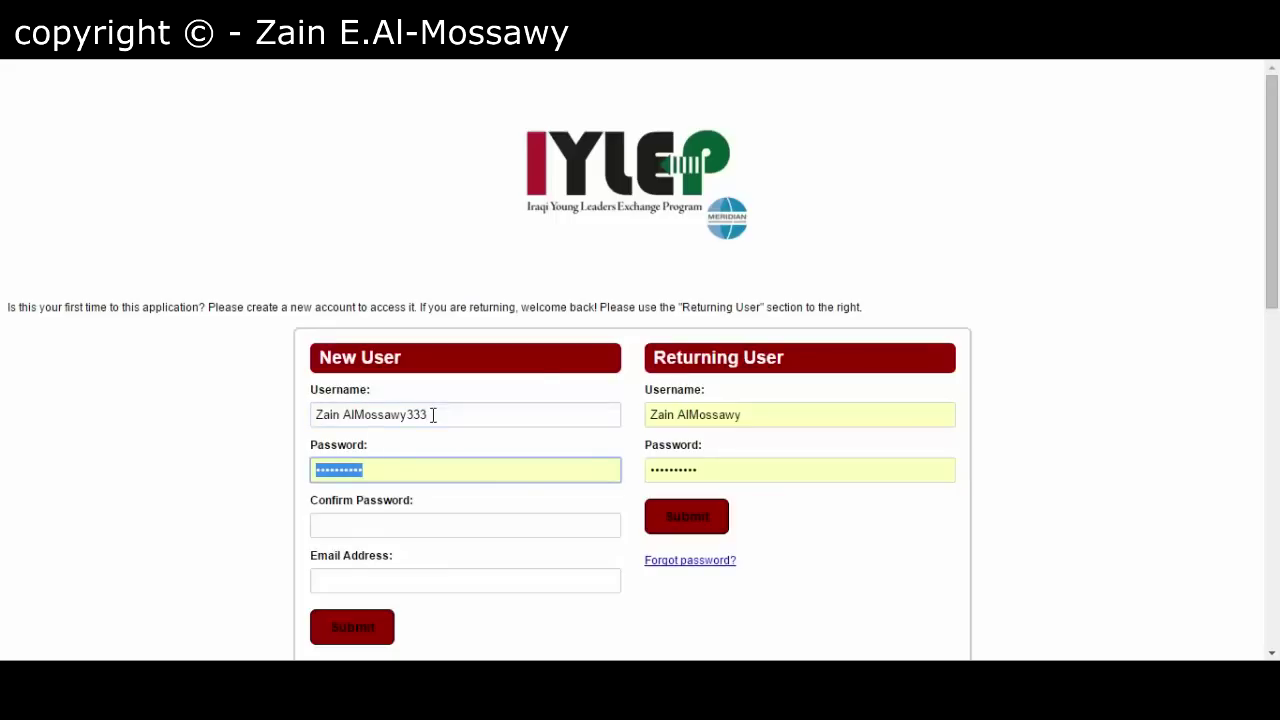
pyautogui.write('*******')
pyautogui.press('BackSpace')
pyautogui.press('Tab')
pyautogui.write('***')
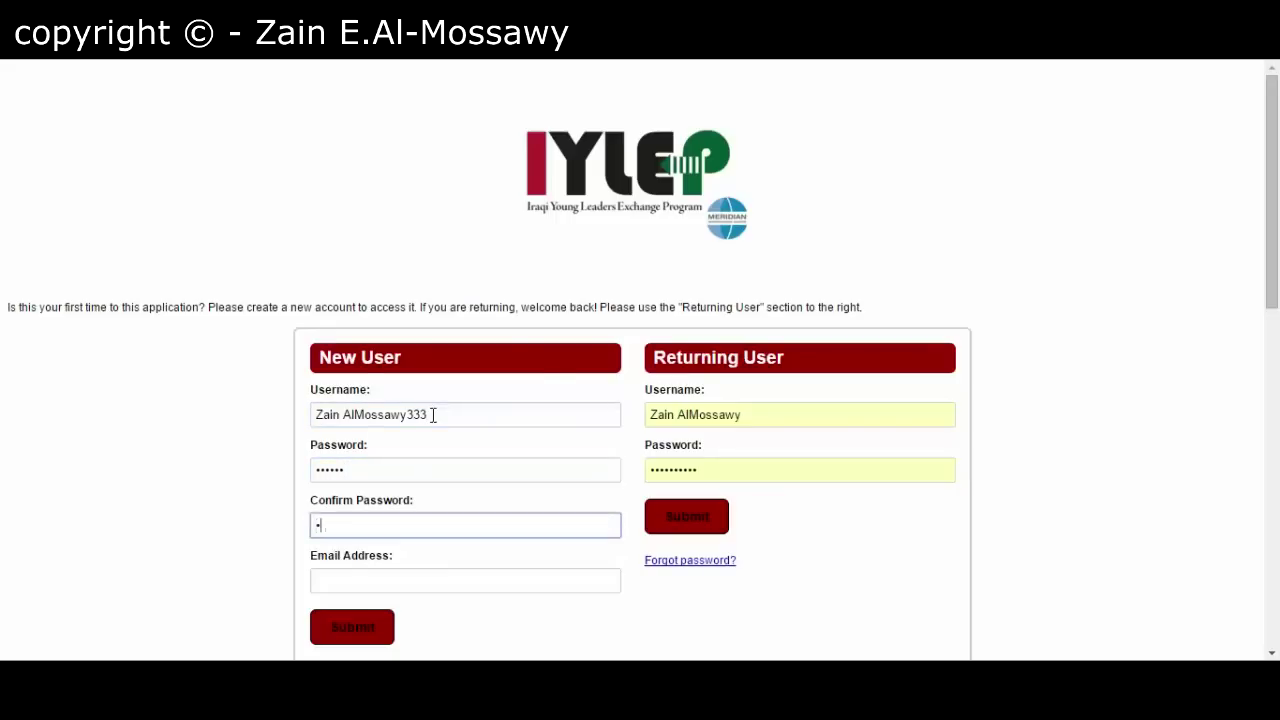
pyautogui.write('***')
# - Fill in the e-mail address from a saved suggestion and submit the new-account registration
pyautogui.press('Tab')
pyautogui.write('ئ')
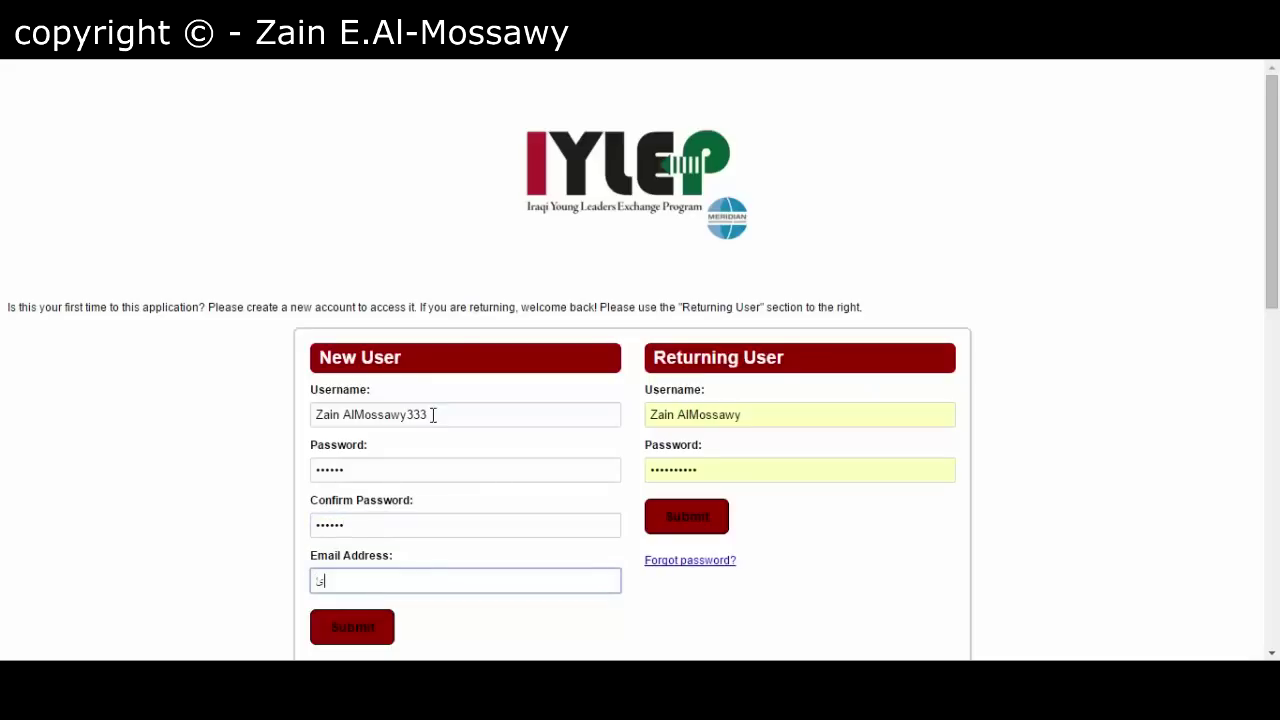
pyautogui.press('BackSpace')
pyautogui.write('za')
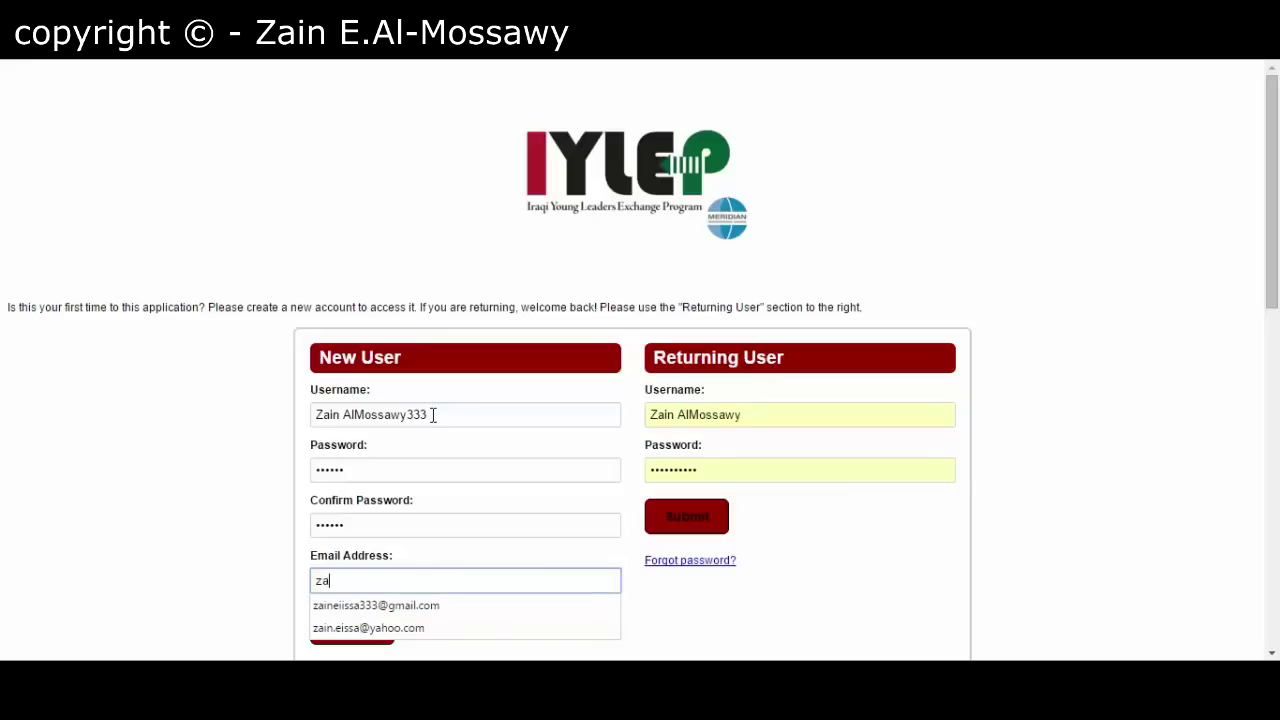
pyautogui.press('Down')
pyautogui.press('XF86MonBrightnessUp')
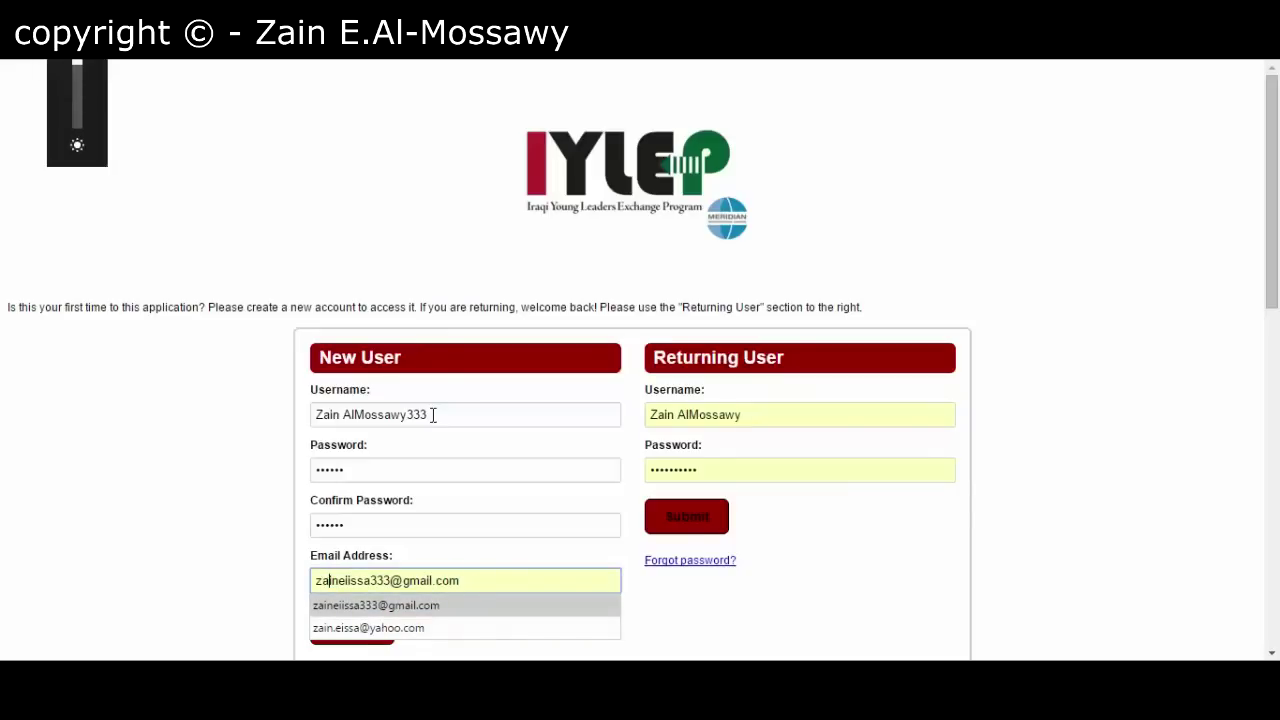
pyautogui.click(390, 580)
pyautogui.write('3')
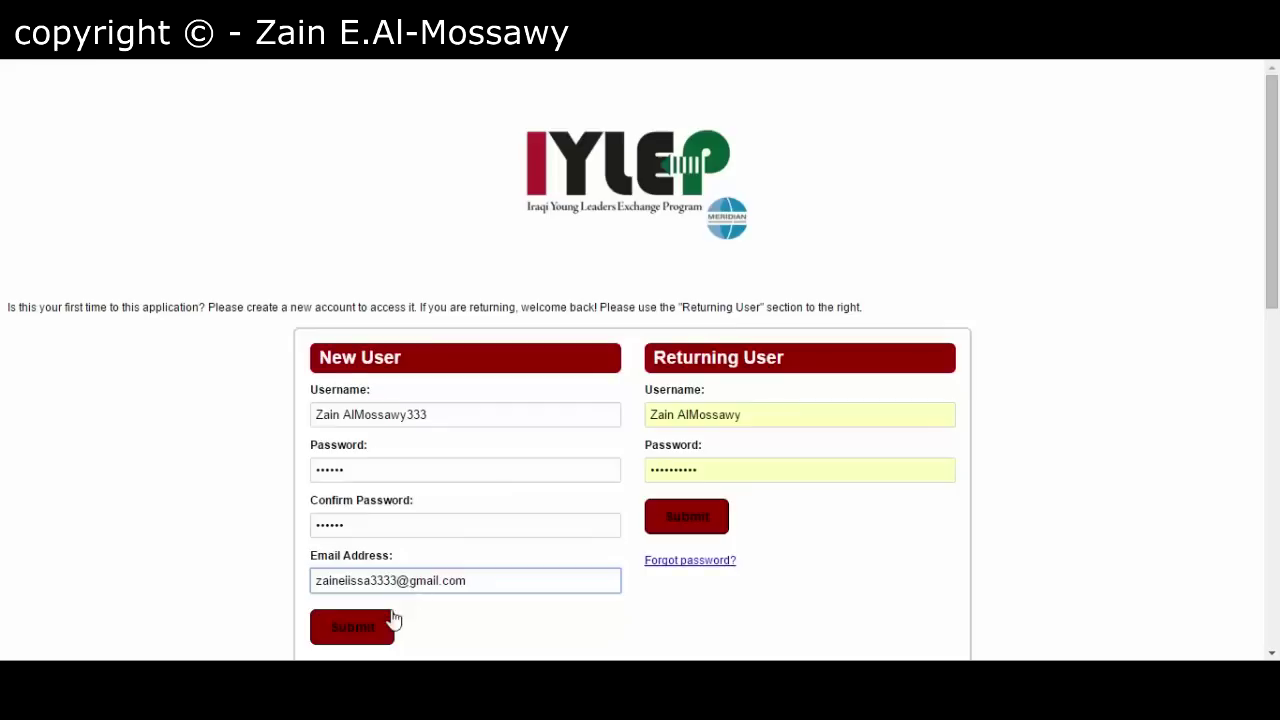
pyautogui.click(378, 628)
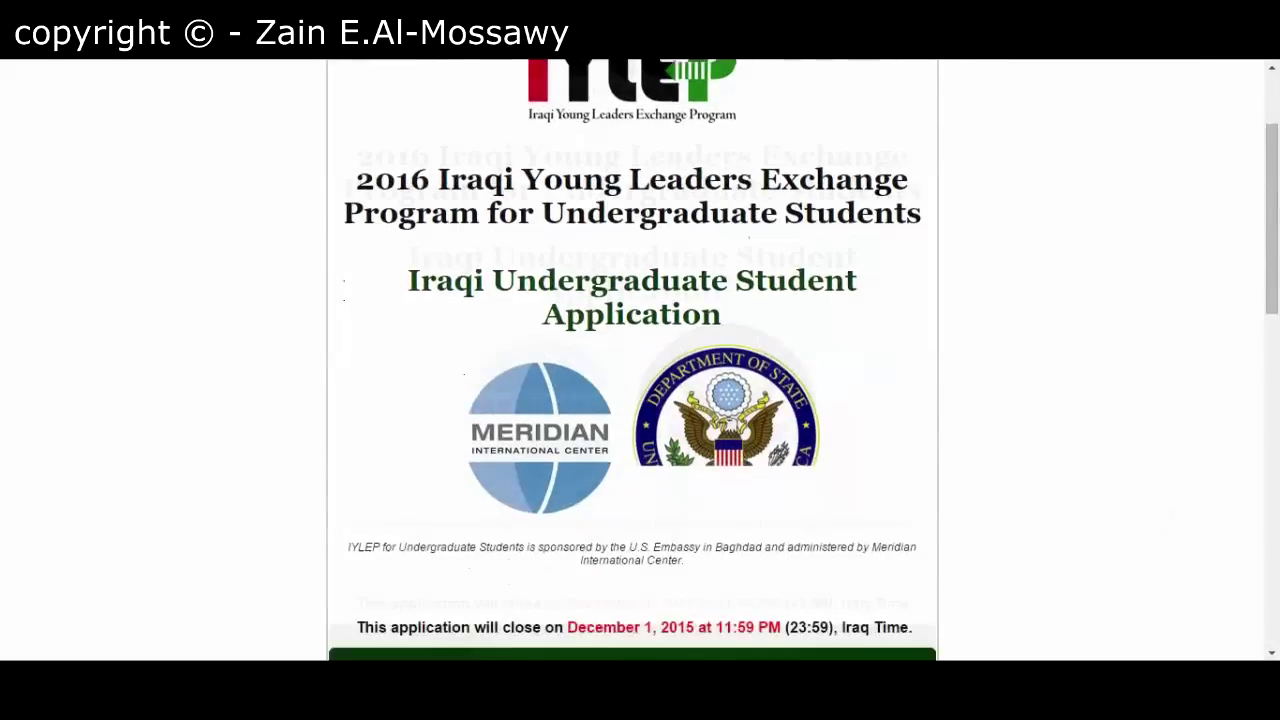
# - Scroll past Important Information About the Application to the Identification Information section
pyautogui.scroll(-1, 632, 360)
pyautogui.scroll(-4, 632, 360)
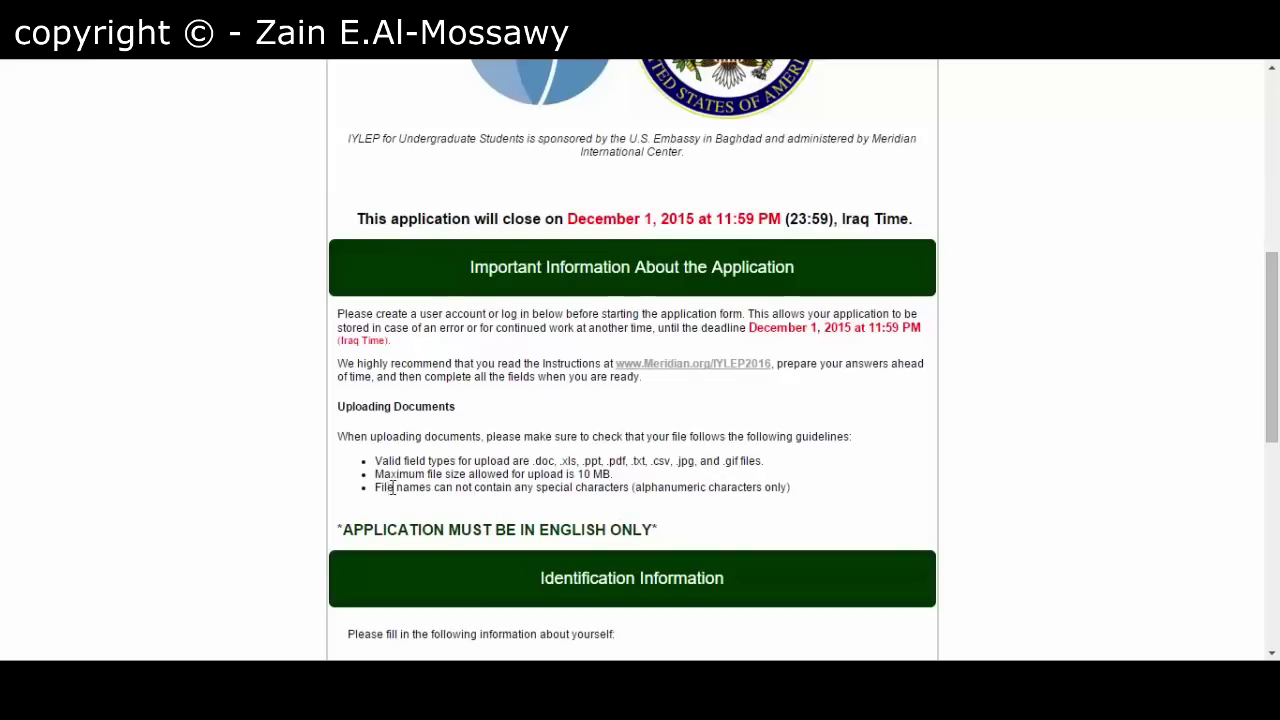
pyautogui.scroll(-4, 432, 510)
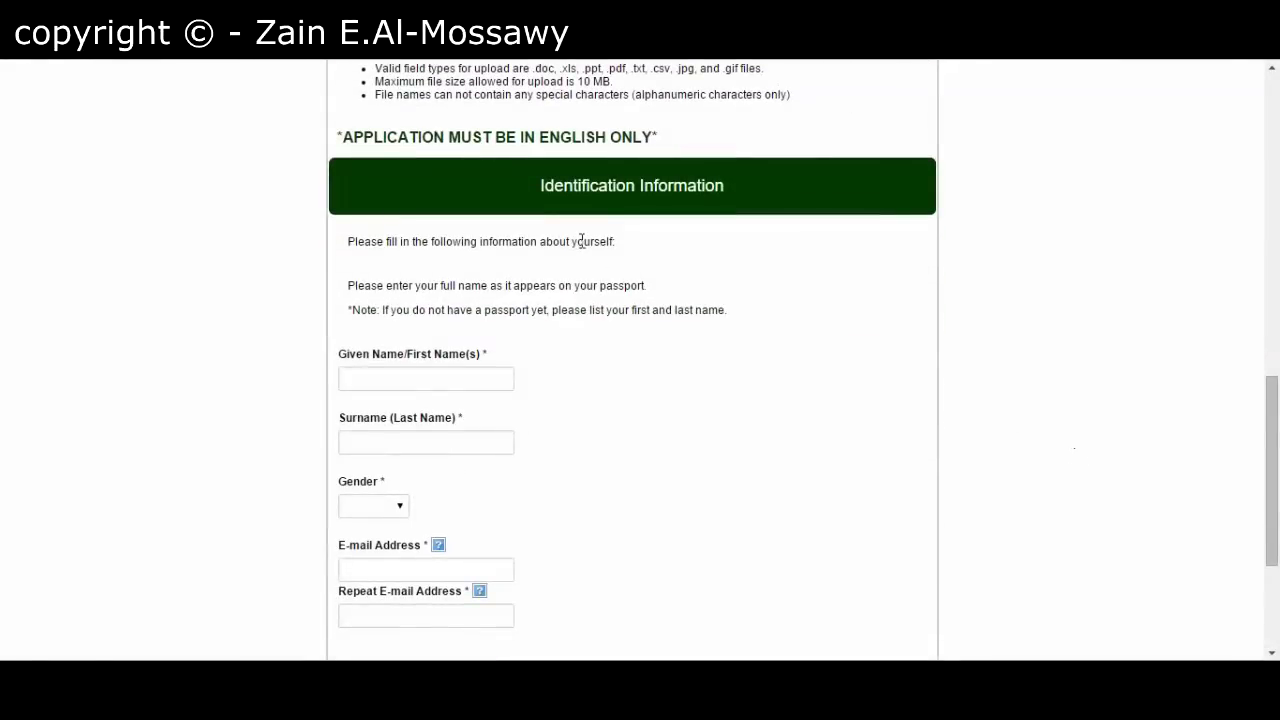
# - Enter the applicant's given name and surname and set gender to Male
pyautogui.click(396, 368)
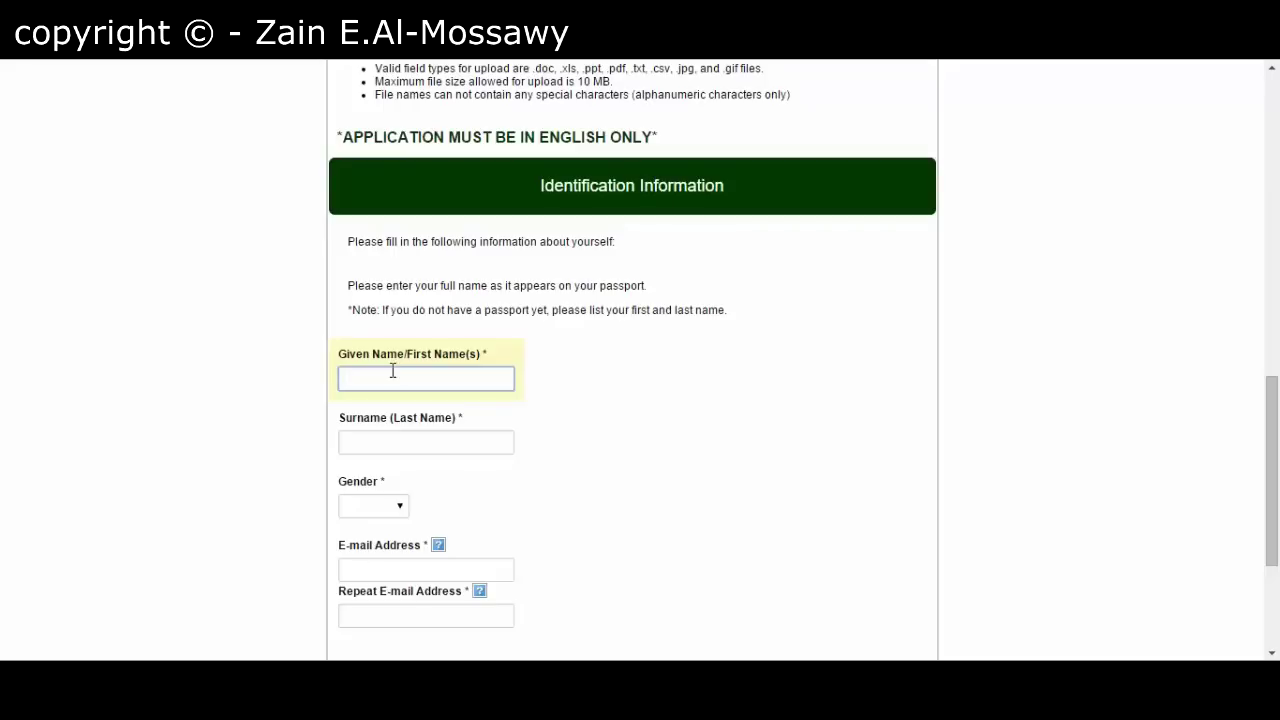
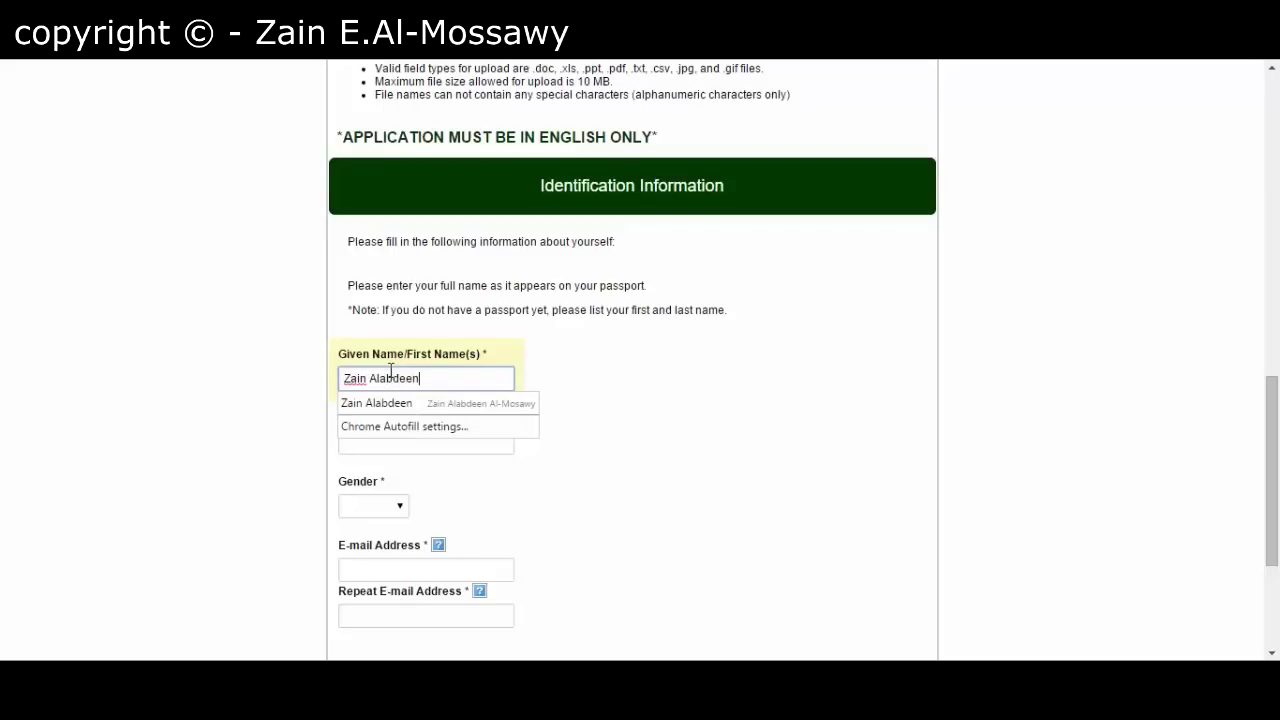
pyautogui.press('Tab')
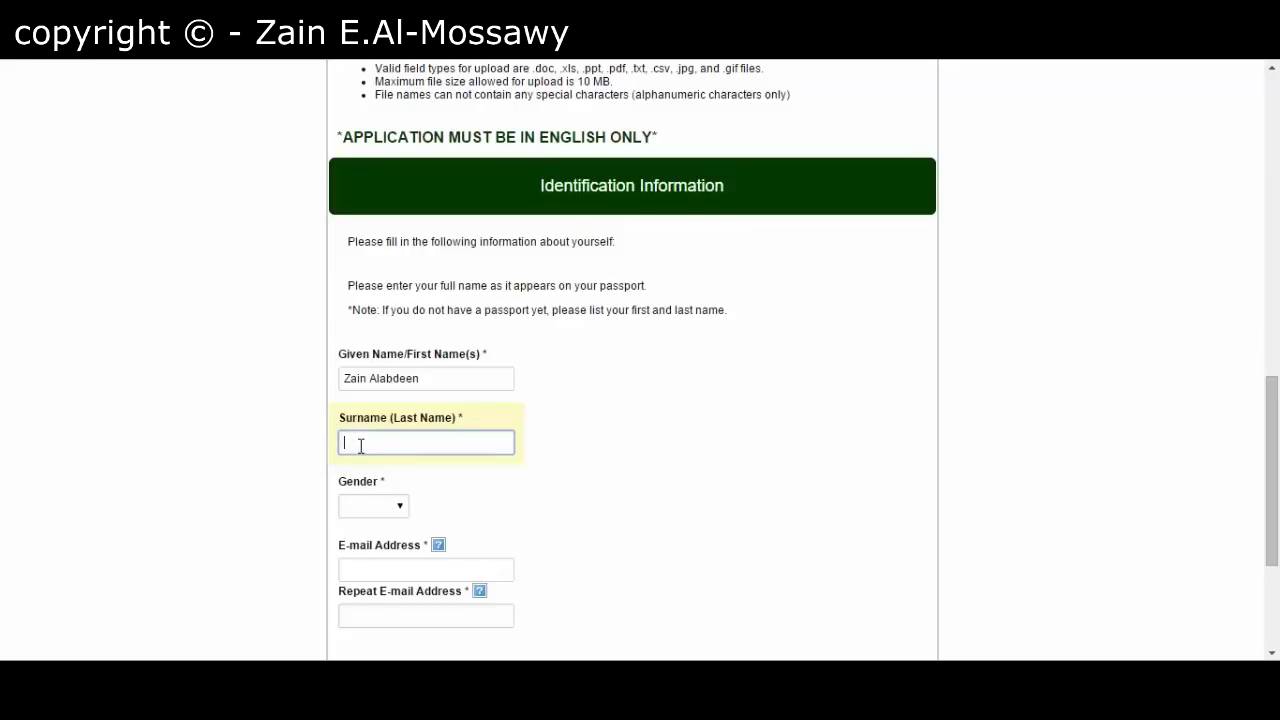
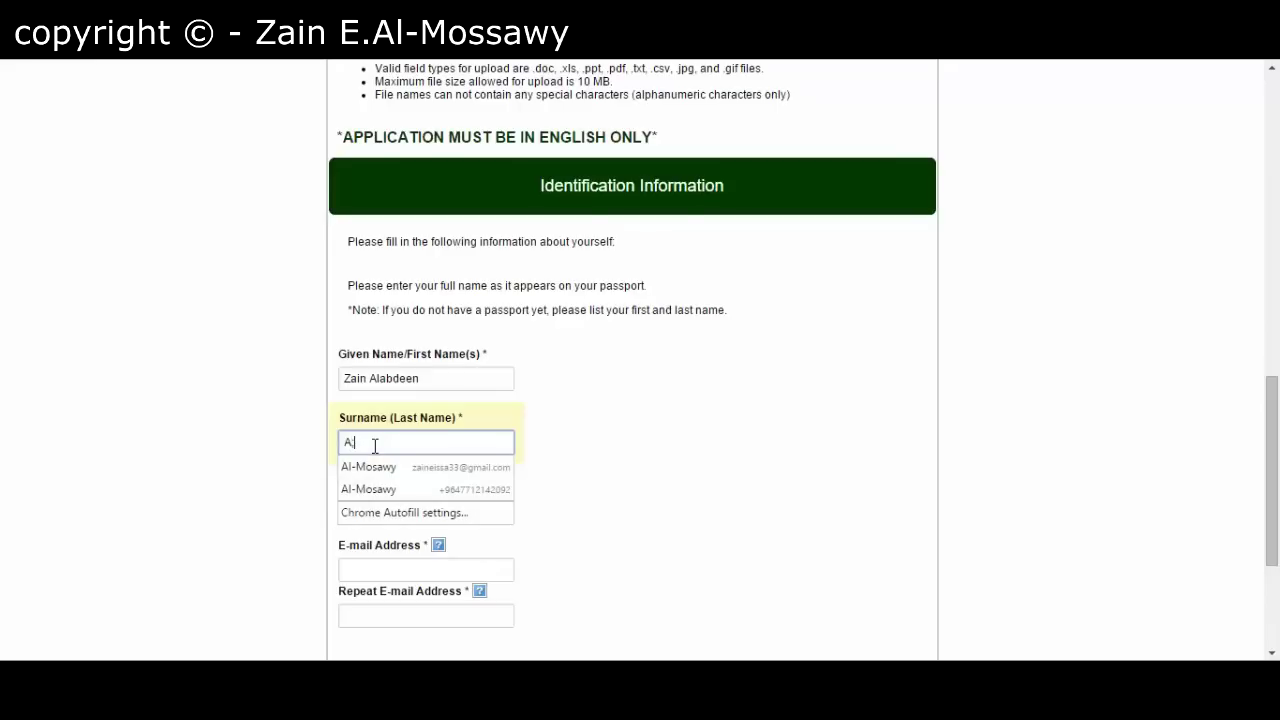
pyautogui.click(662, 494)
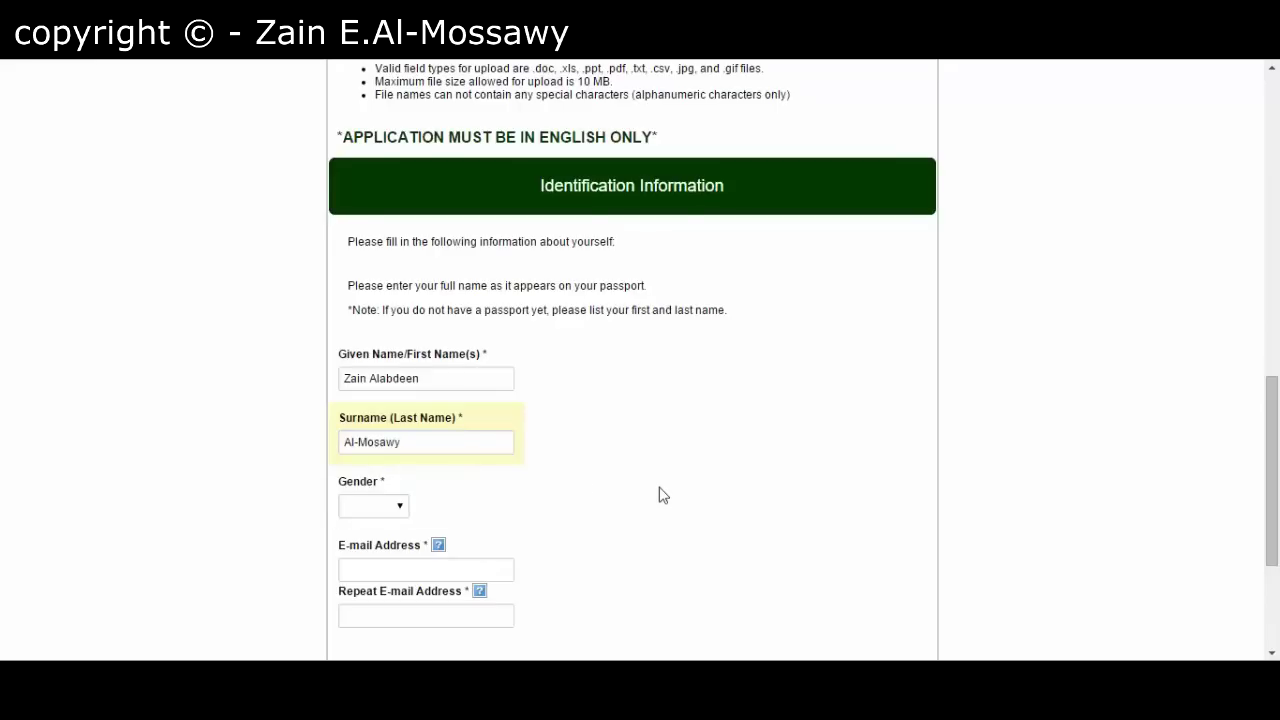
pyautogui.click(366, 508)
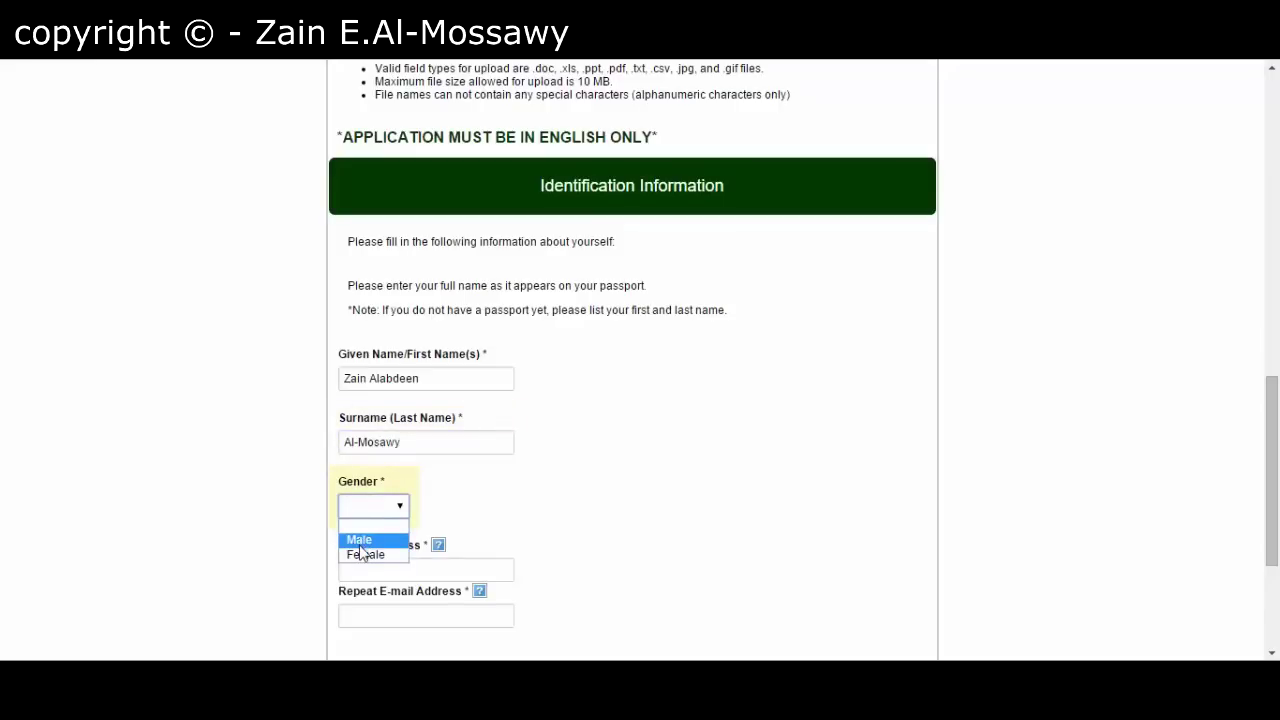
pyautogui.click(360, 540)
# - Fill in the applicant's e-mail address and the matching repeated e-mail
pyautogui.scroll(-3, 309, 543)
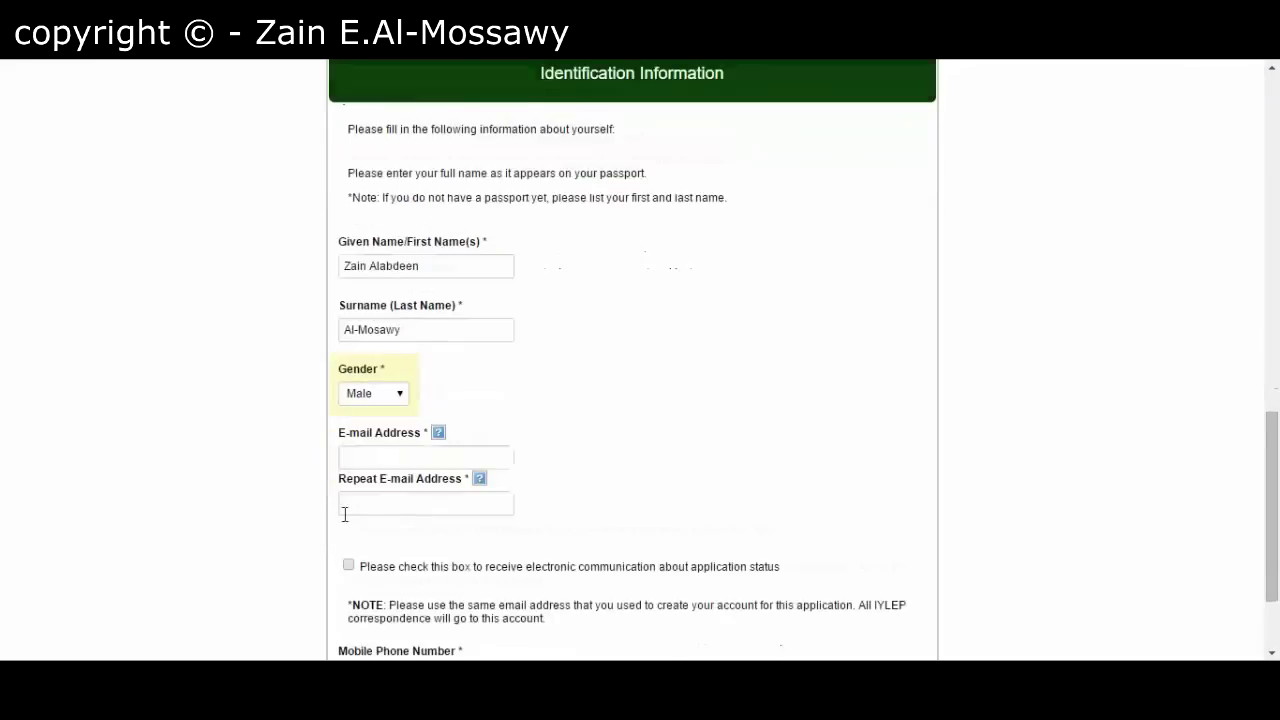
pyautogui.click(422, 377)
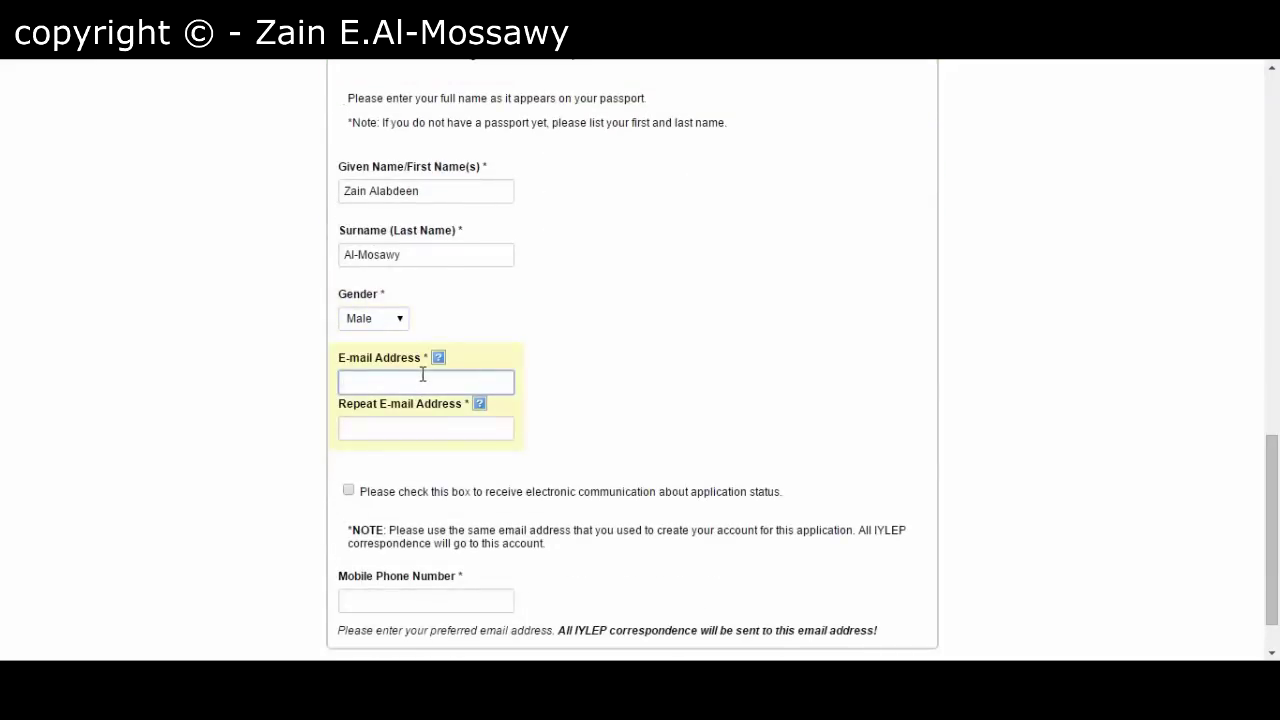
pyautogui.click(422, 377)
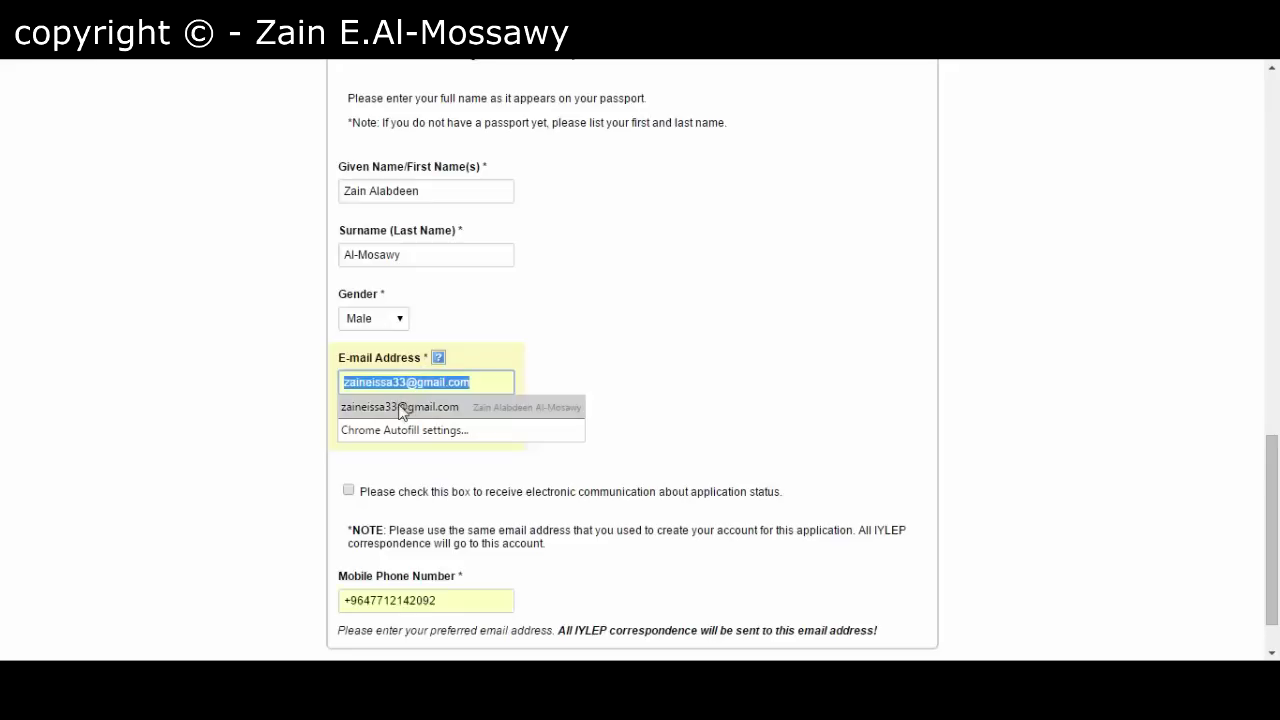
pyautogui.click(402, 408)
pyautogui.click(403, 379)
pyautogui.write('33')
pyautogui.press('Tab')
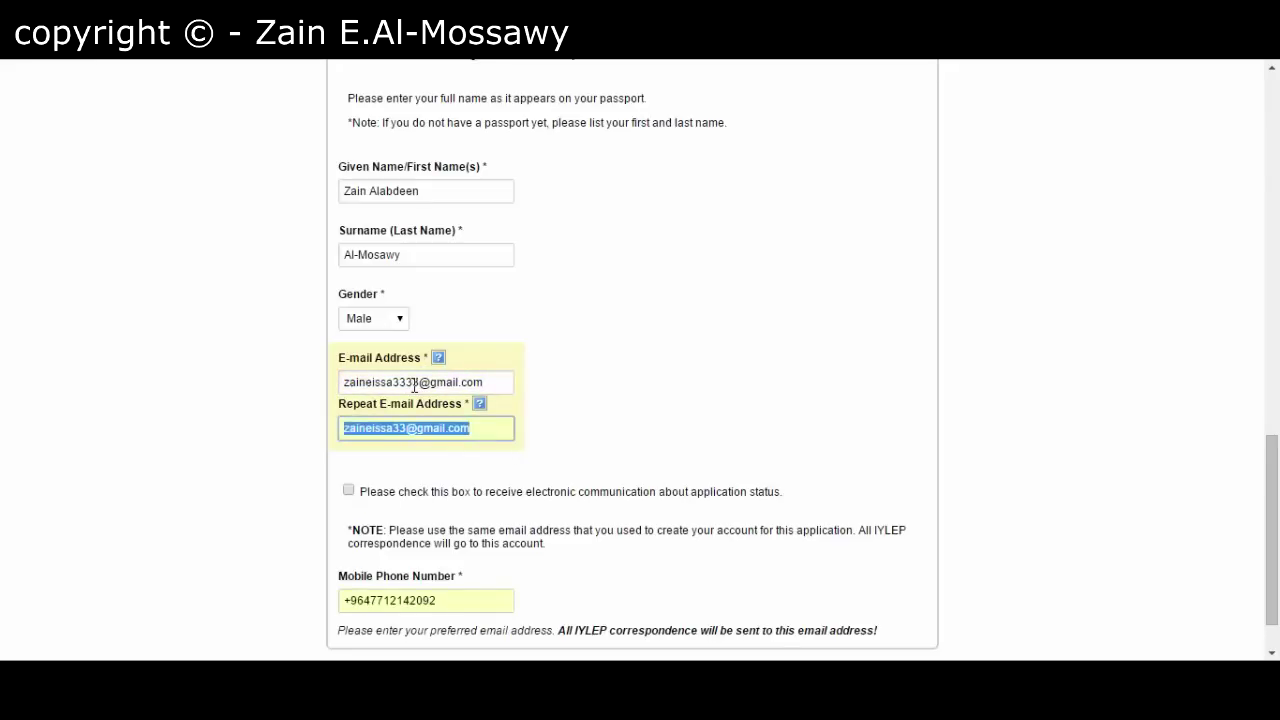
pyautogui.click(400, 427)
pyautogui.write('33')
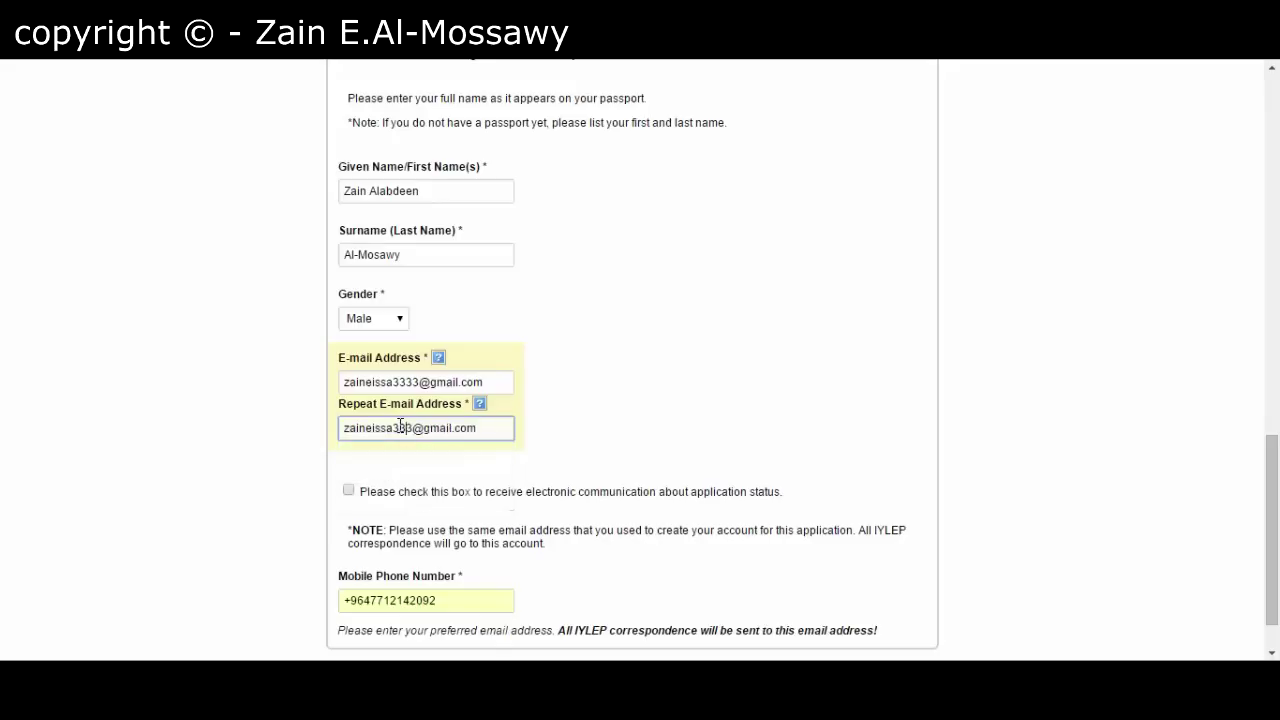
pyautogui.click(317, 449)
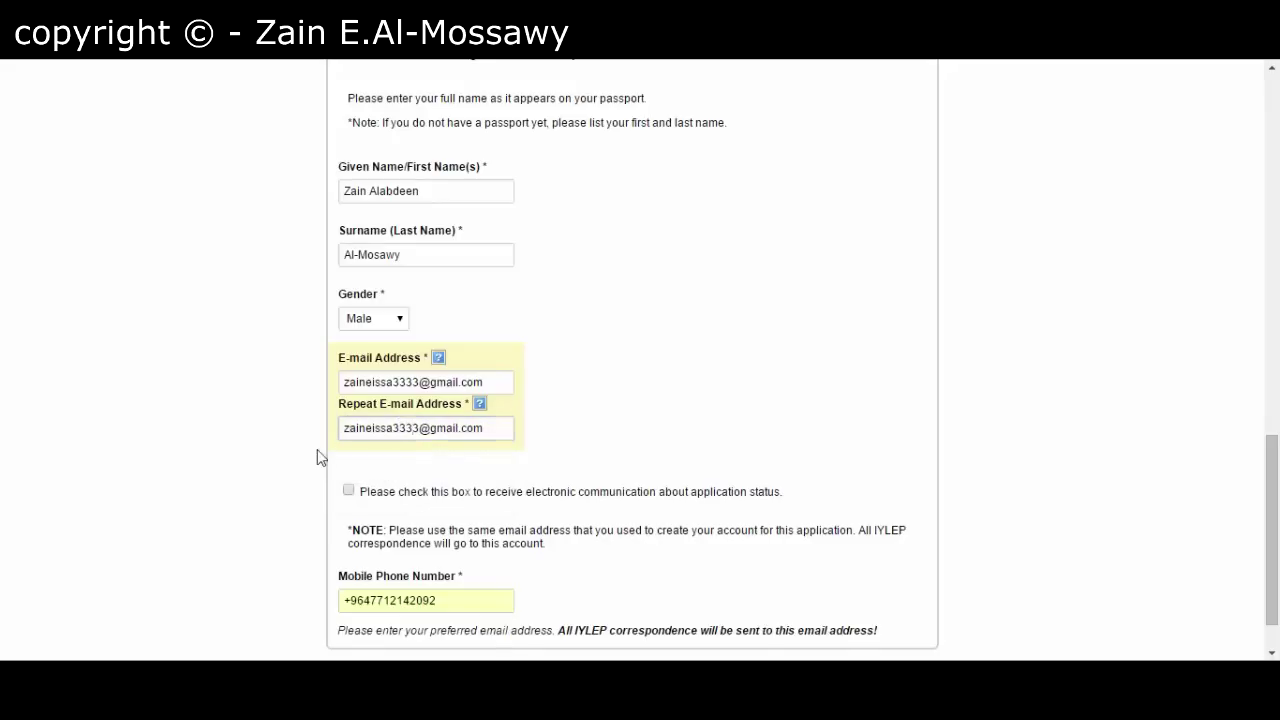
# - Opt in to application status e-mails and fill the mobile number from a saved entry
pyautogui.click(348, 491)
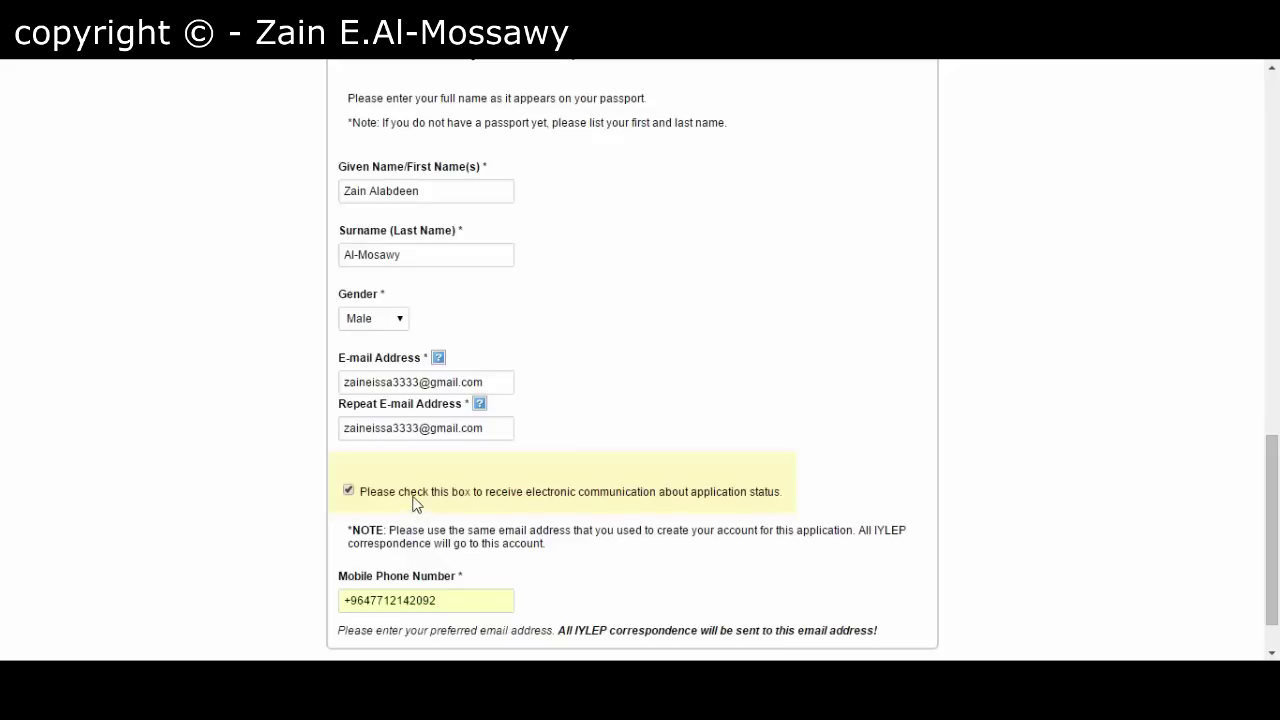
pyautogui.click(436, 600)
pyautogui.doubleClick(436, 600)
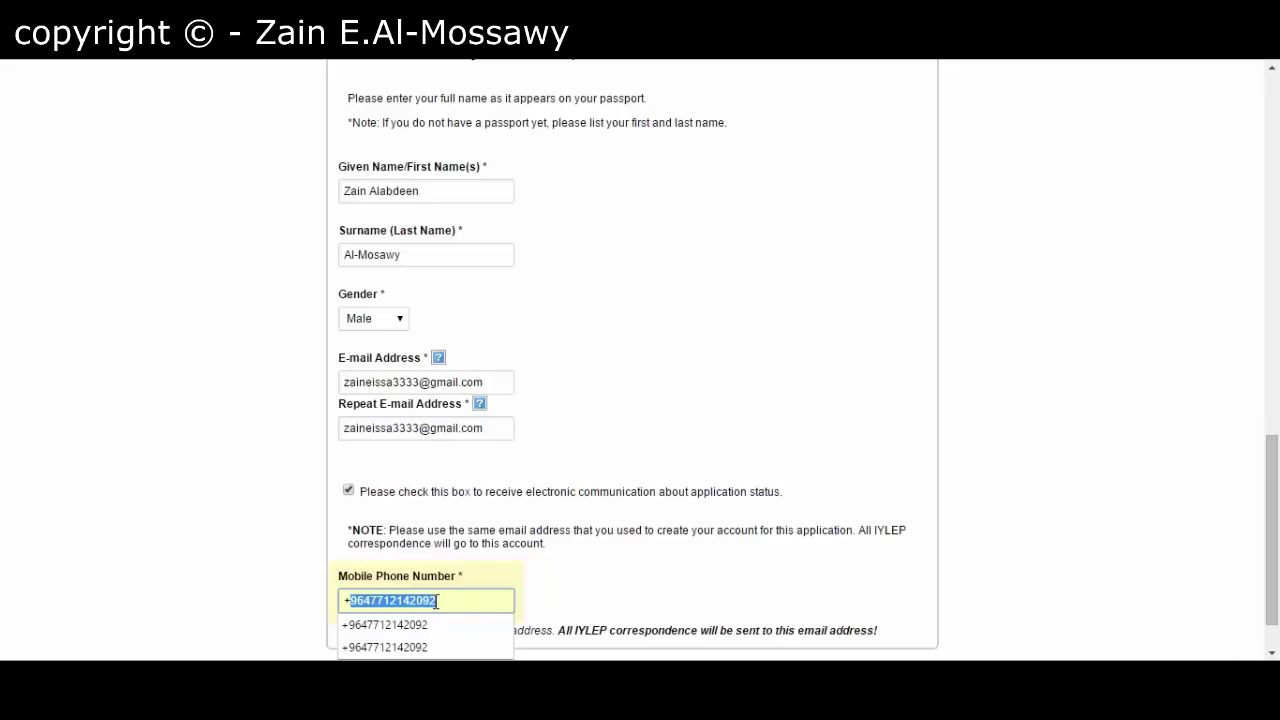
pyautogui.press('BackSpace')
pyautogui.press('BackSpace')
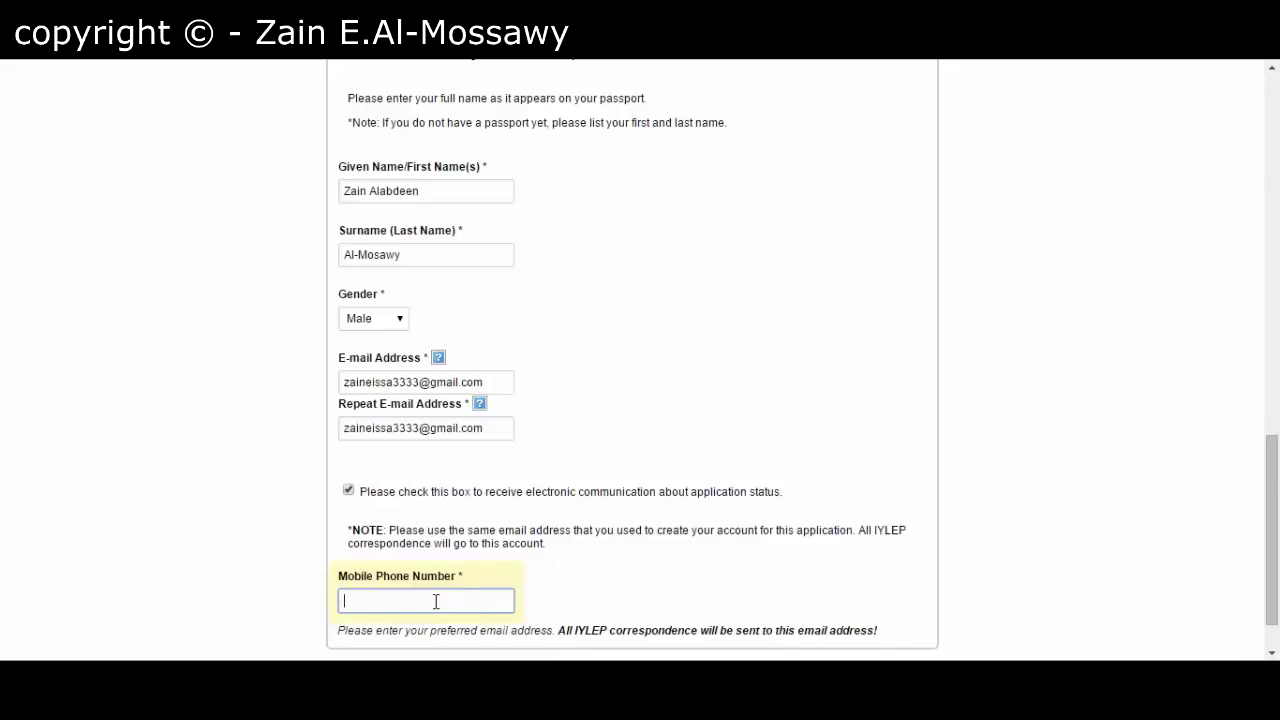
pyautogui.press('Down')
pyautogui.press('Down')
pyautogui.click(585, 588)
pyautogui.click(481, 604)
pyautogui.press('Down')
pyautogui.press('Down')
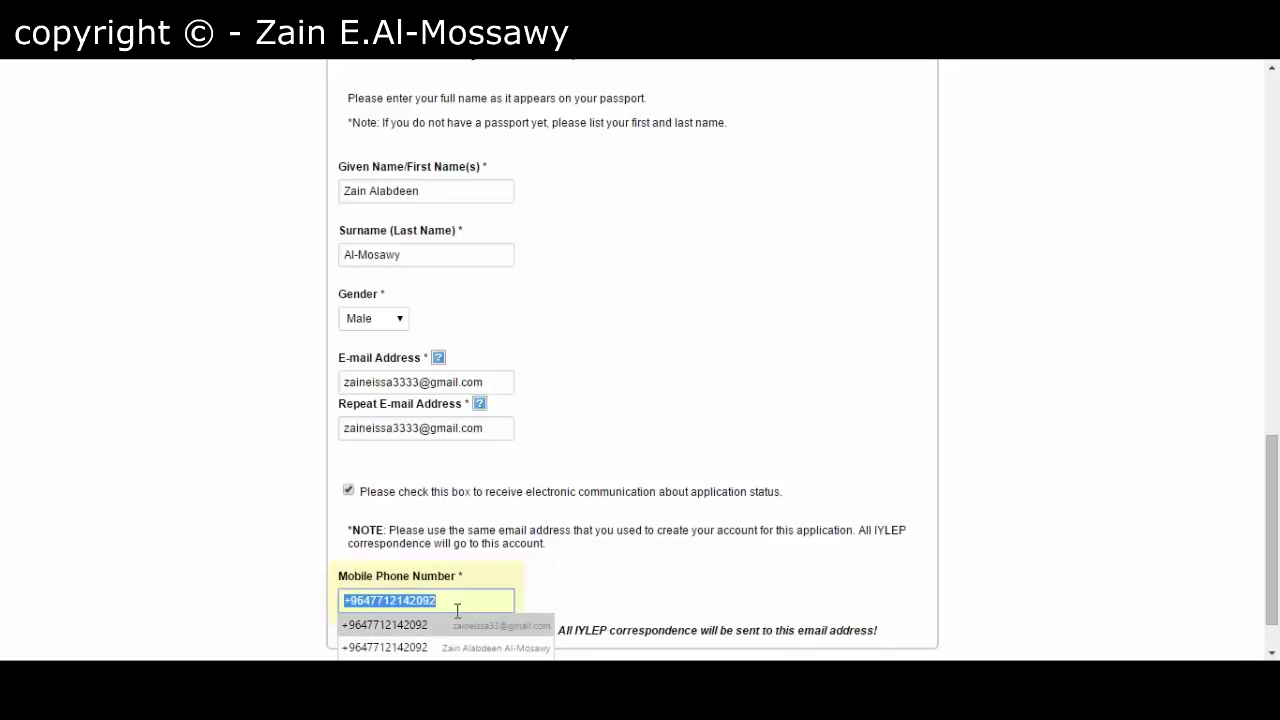
pyautogui.press('Return')
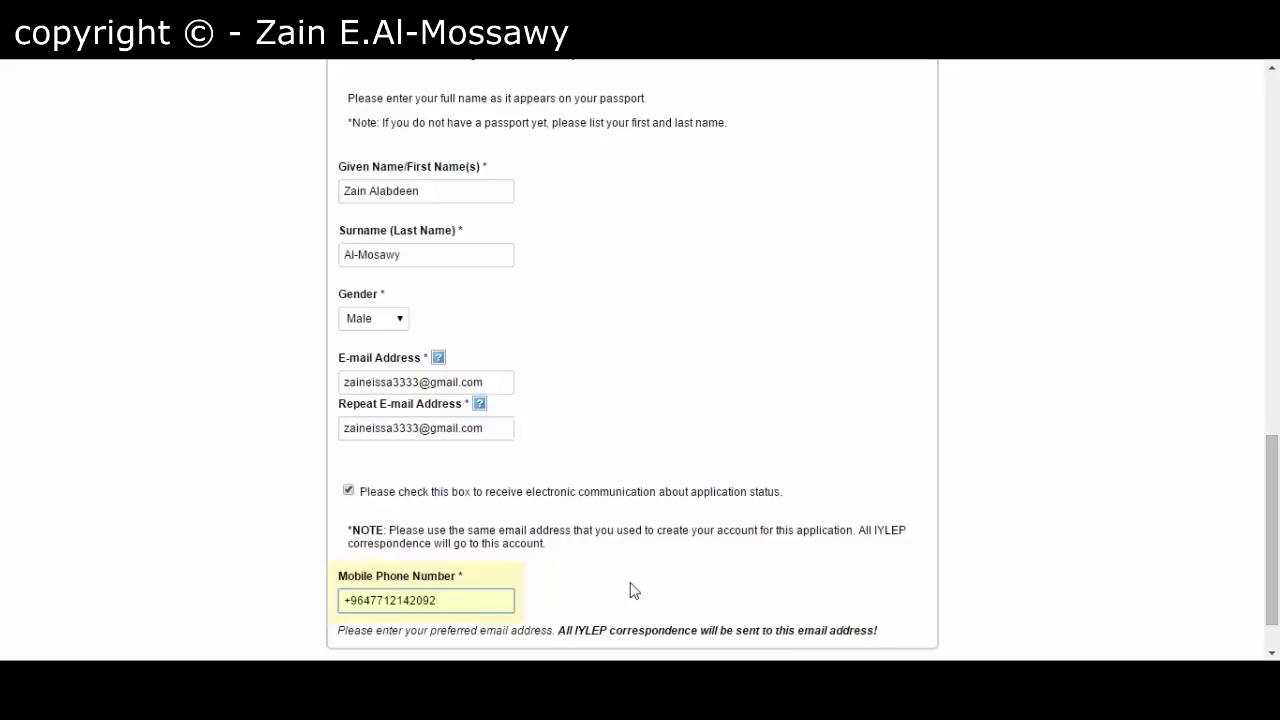
pyautogui.press('Down')
pyautogui.scroll(-2, 630, 585)
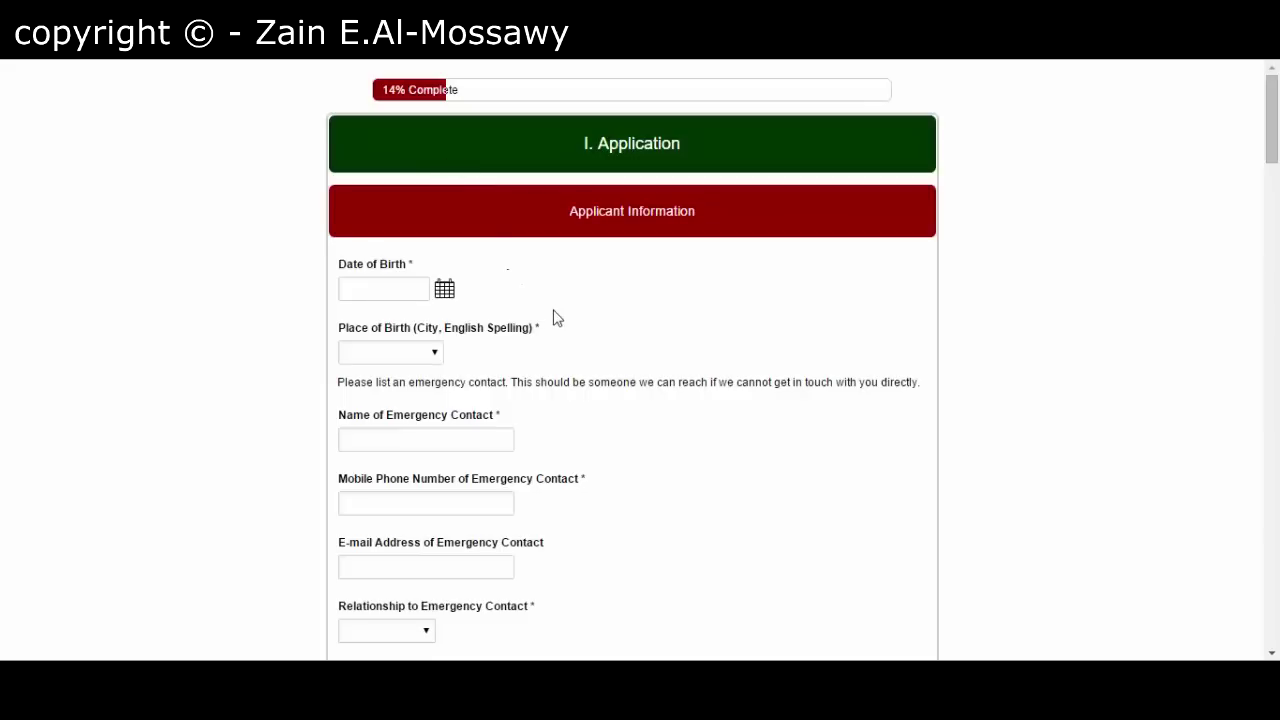
pyautogui.click(405, 290)
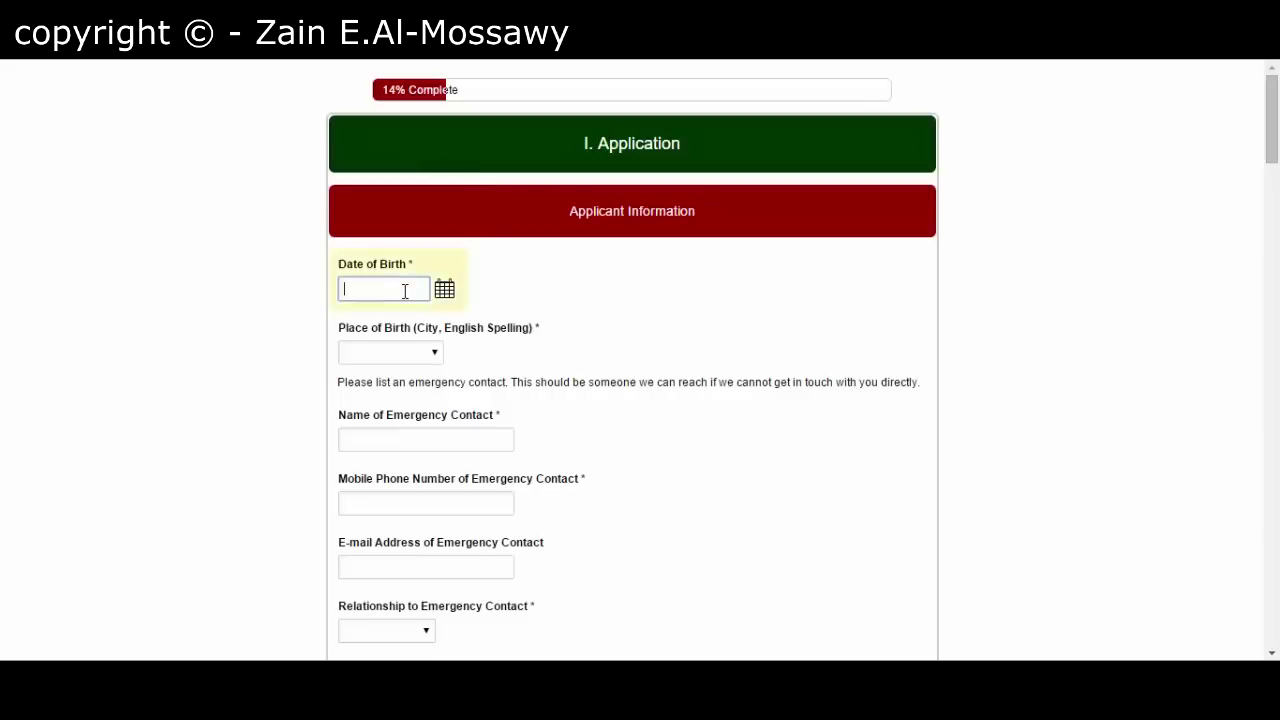
pyautogui.click(444, 295)
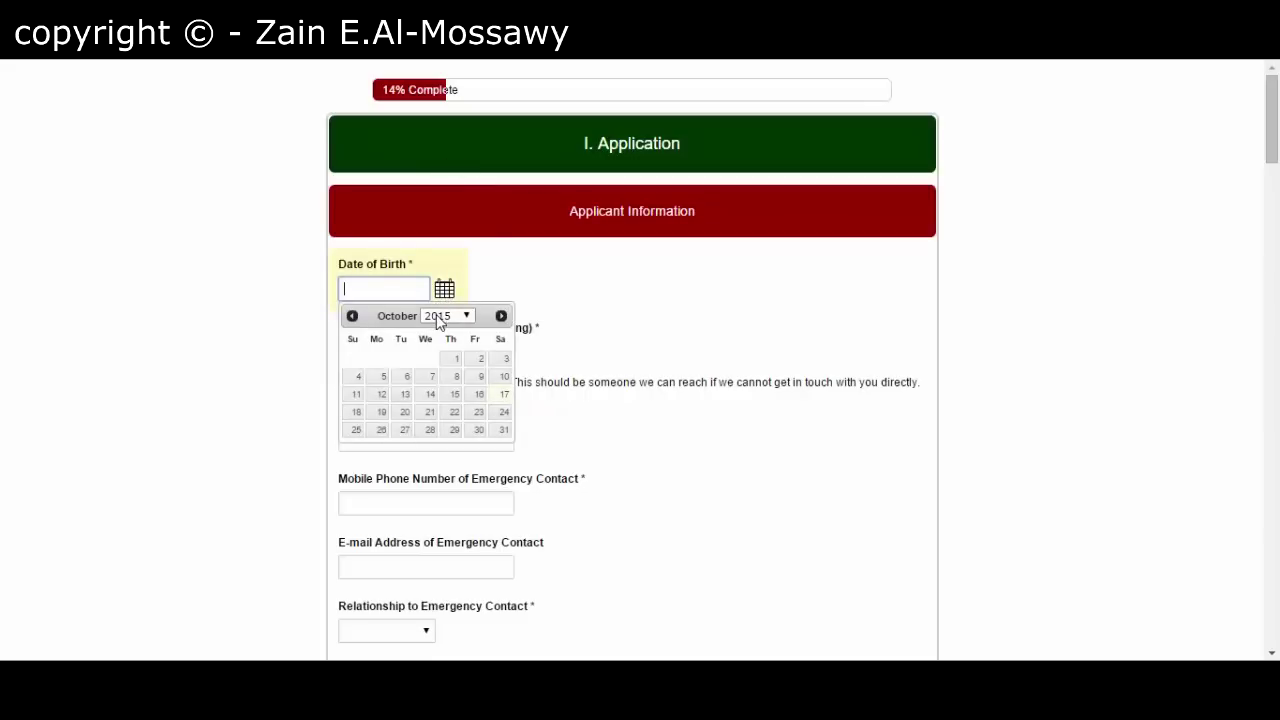
pyautogui.click(442, 316)
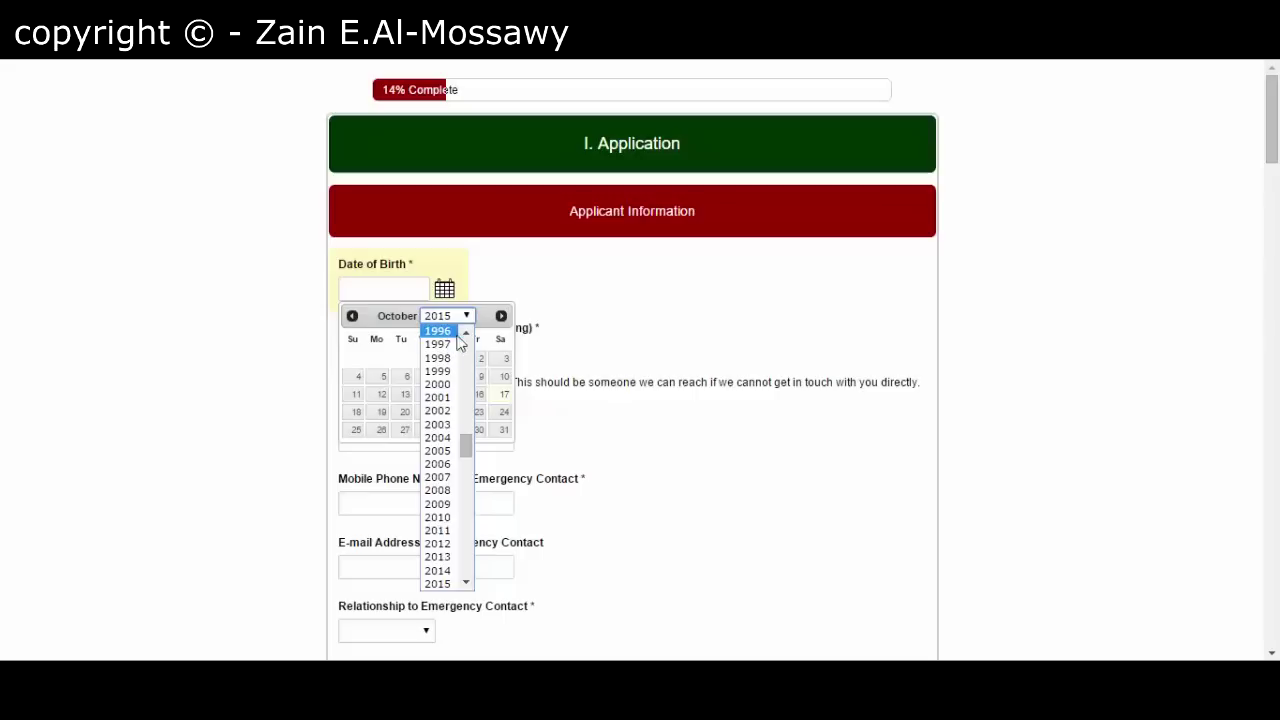
pyautogui.click(464, 334)
pyautogui.click(438, 355)
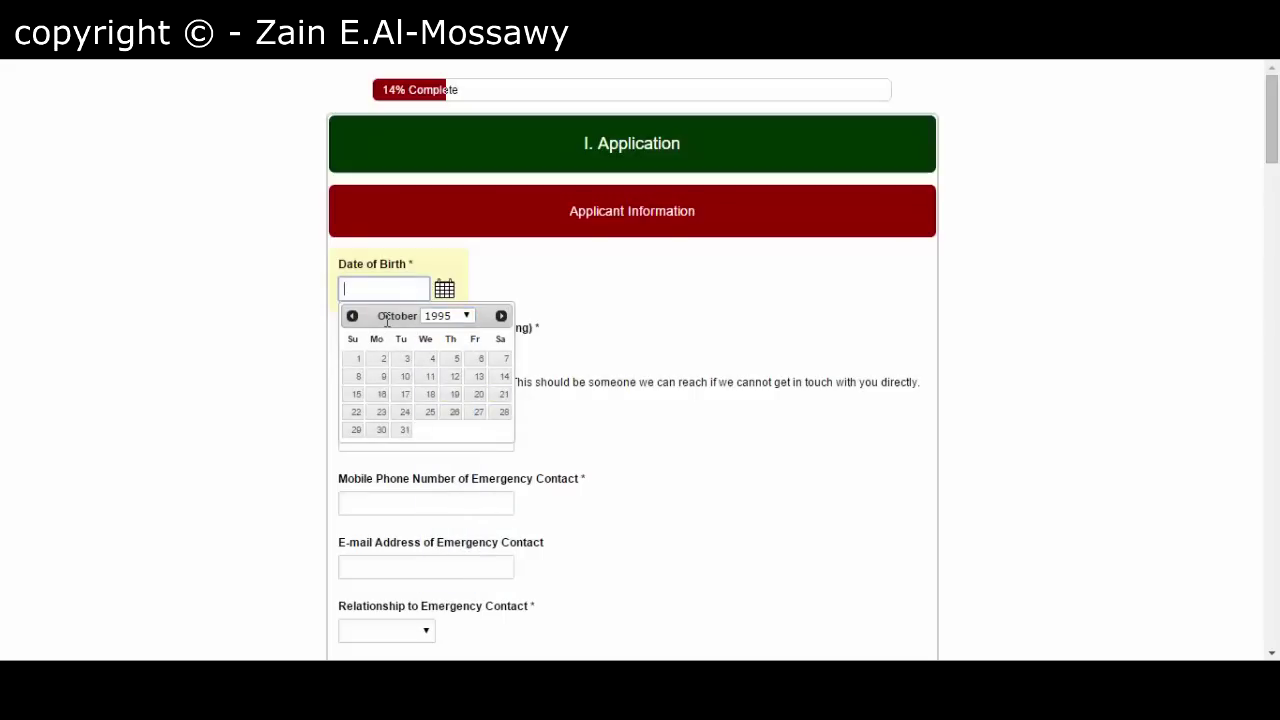
pyautogui.click(352, 315)
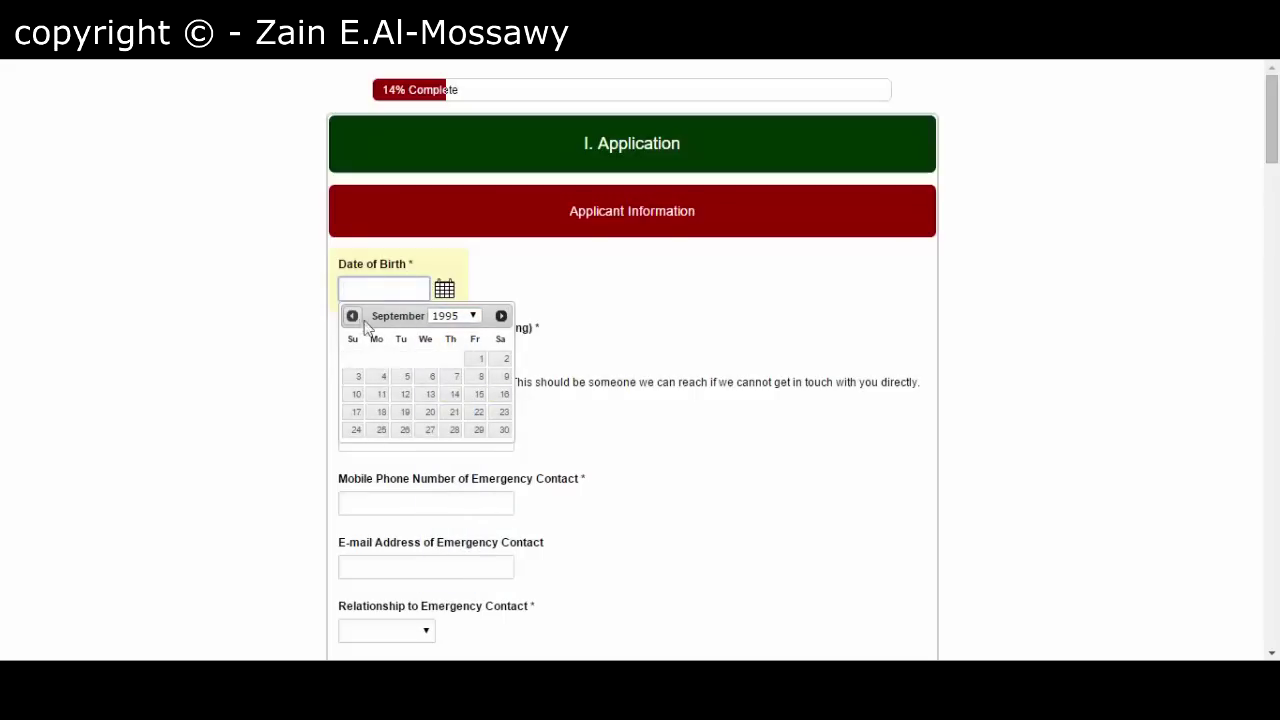
pyautogui.click(501, 315)
pyautogui.click(501, 315)
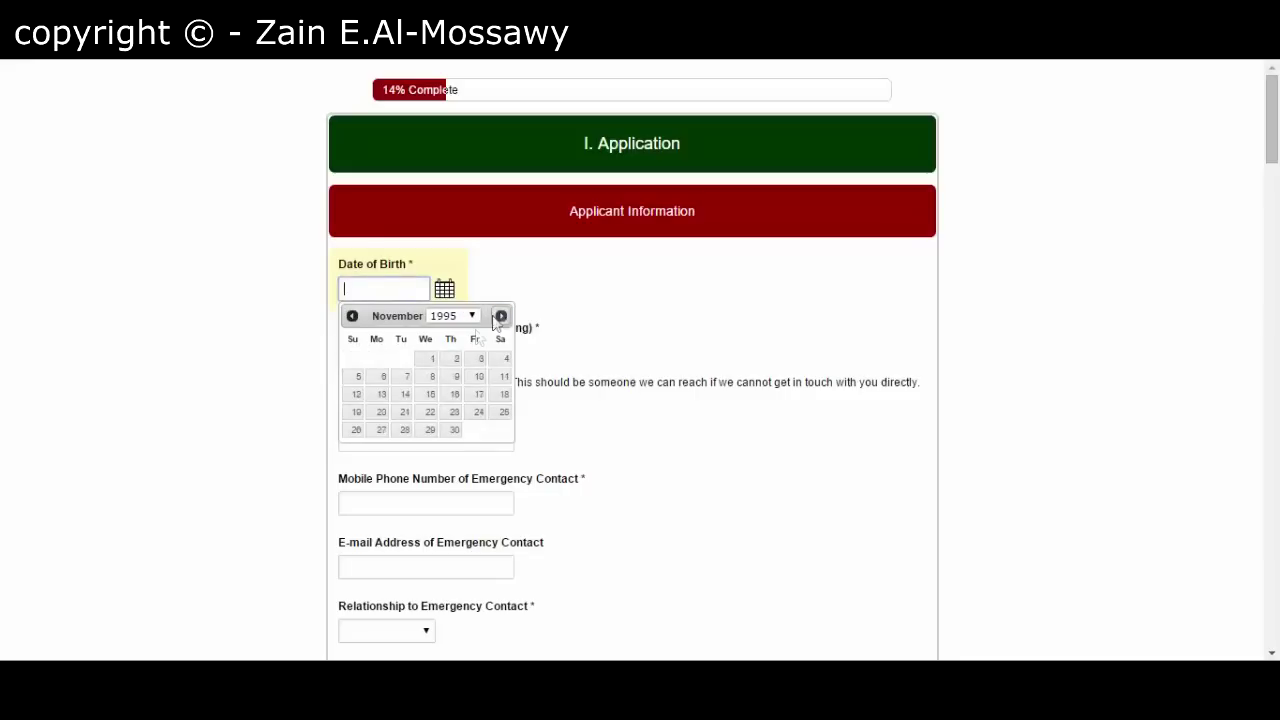
pyautogui.click(454, 412)
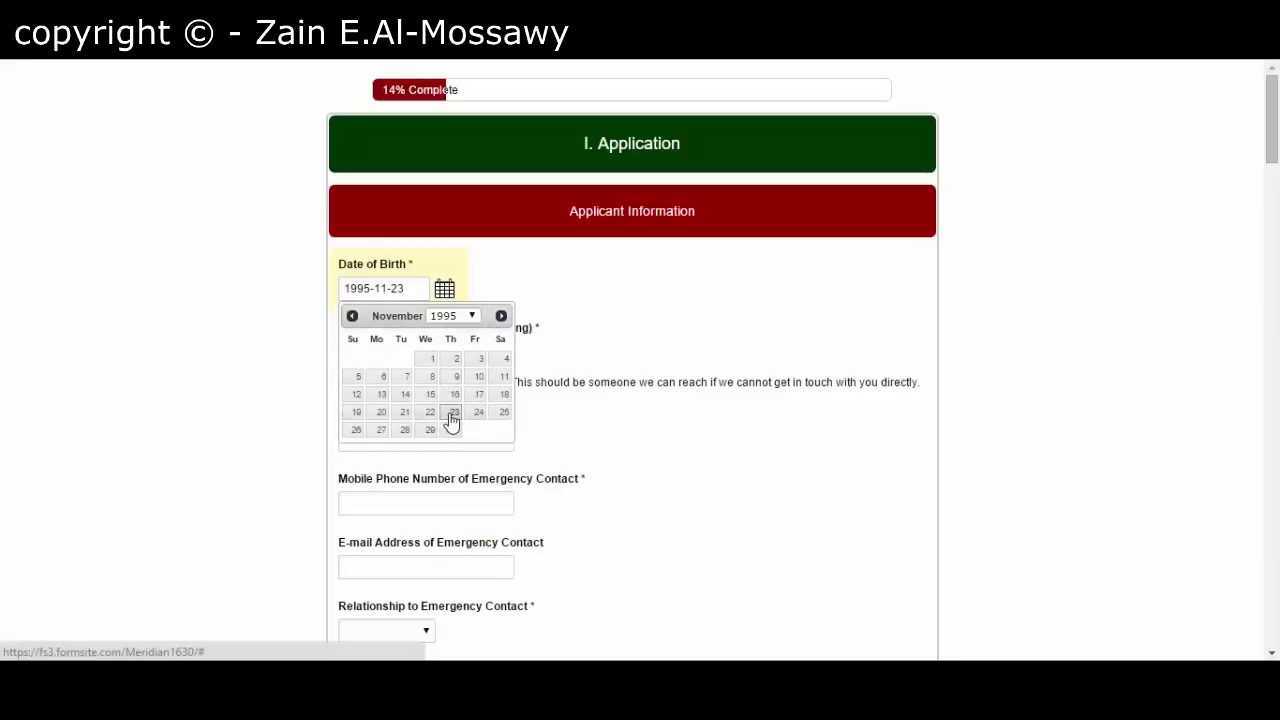
# - Choose Basrah as the place of birth
pyautogui.click(396, 356)
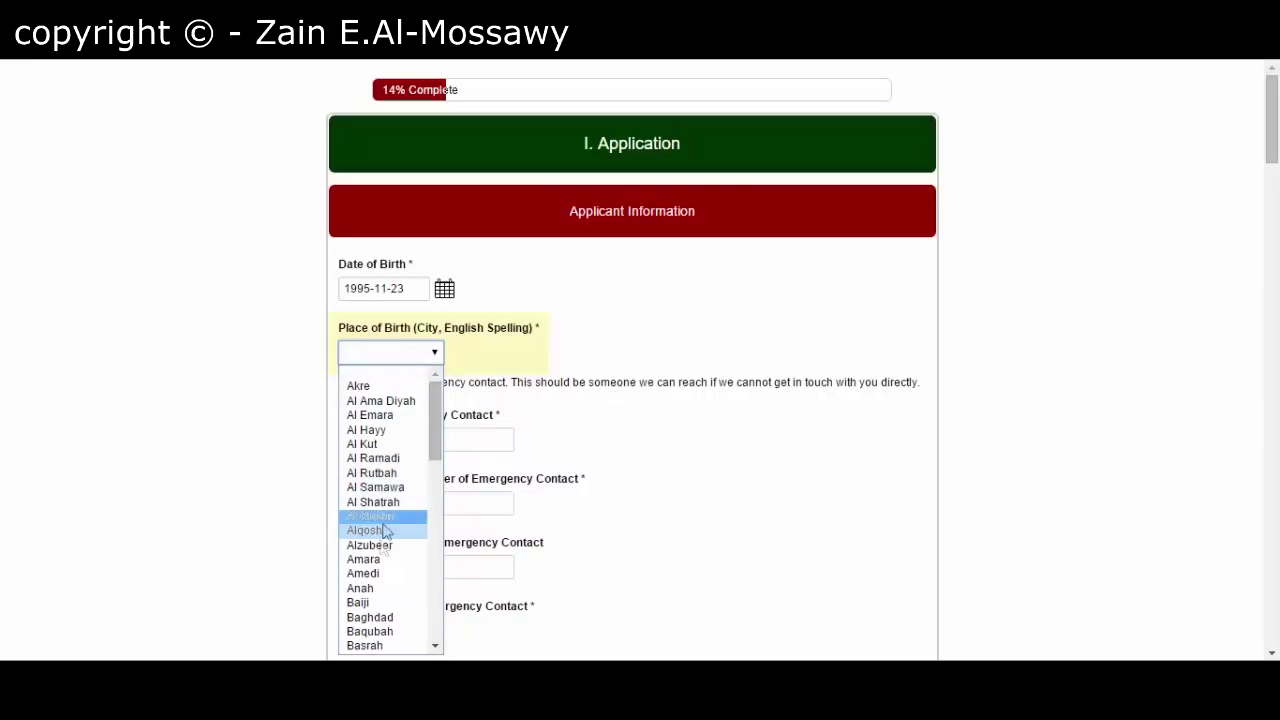
pyautogui.click(368, 646)
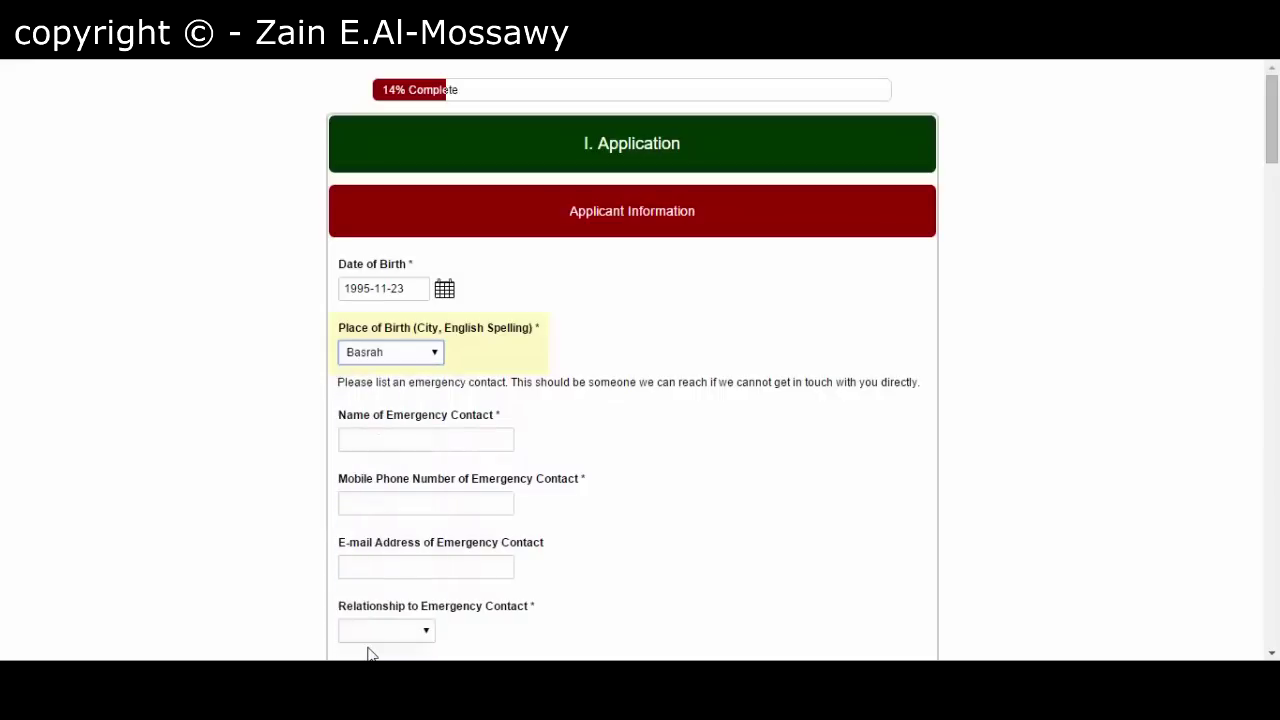
pyautogui.click(371, 443)
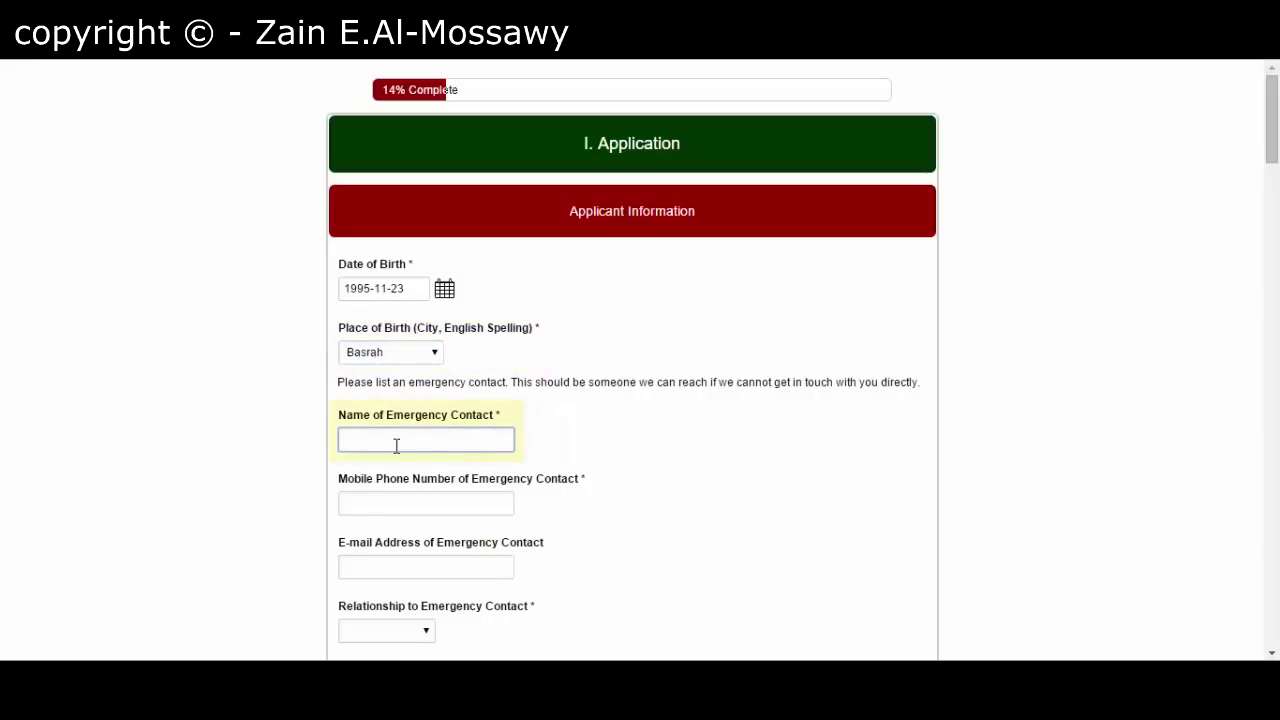
# - Fill the emergency contact's name, phone and e-mail from a saved autofill entry
pyautogui.click(396, 442)
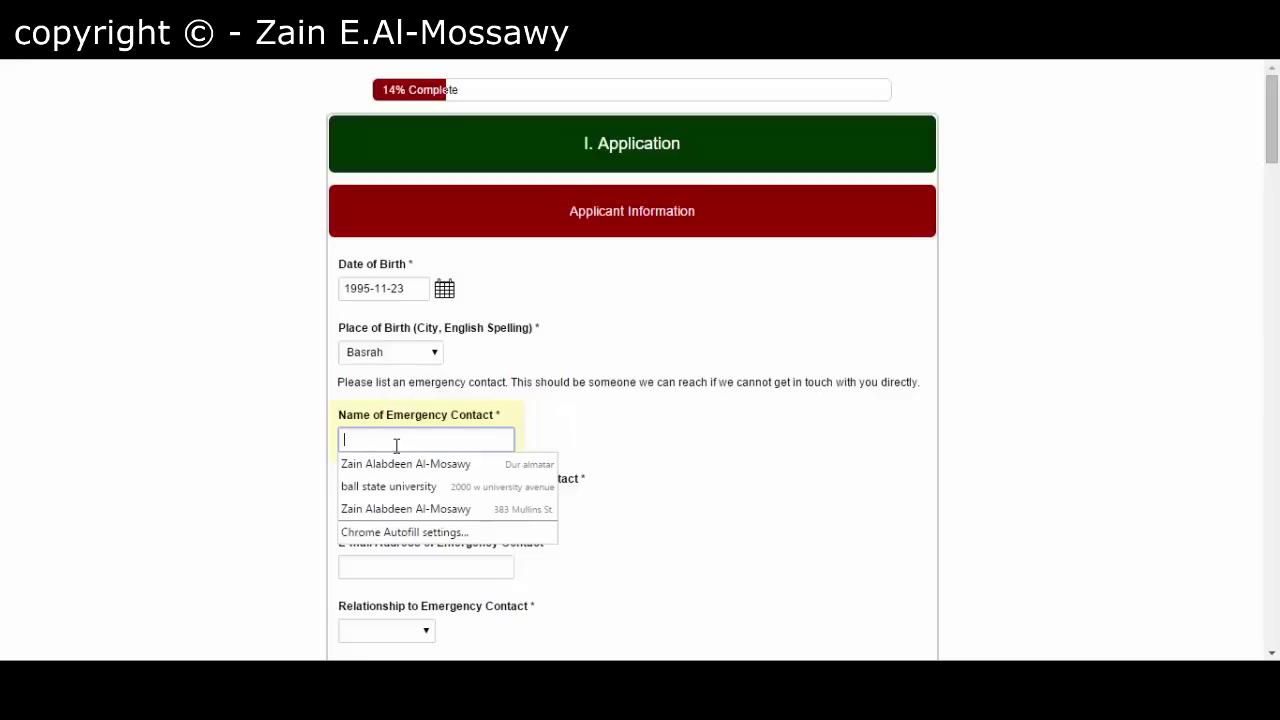
pyautogui.click(608, 437)
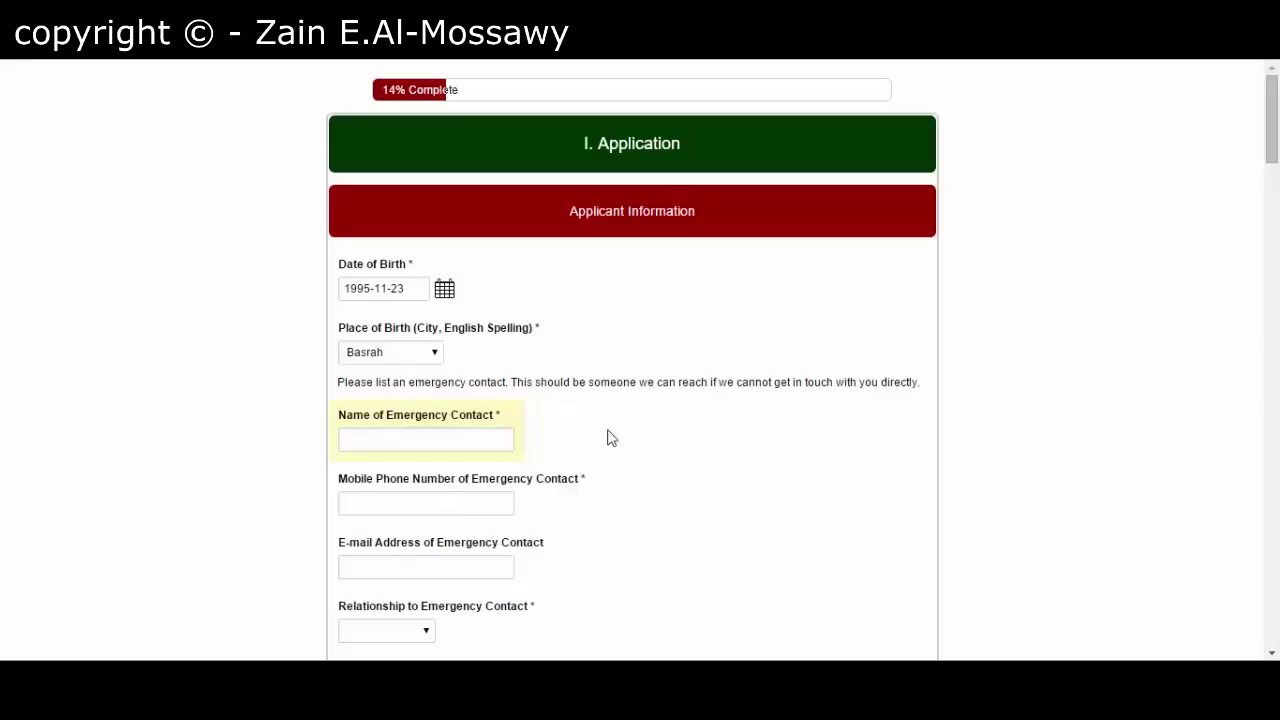
pyautogui.click(457, 434)
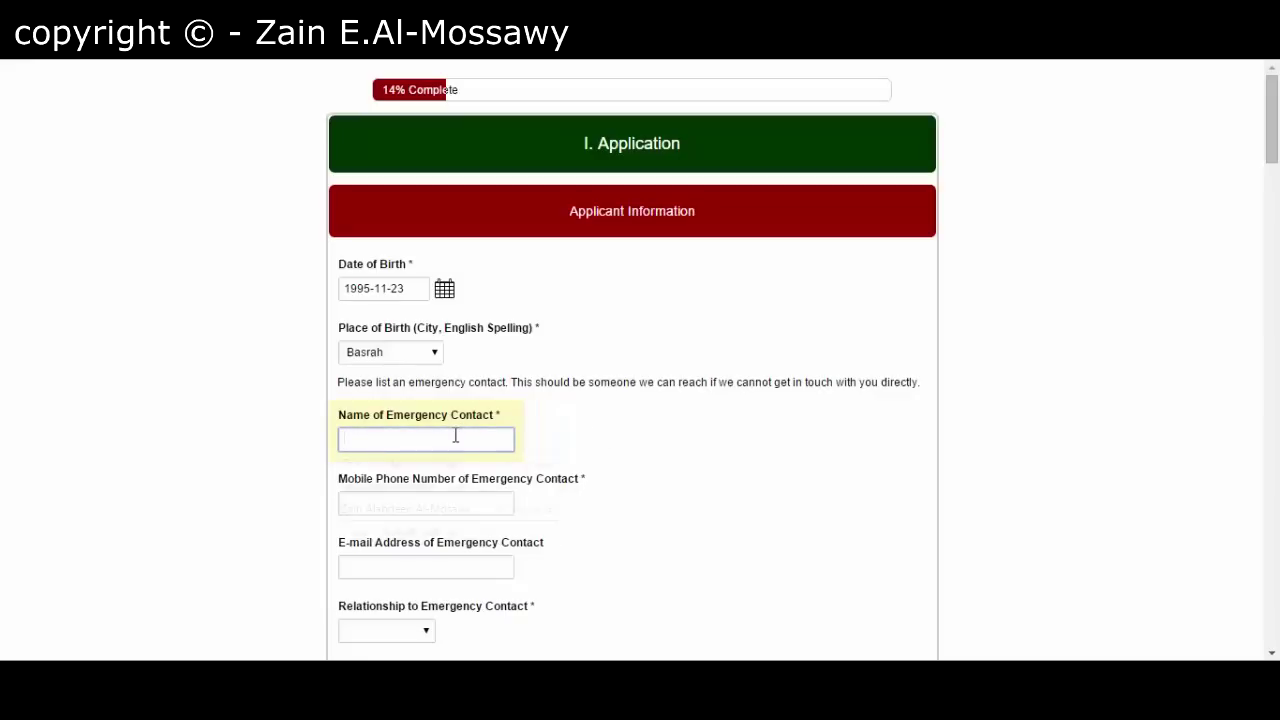
pyautogui.click(455, 436)
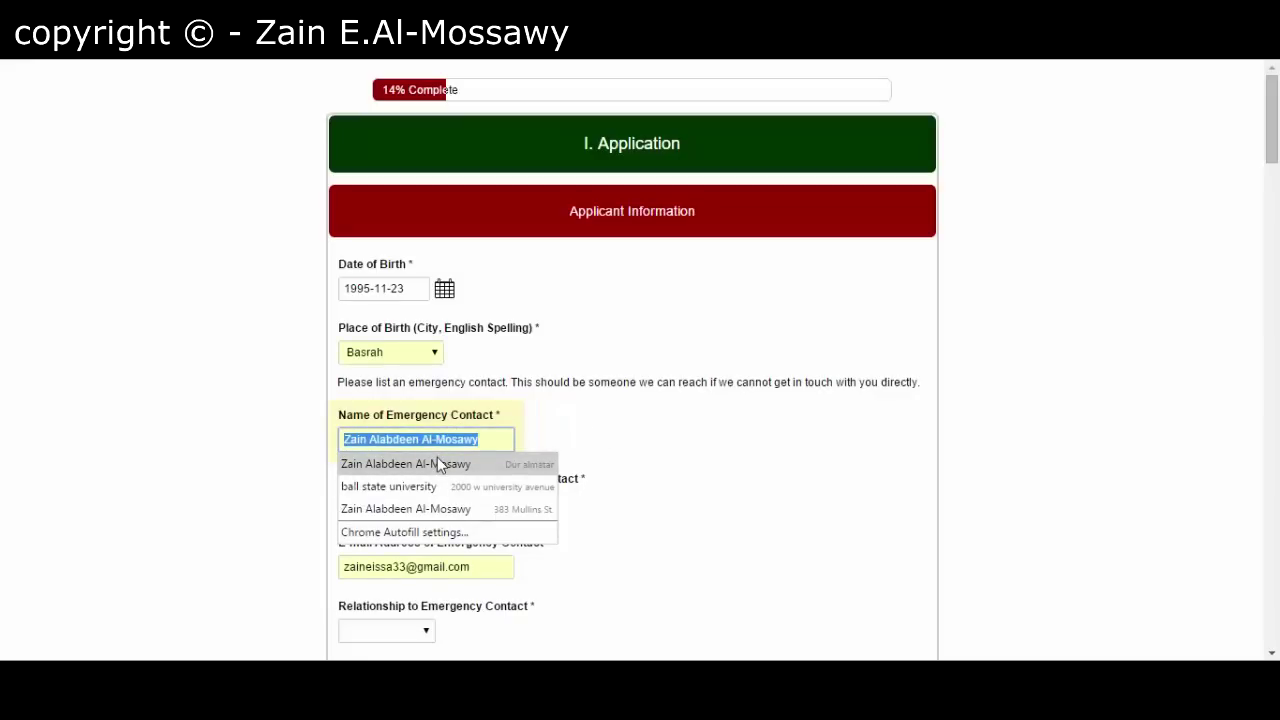
pyautogui.click(438, 465)
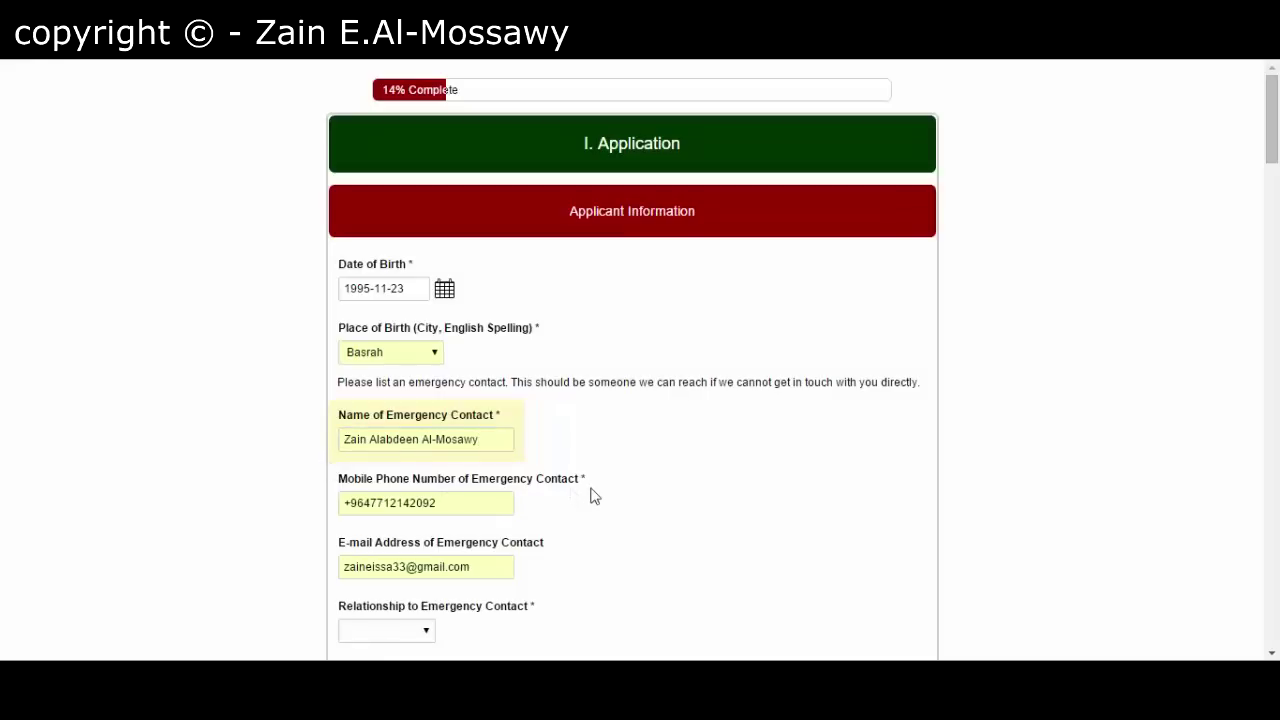
# - Set the contact's relationship to Parent and answer Yes to speaking English
pyautogui.scroll(-2, 590, 496)
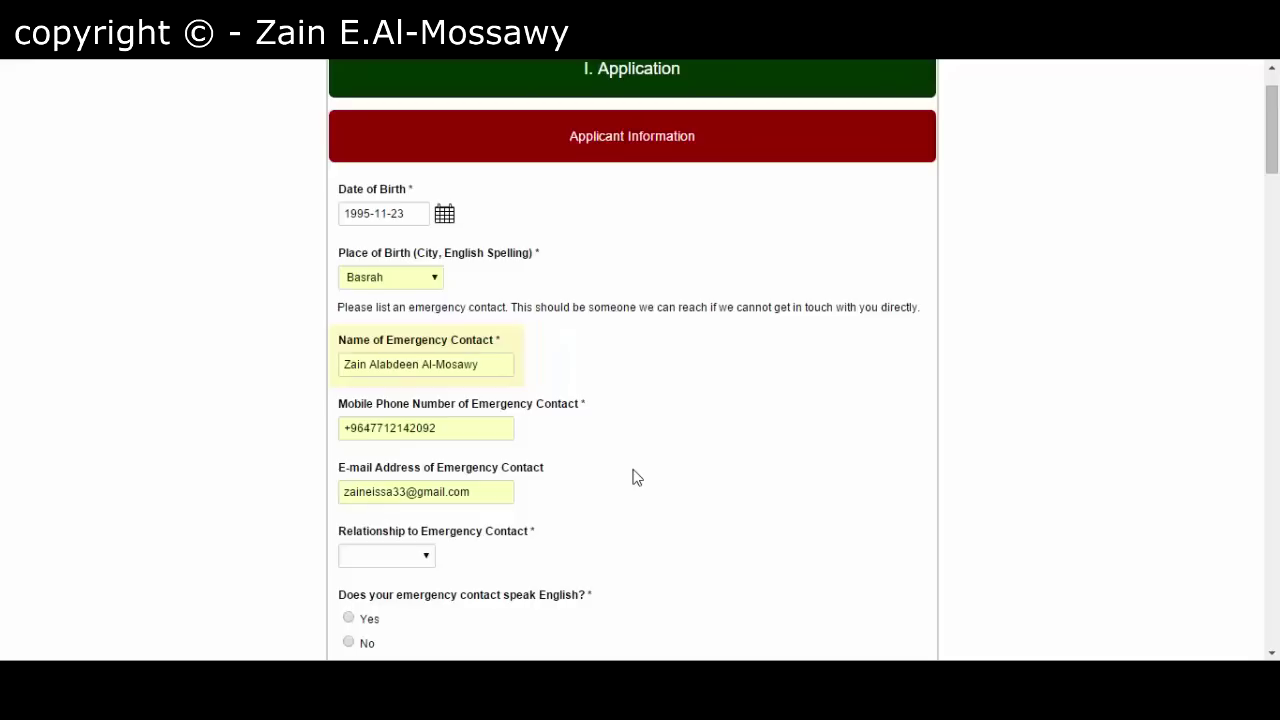
pyautogui.scroll(-1, 632, 476)
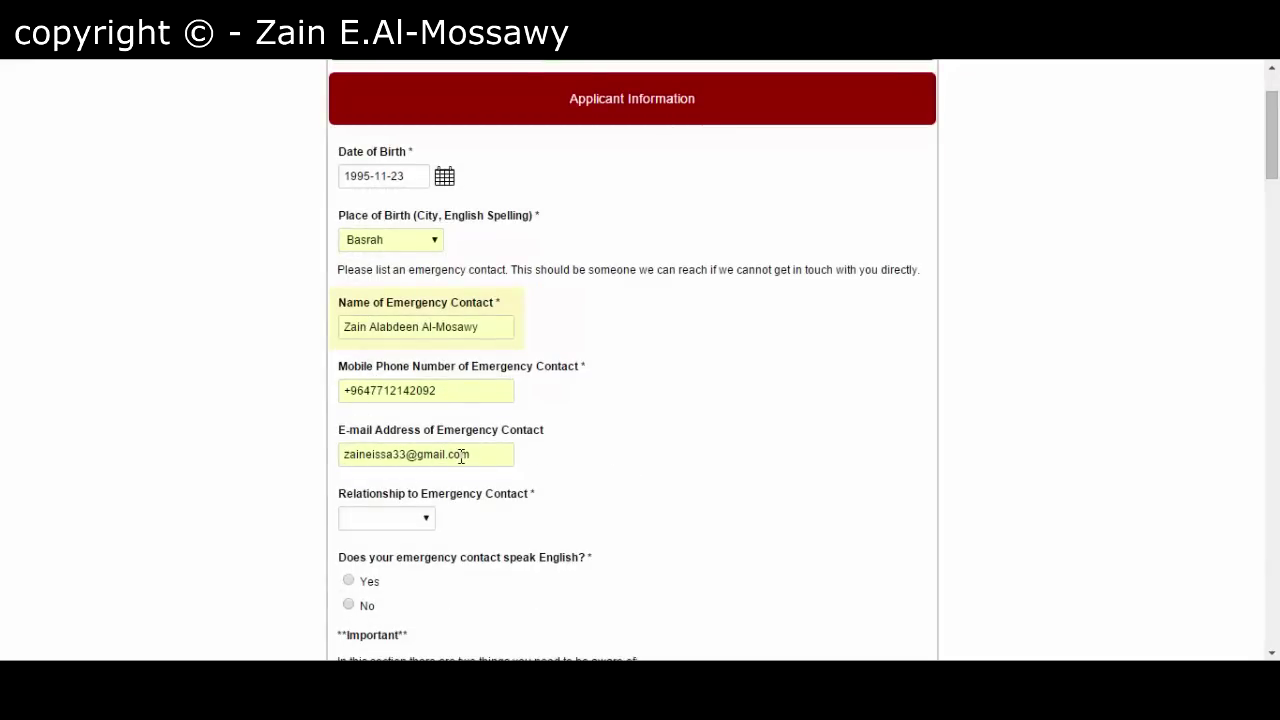
pyautogui.scroll(-2, 270, 460)
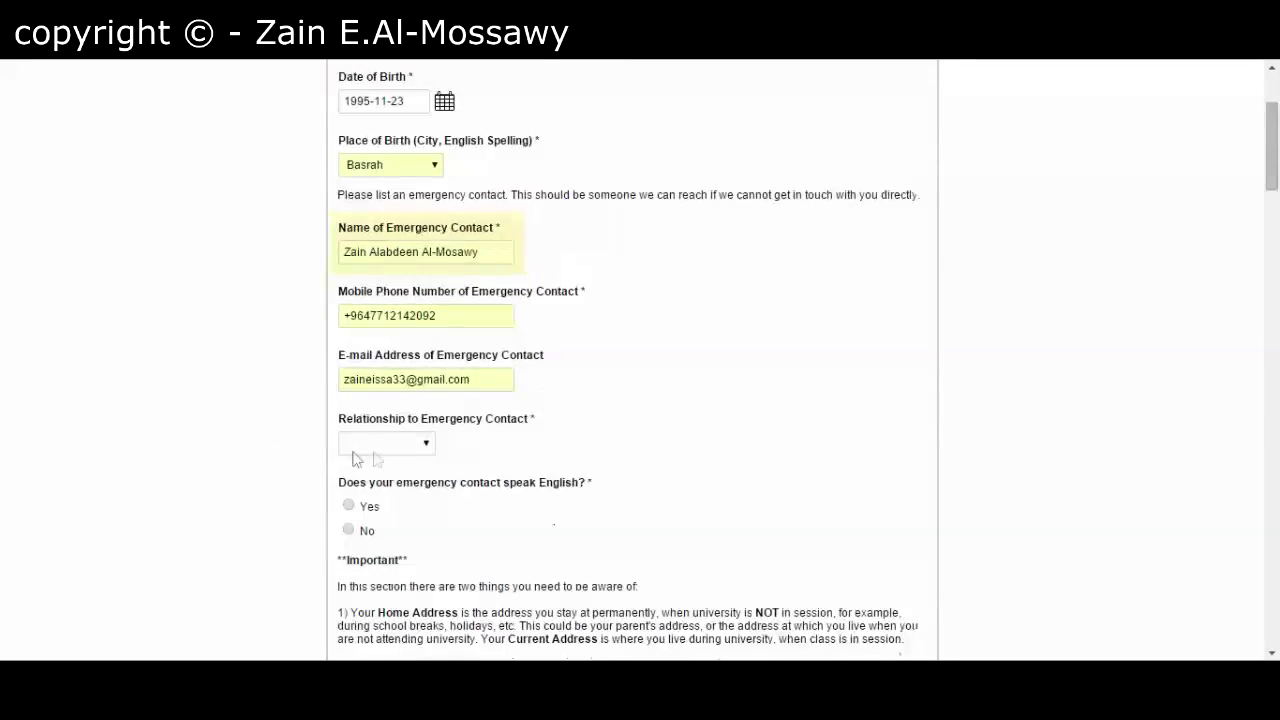
pyautogui.click(416, 450)
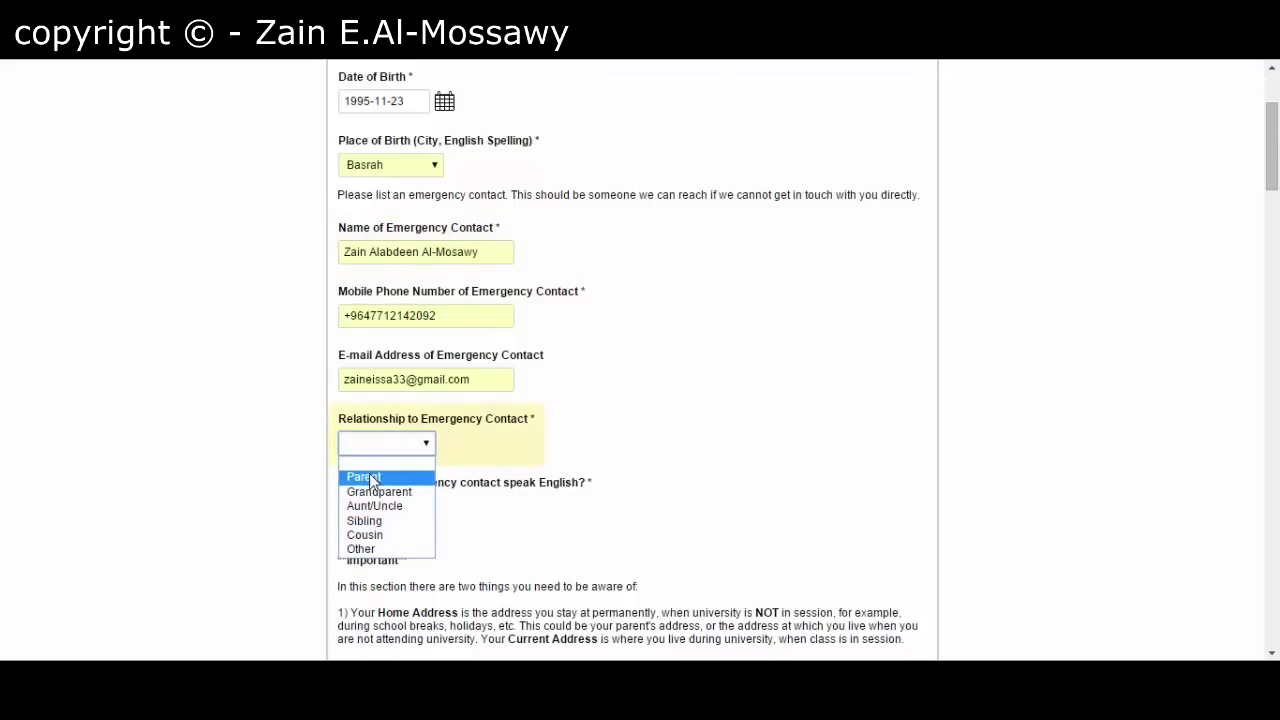
pyautogui.click(367, 476)
pyautogui.click(303, 453)
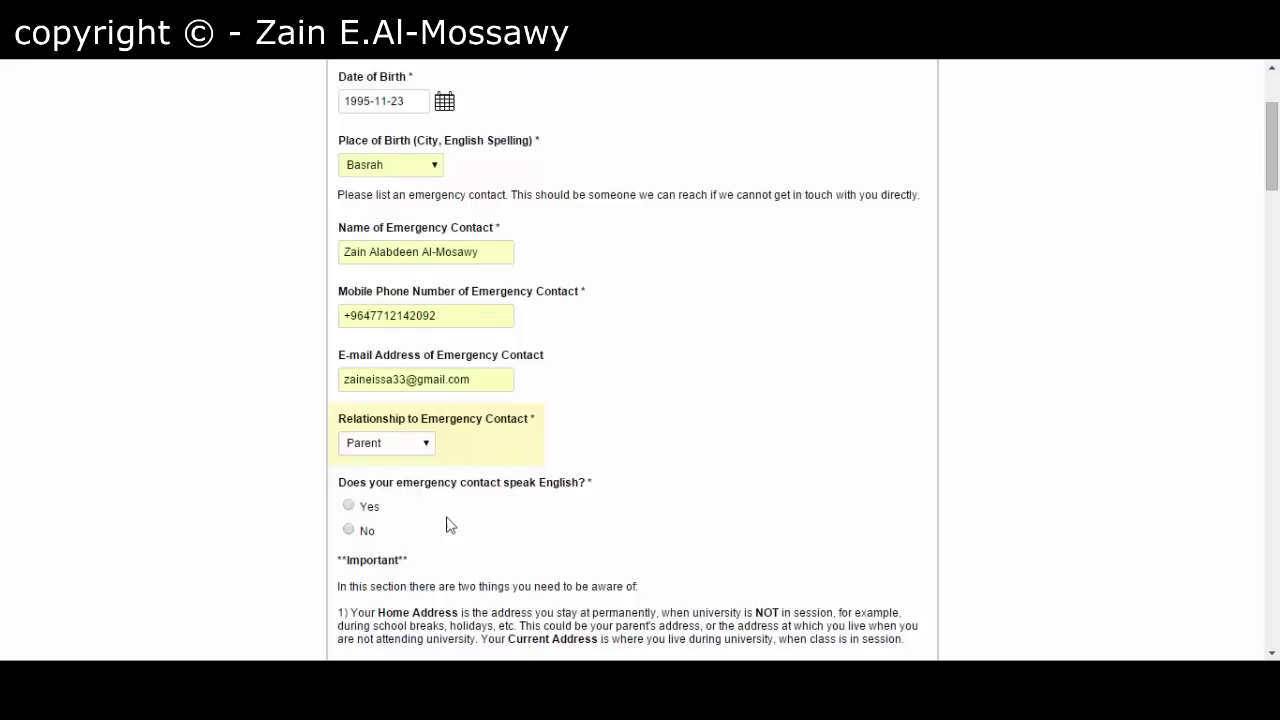
pyautogui.click(351, 506)
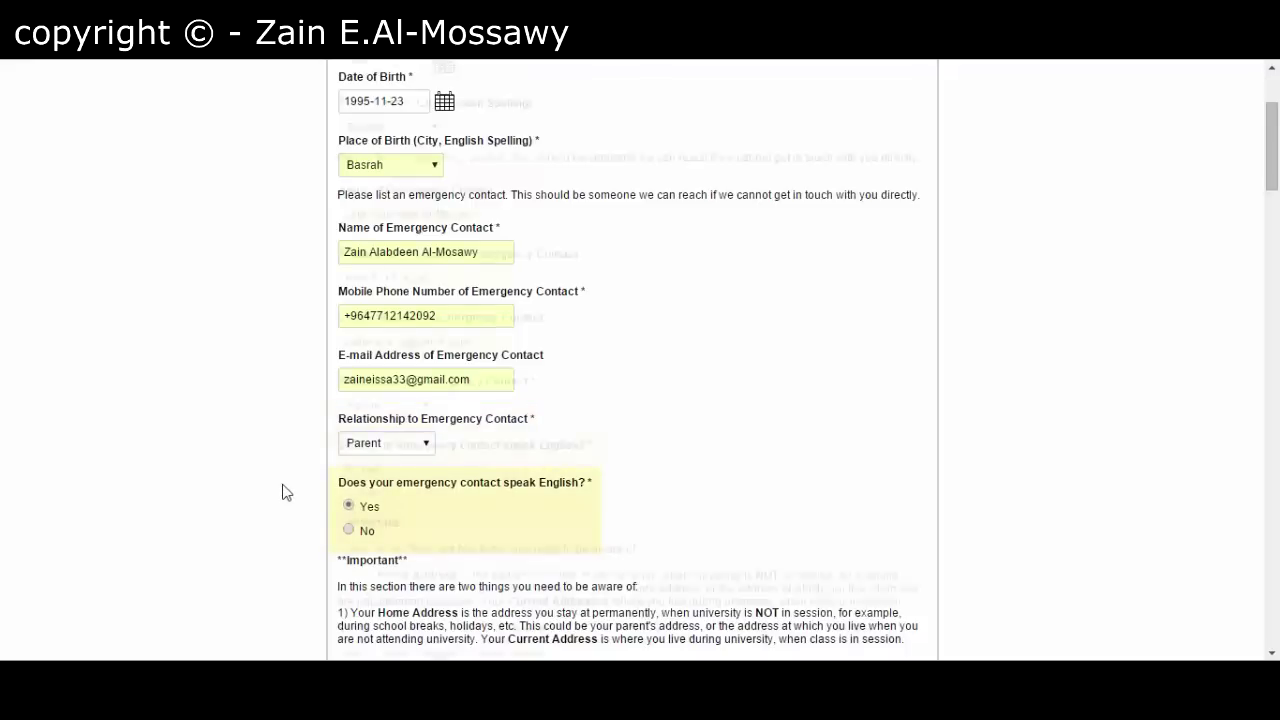
pyautogui.scroll(-1, 284, 491)
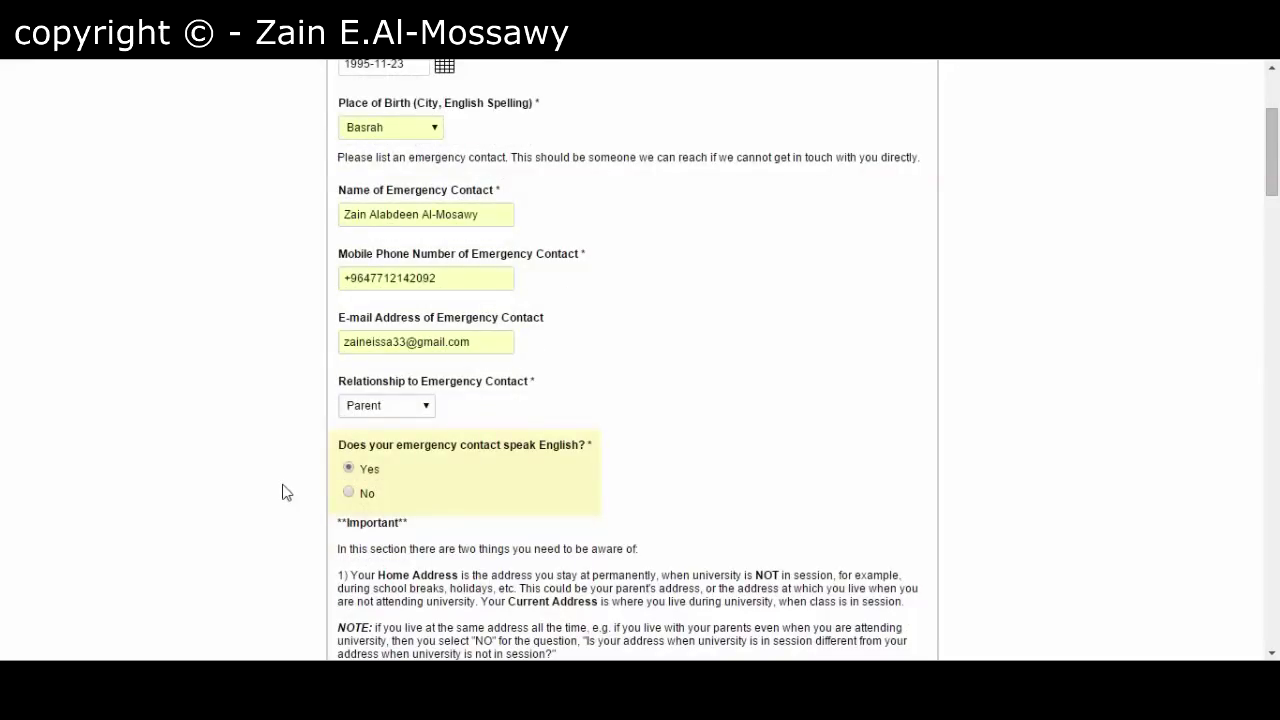
pyautogui.scroll(-4, 285, 492)
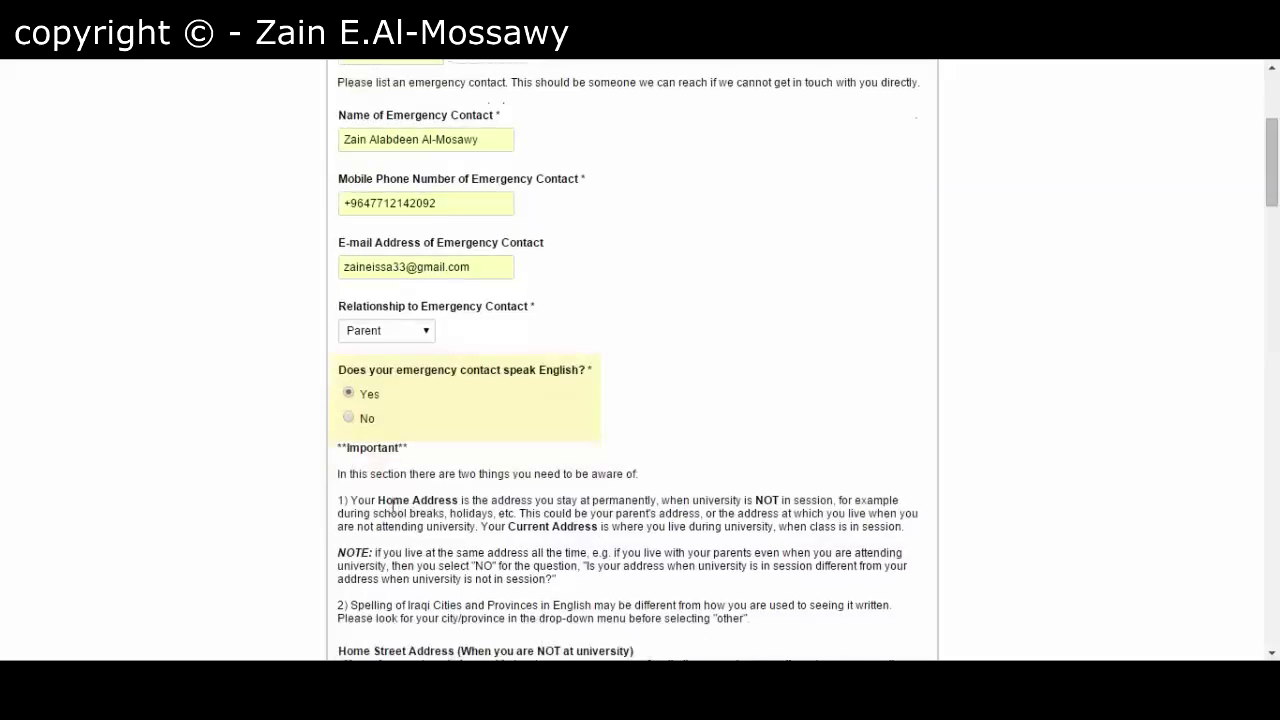
pyautogui.scroll(-1, 483, 537)
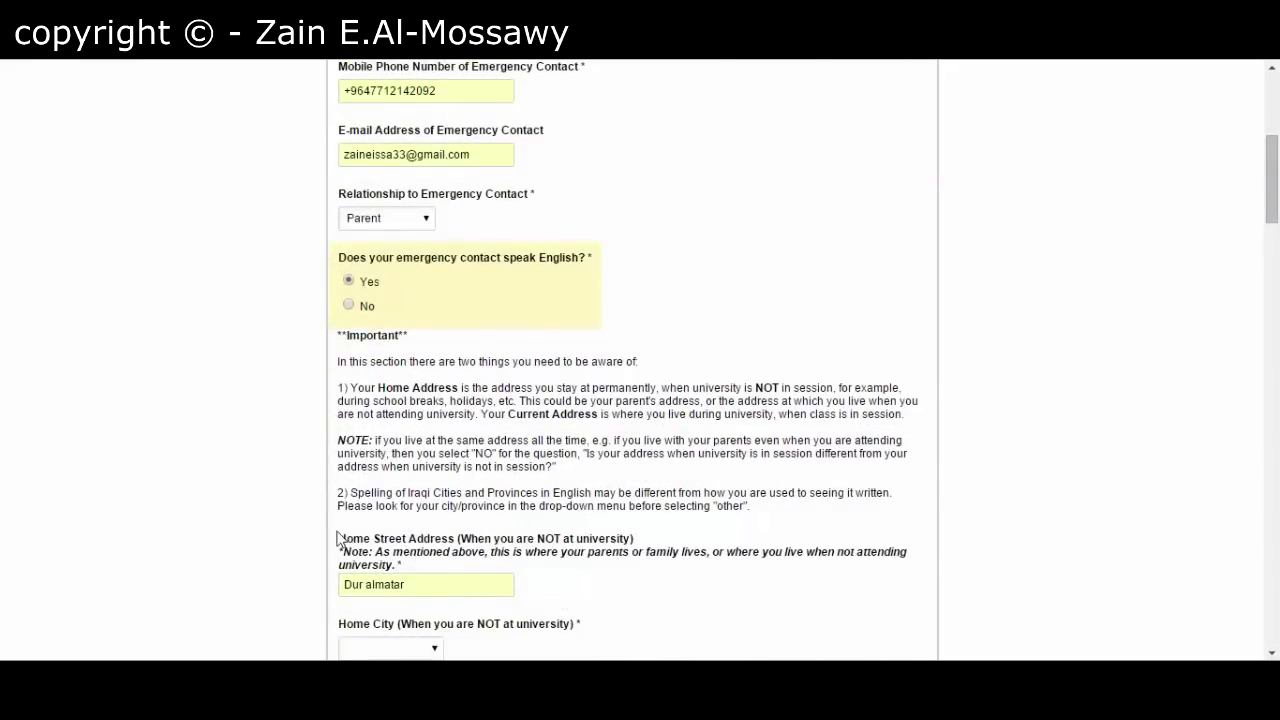
pyautogui.scroll(-2, 378, 538)
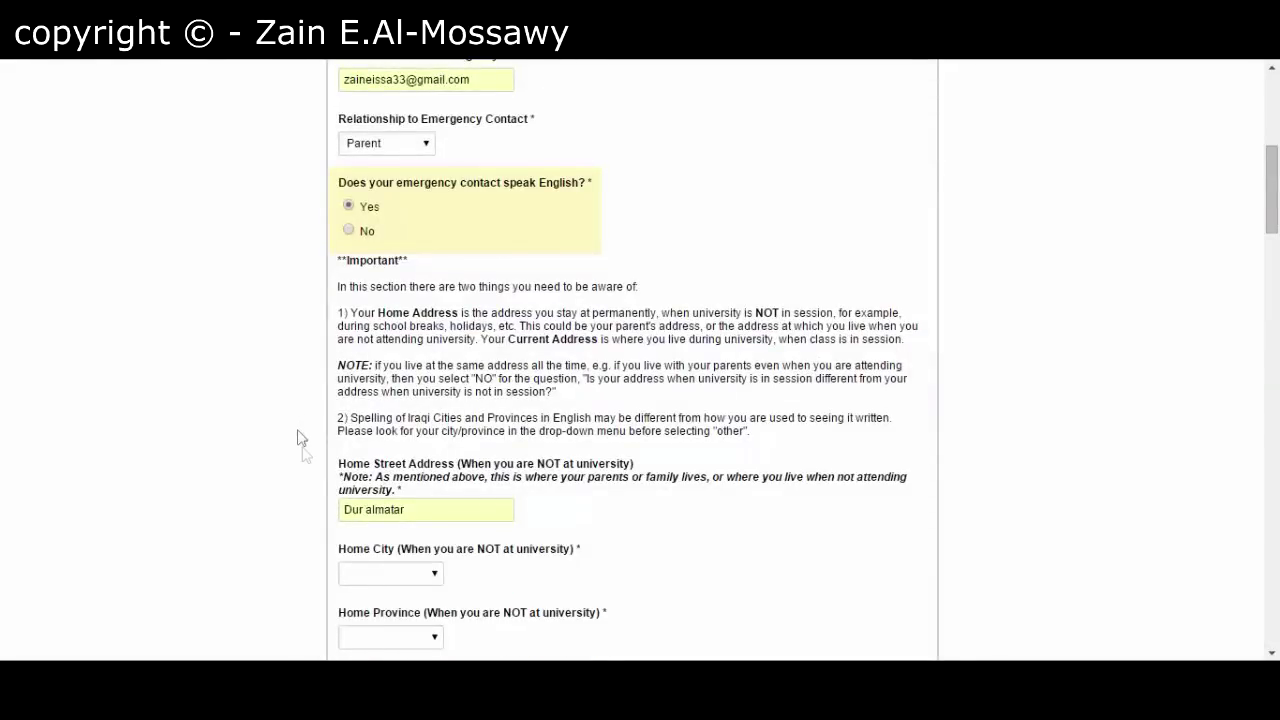
pyautogui.scroll(-1, 305, 460)
pyautogui.scroll(-2, 312, 481)
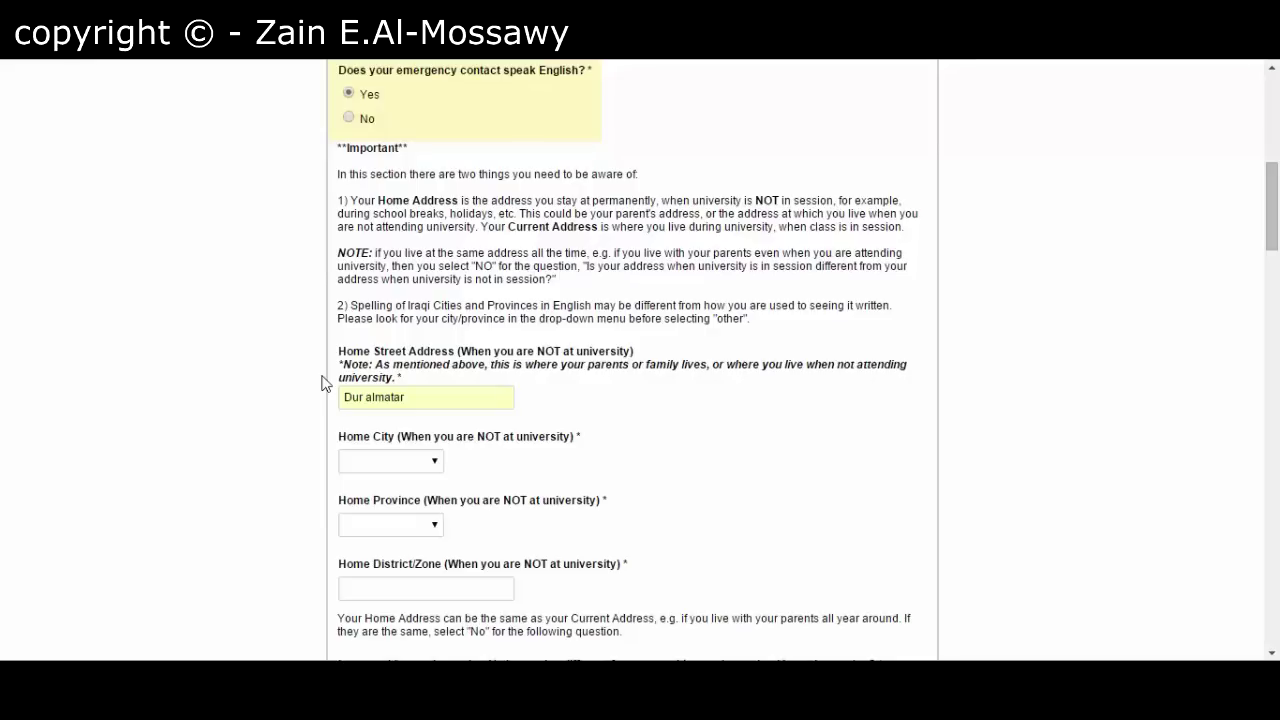
pyautogui.doubleClick(384, 400)
pyautogui.click(384, 400)
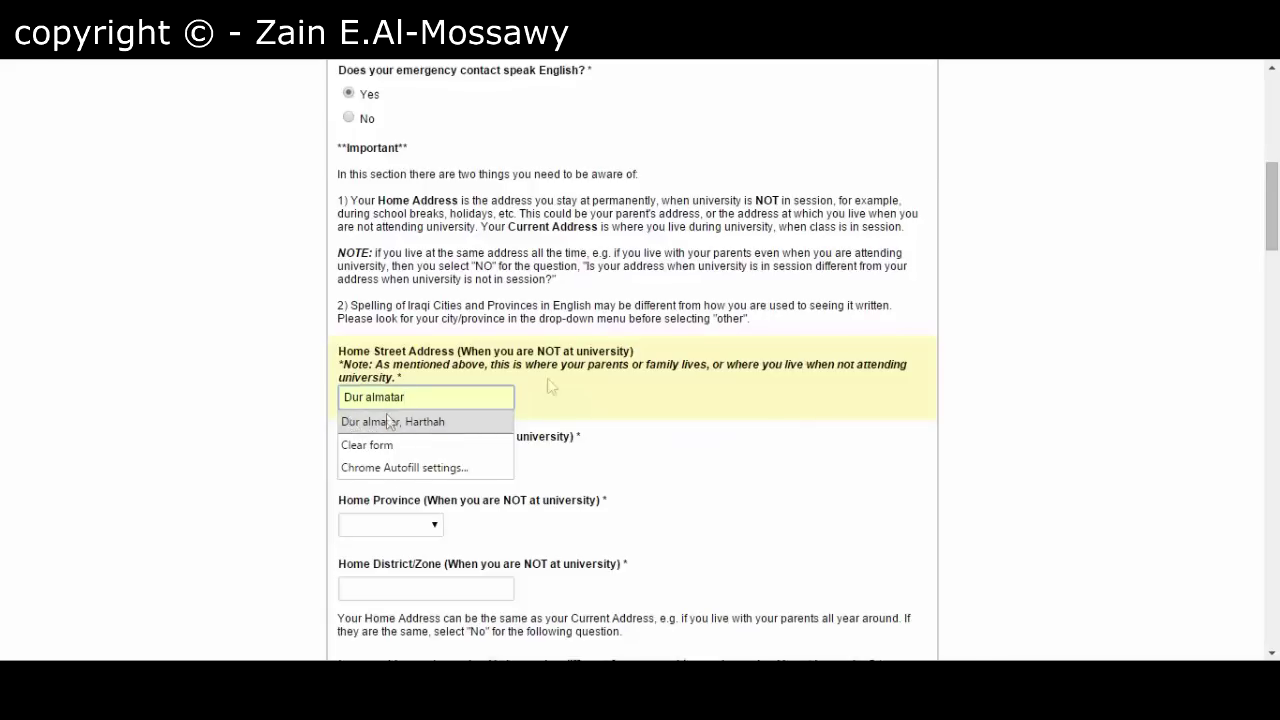
pyautogui.click(590, 380)
pyautogui.click(285, 412)
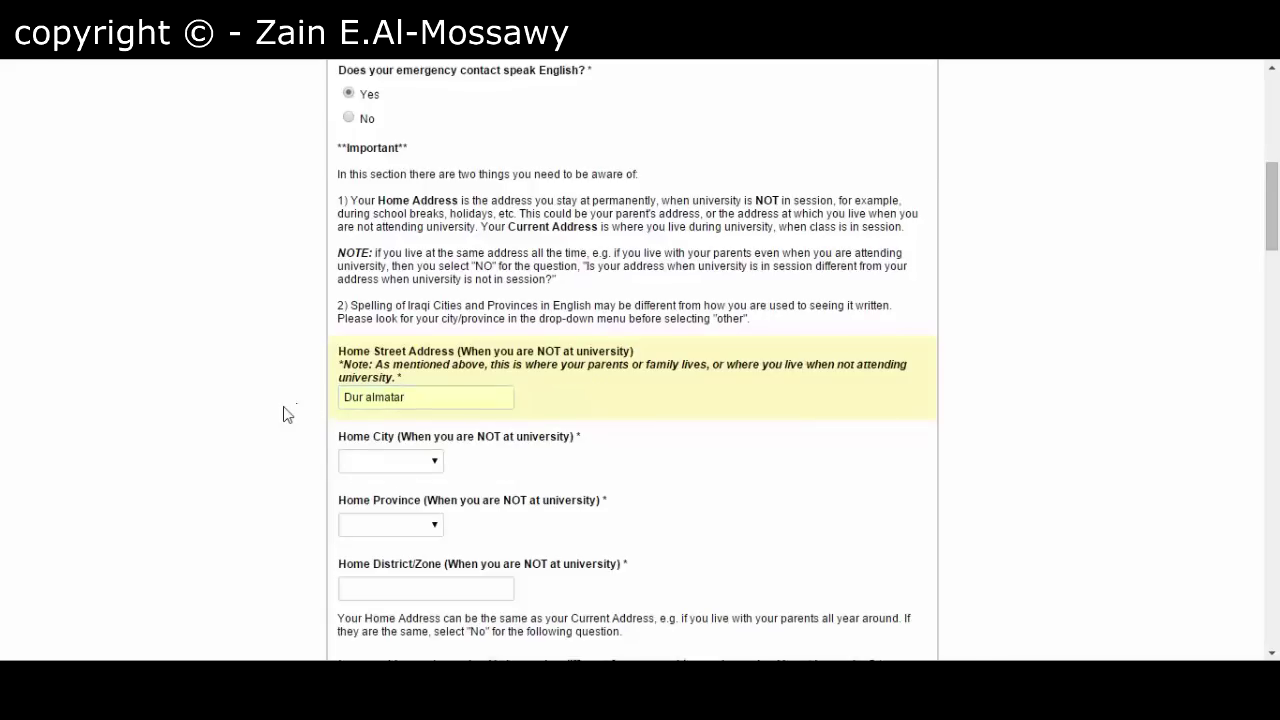
pyautogui.scroll(-3, 285, 412)
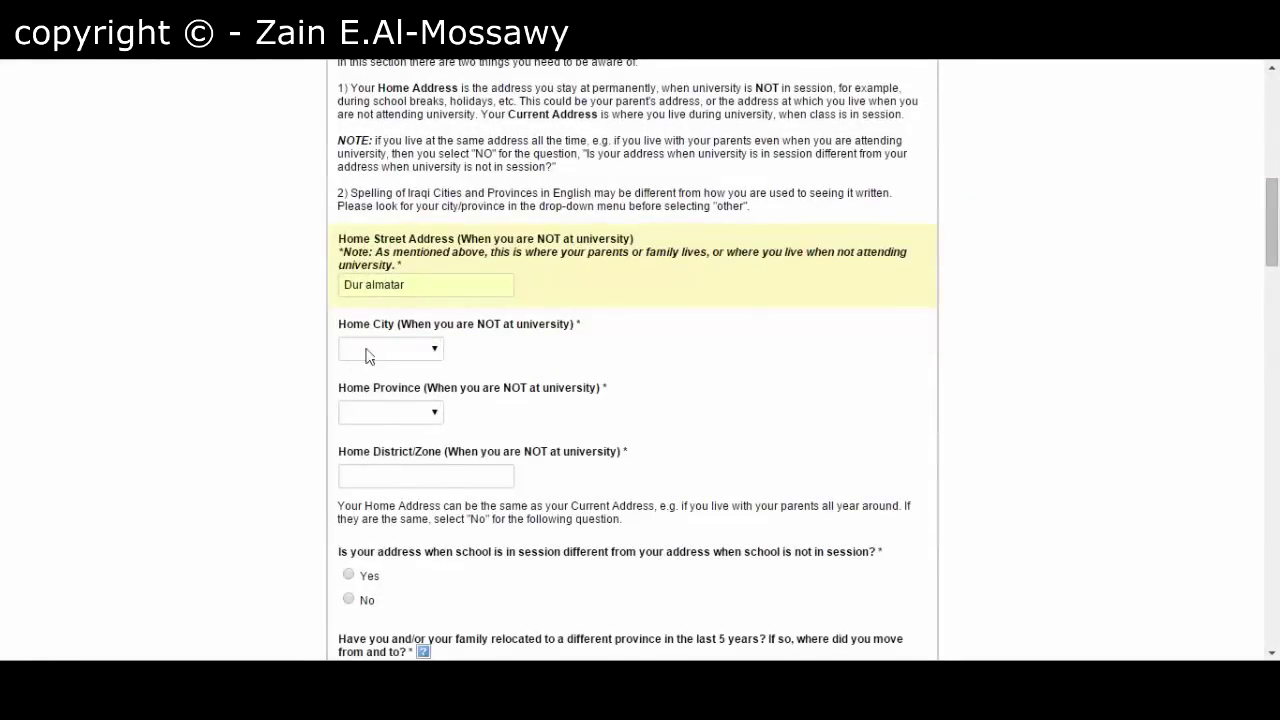
# - Set both Home City and Home Province to Basrah
pyautogui.click(366, 350)
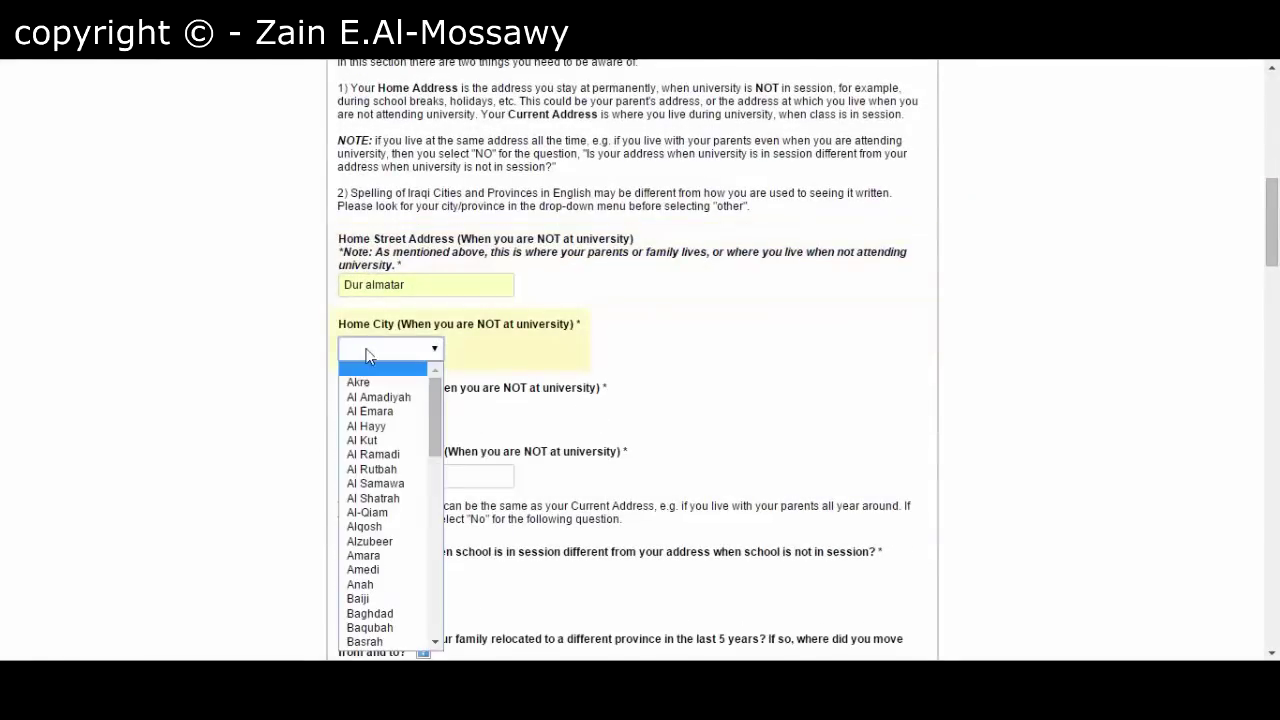
pyautogui.click(364, 641)
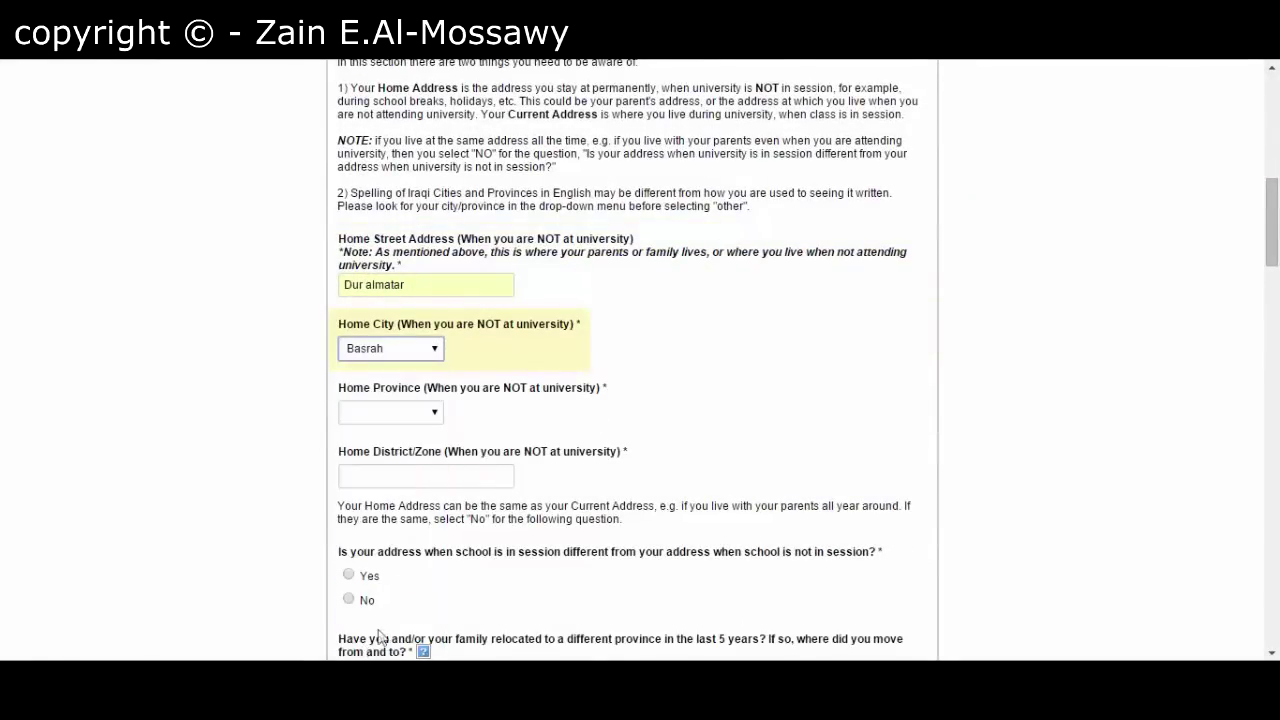
pyautogui.click(409, 420)
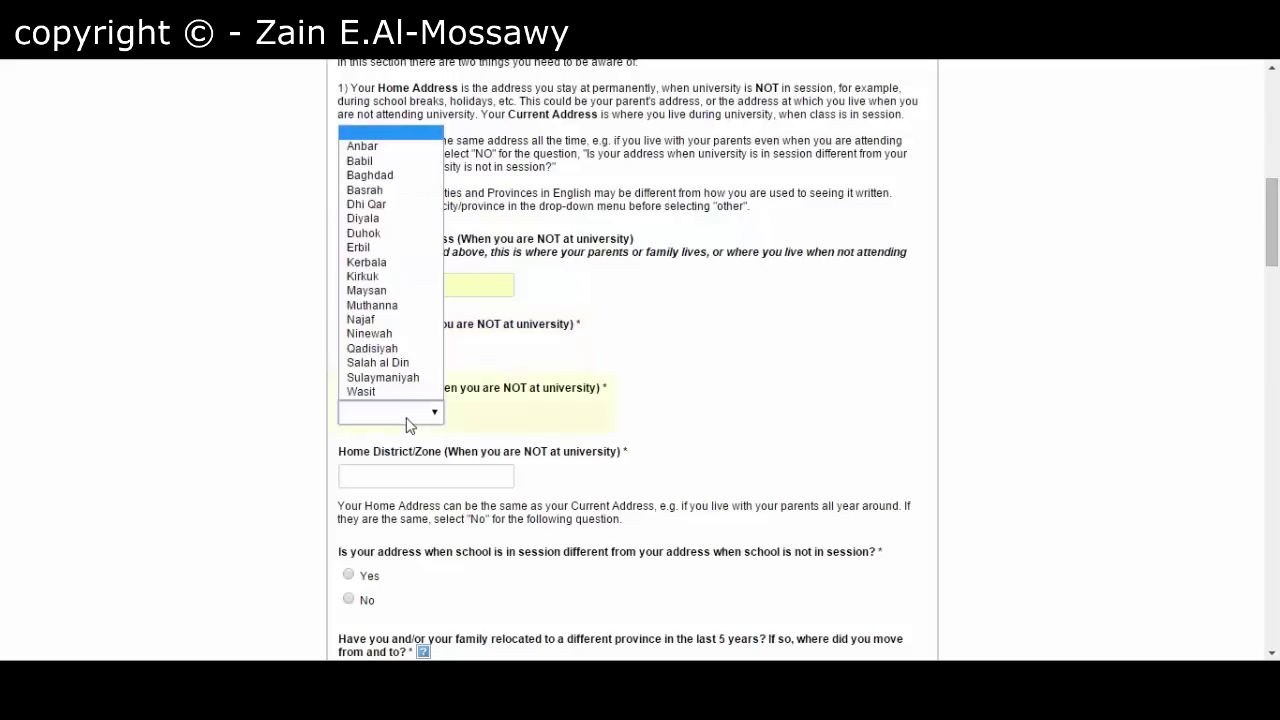
pyautogui.click(370, 190)
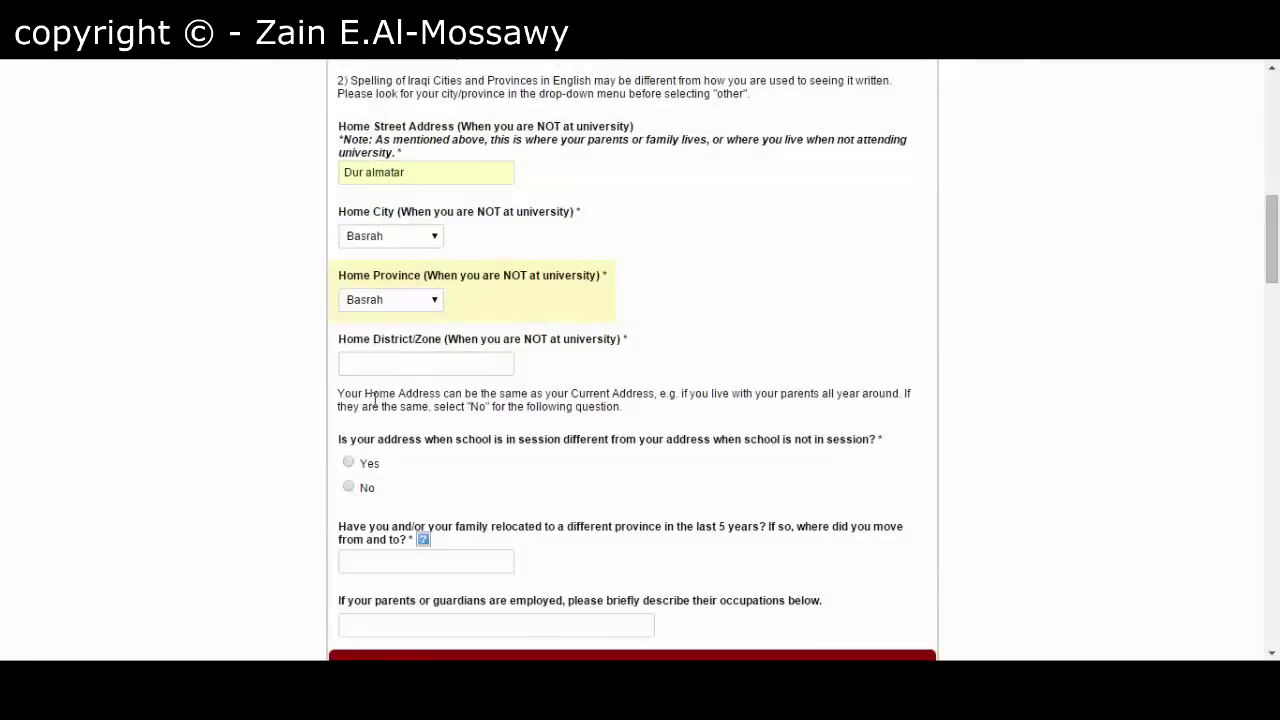
# - Enter Dur Almattar as the home district/zone
pyautogui.click(389, 367)
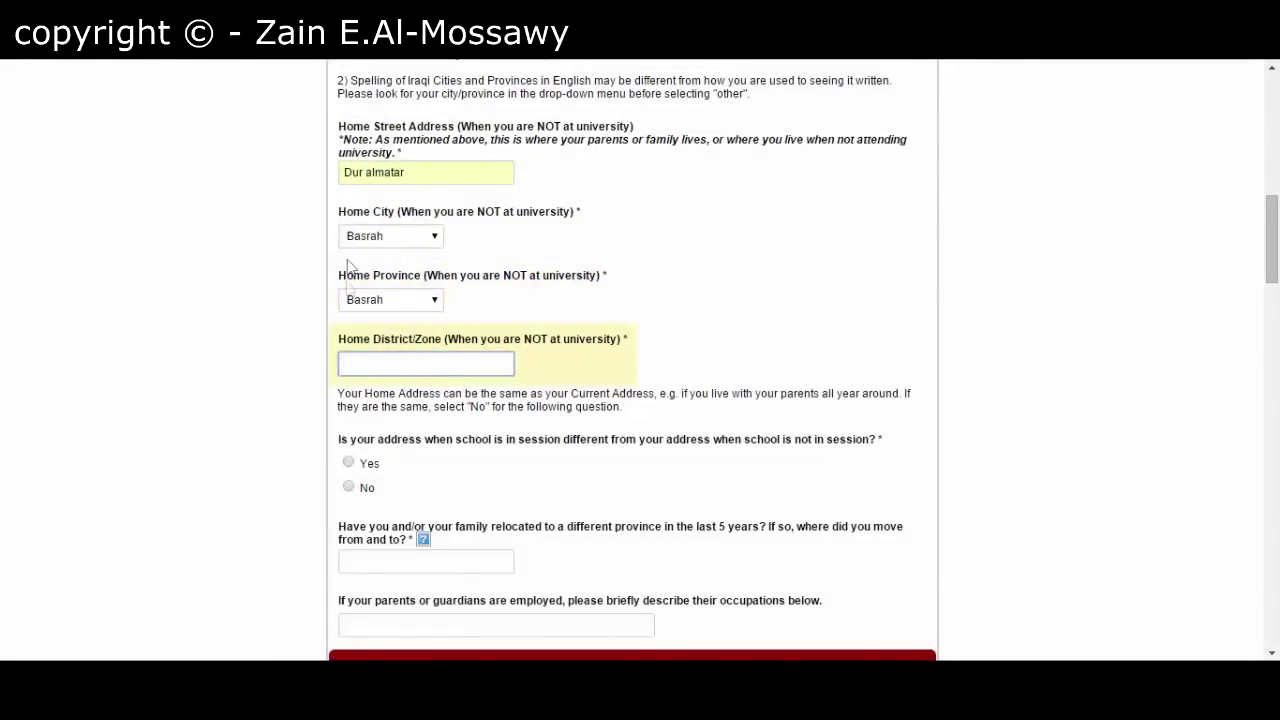
pyautogui.write('Almattar')
pyautogui.click(270, 388)
pyautogui.scroll(-2, 278, 405)
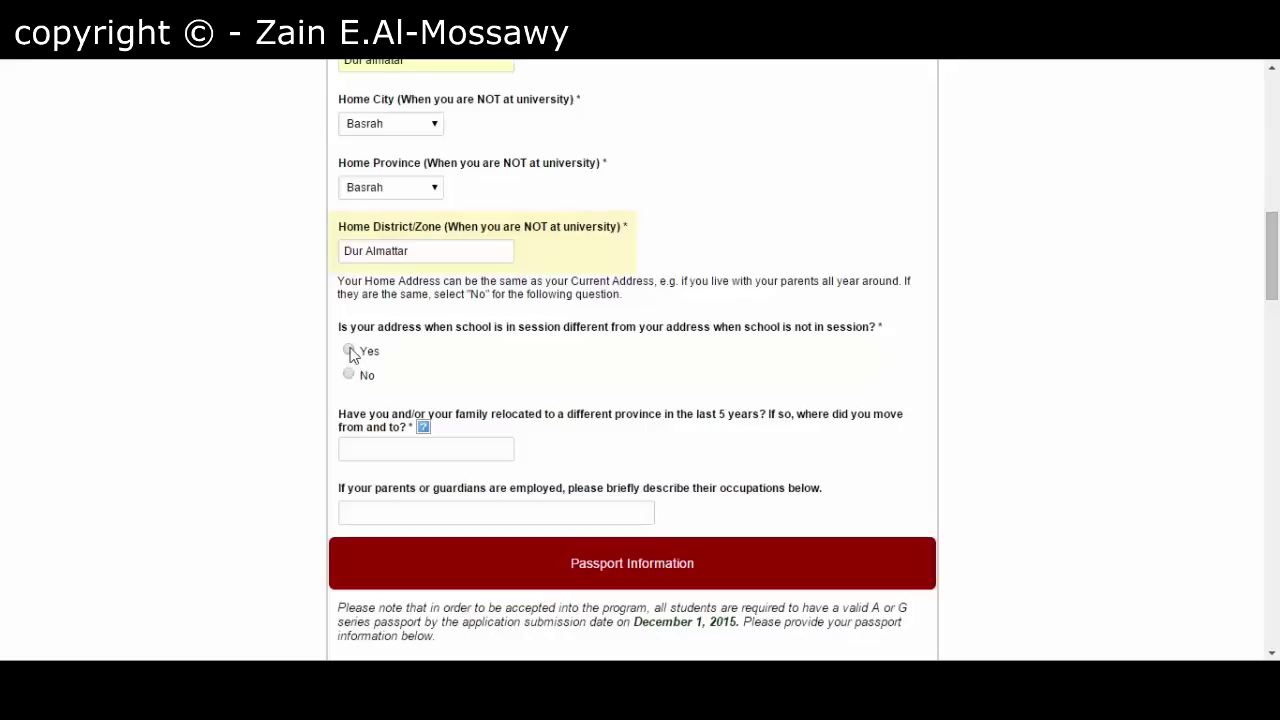
# - Answer No to a different school-session address and No to relocating in the last 5 years
pyautogui.click(349, 351)
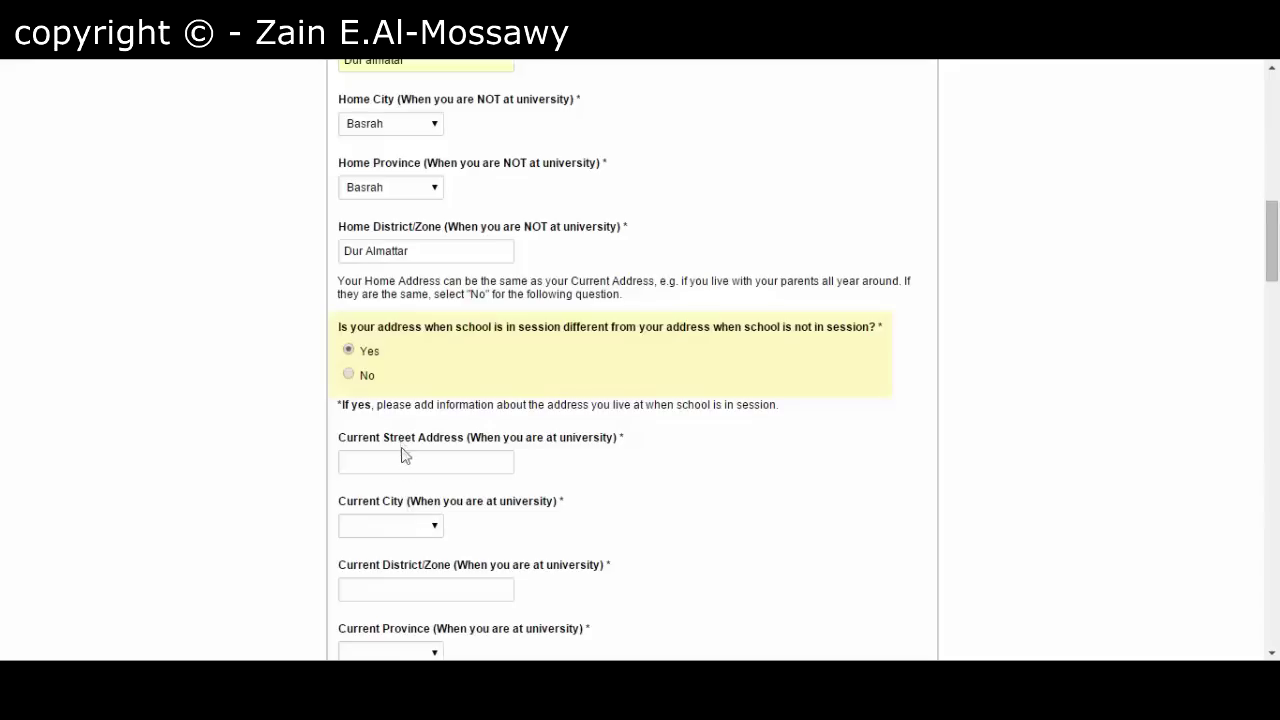
pyautogui.click(355, 378)
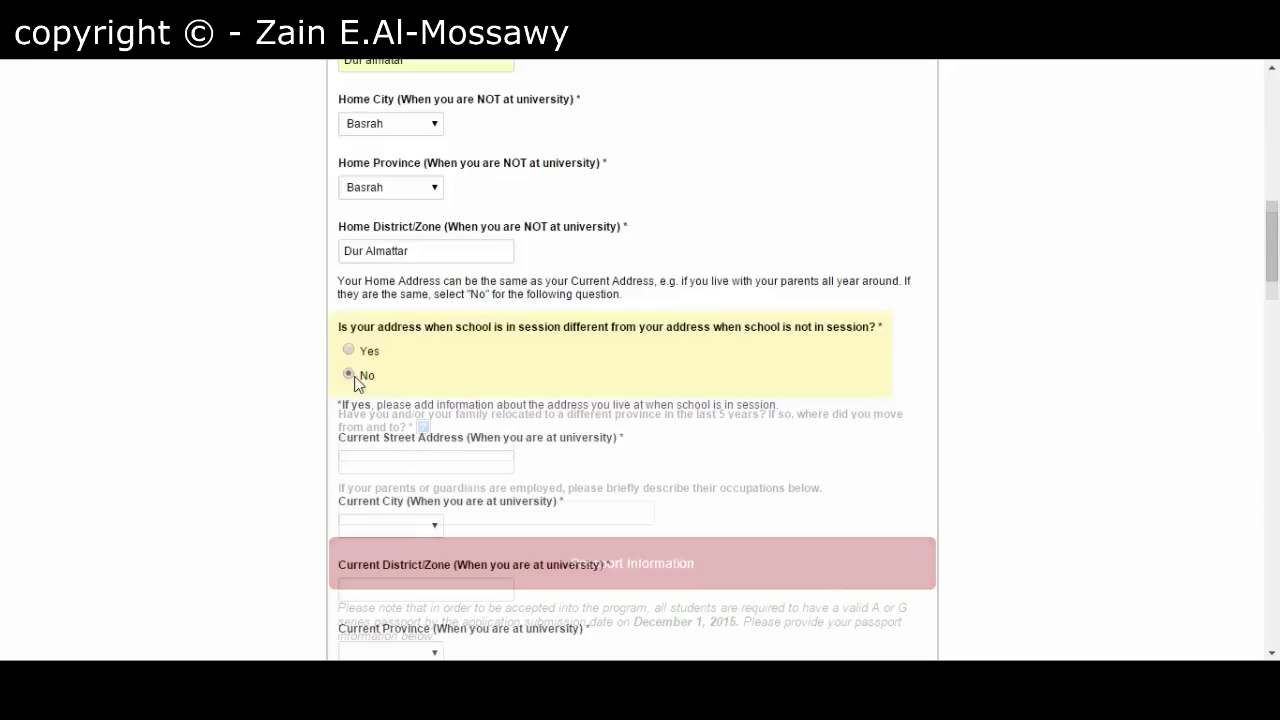
pyautogui.scroll(-1, 336, 397)
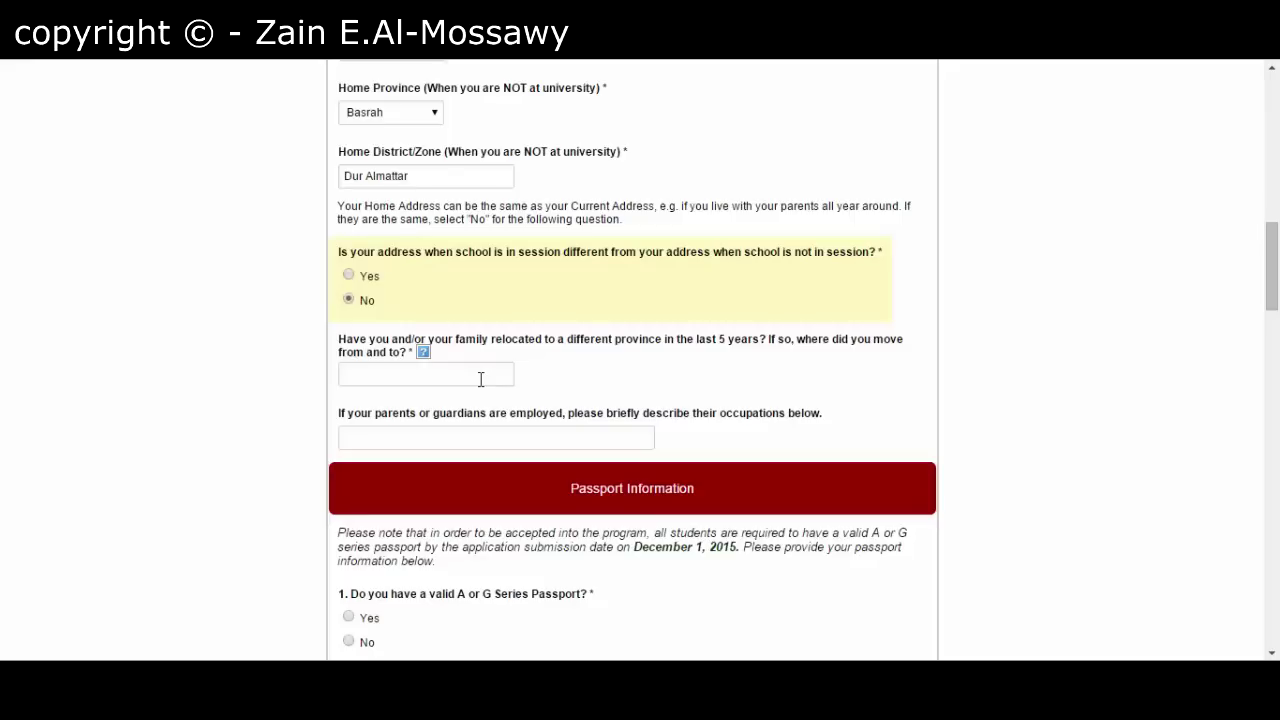
pyautogui.click(480, 379)
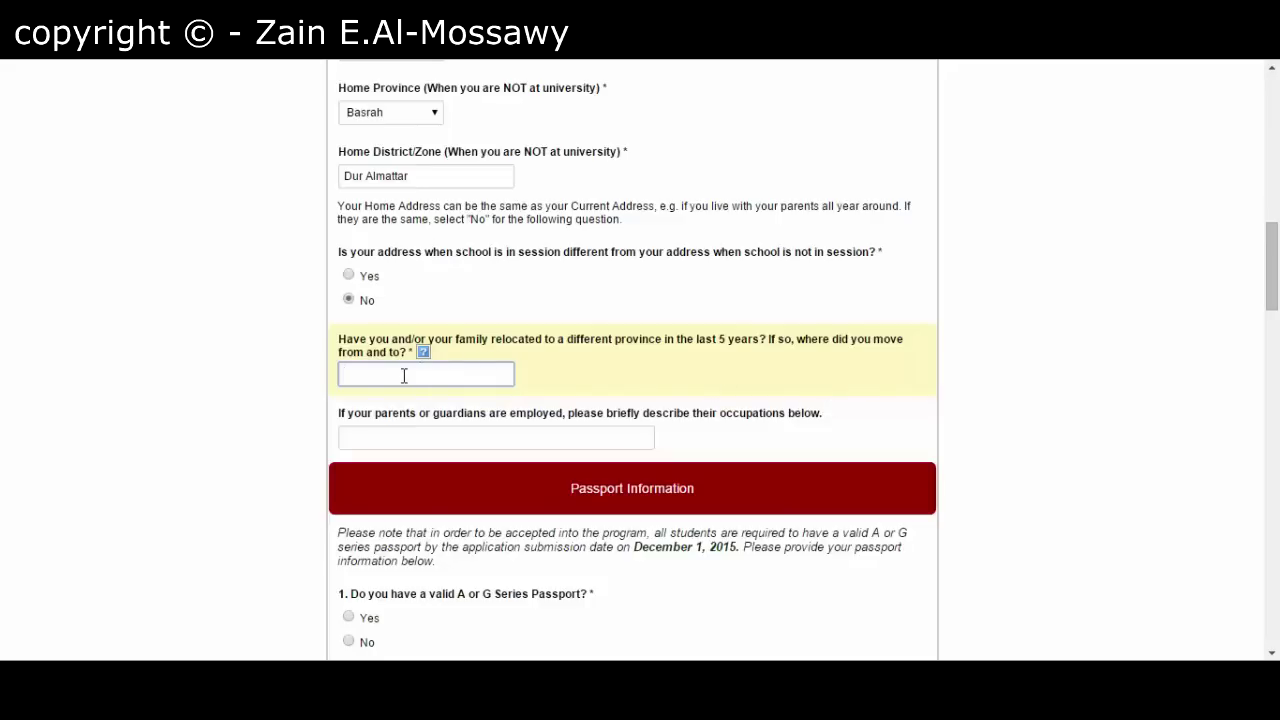
pyautogui.click(279, 402)
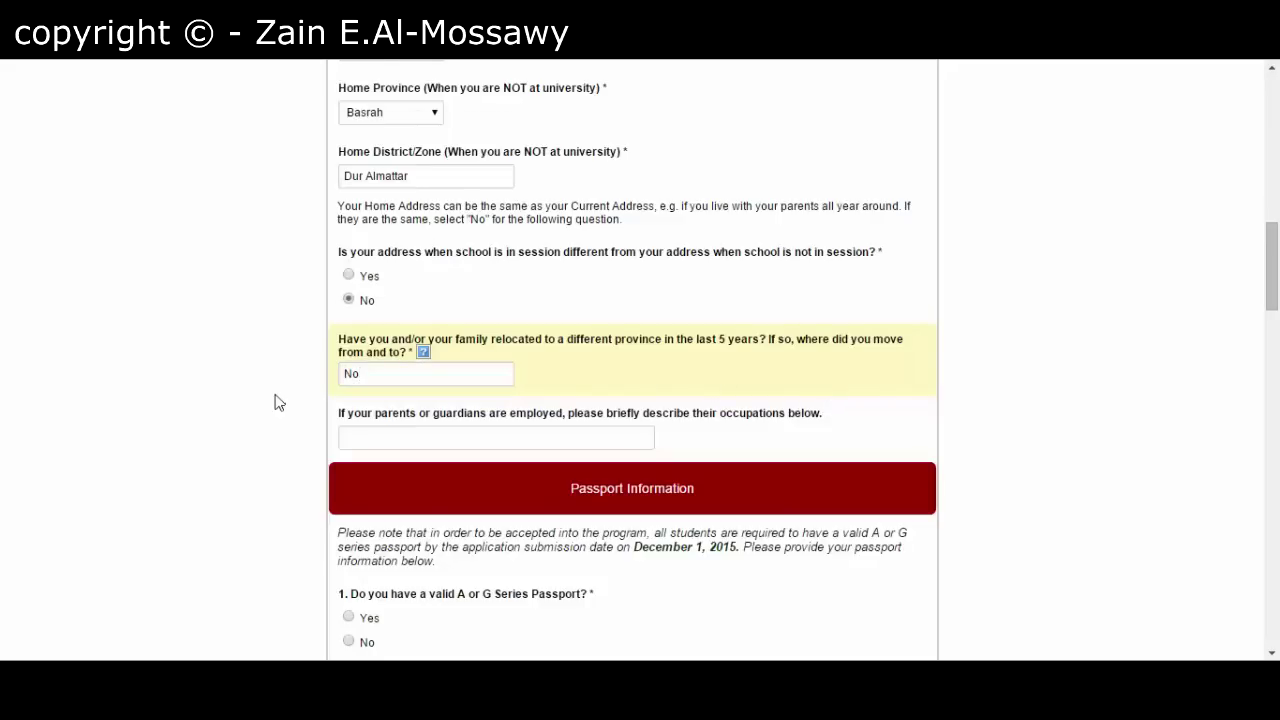
pyautogui.scroll(-1, 290, 405)
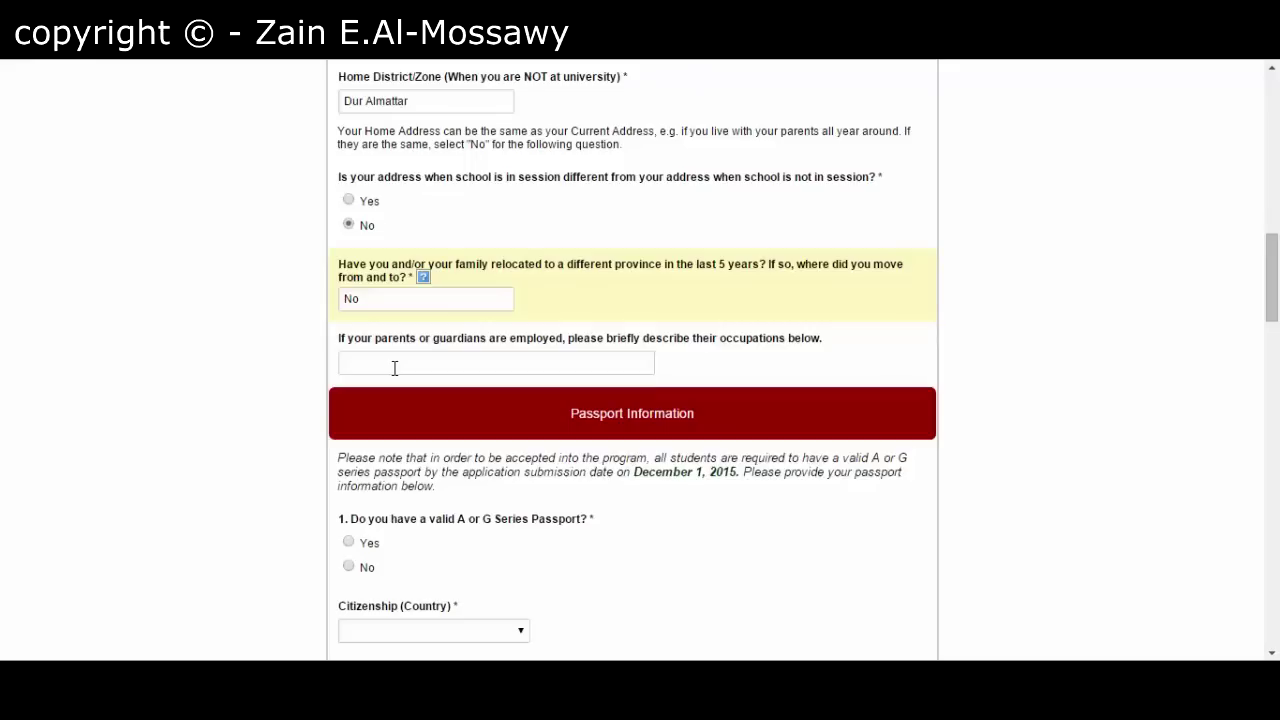
# - Enter 'Engineer , Teacher' as the parents' occupations and scroll to Passport Information
pyautogui.click(390, 368)
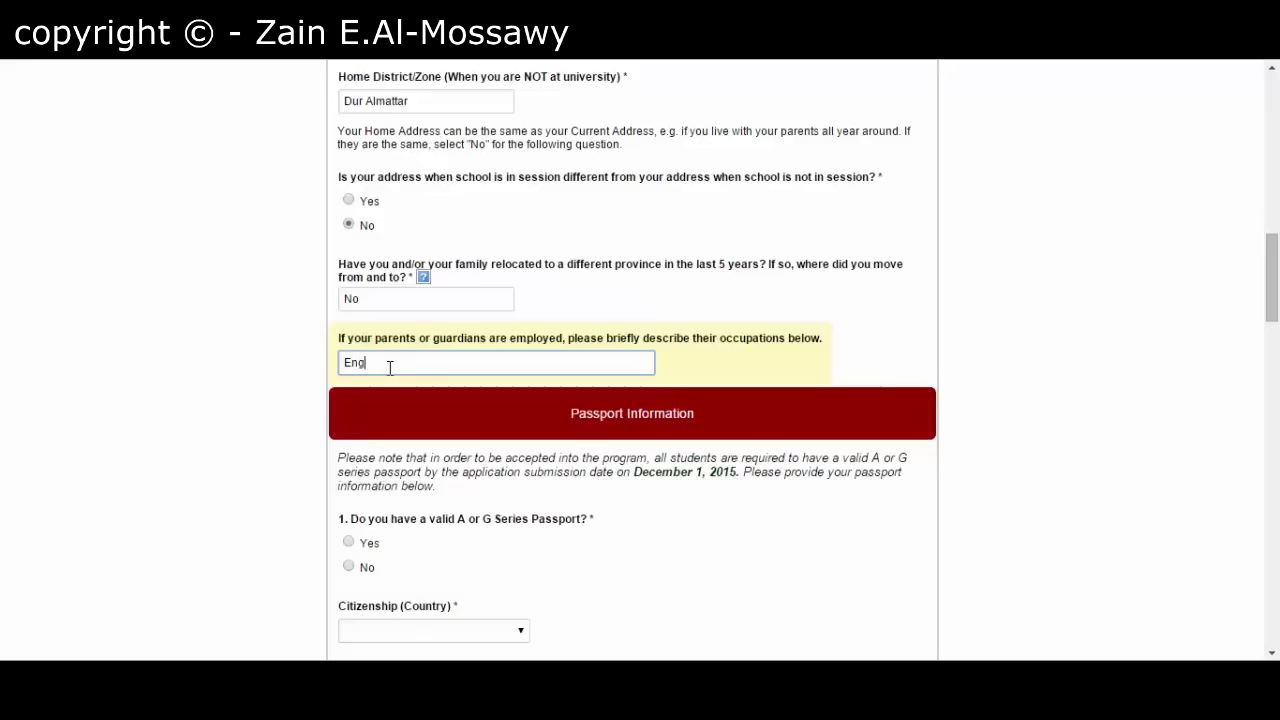
pyautogui.write('Engineer')
pyautogui.click(256, 472)
pyautogui.scroll(-3, 256, 472)
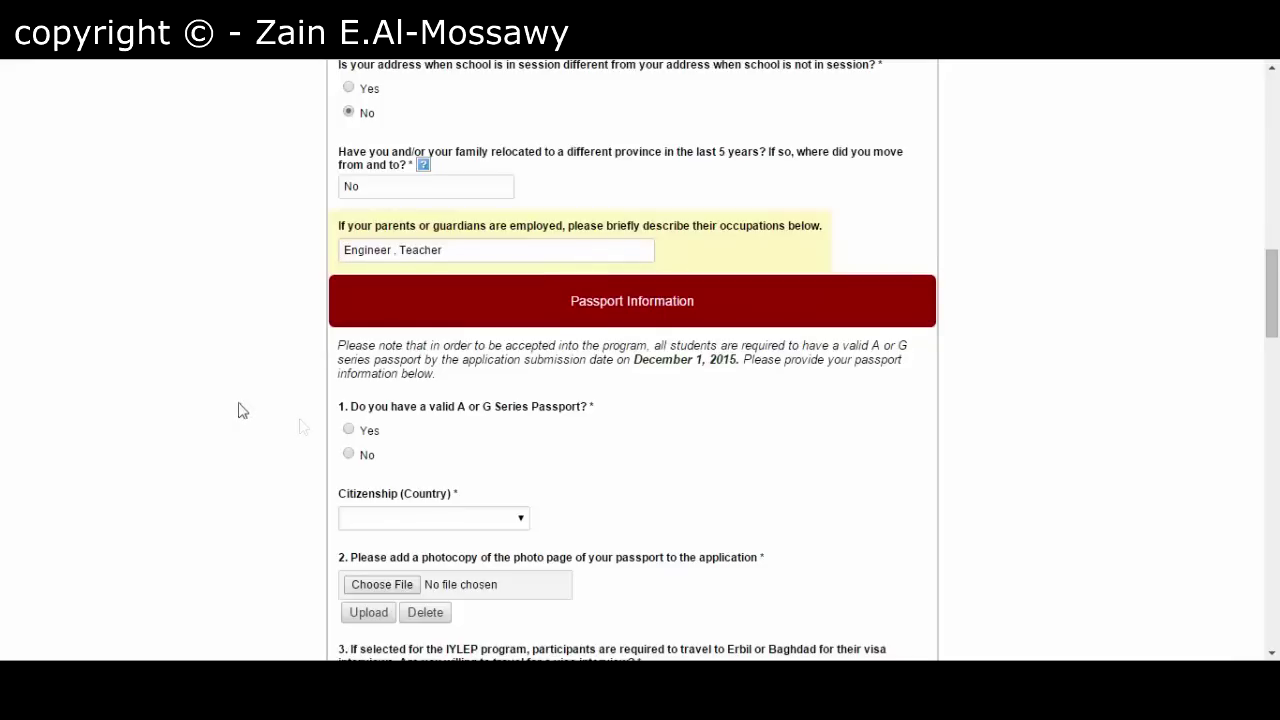
pyautogui.scroll(-1, 240, 410)
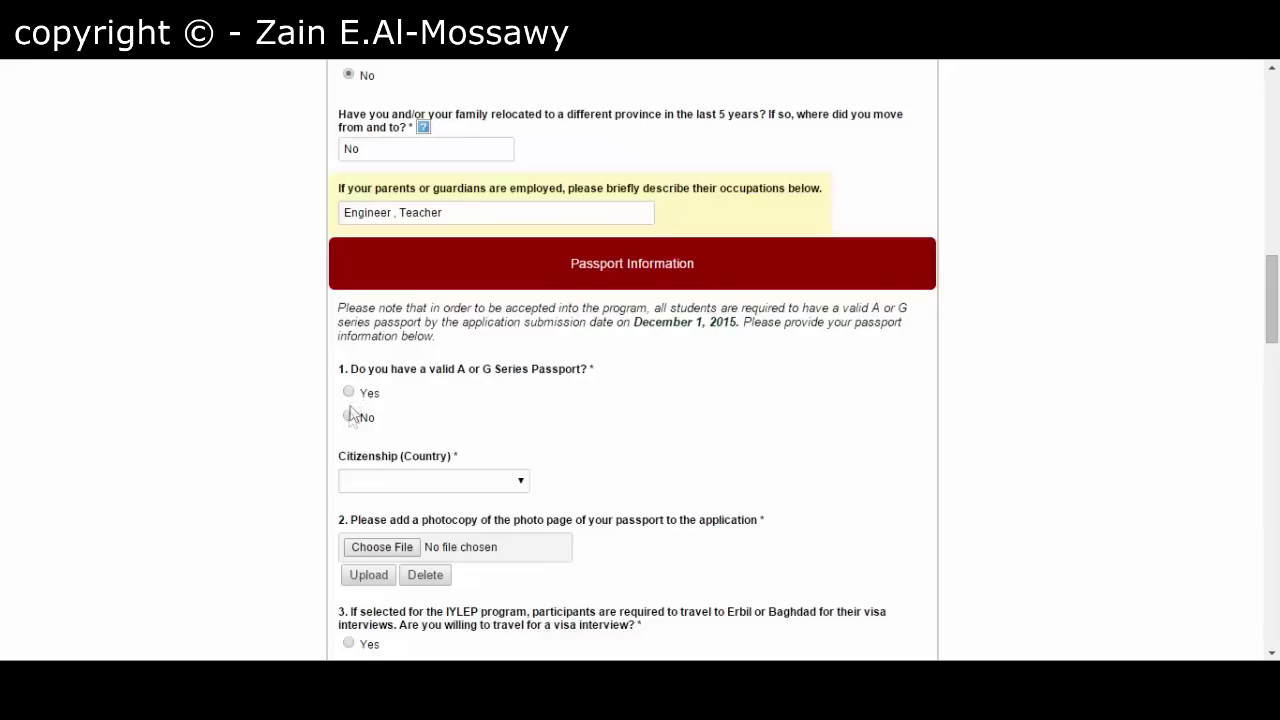
# - Answer Yes to holding a valid passport
pyautogui.click(348, 392)
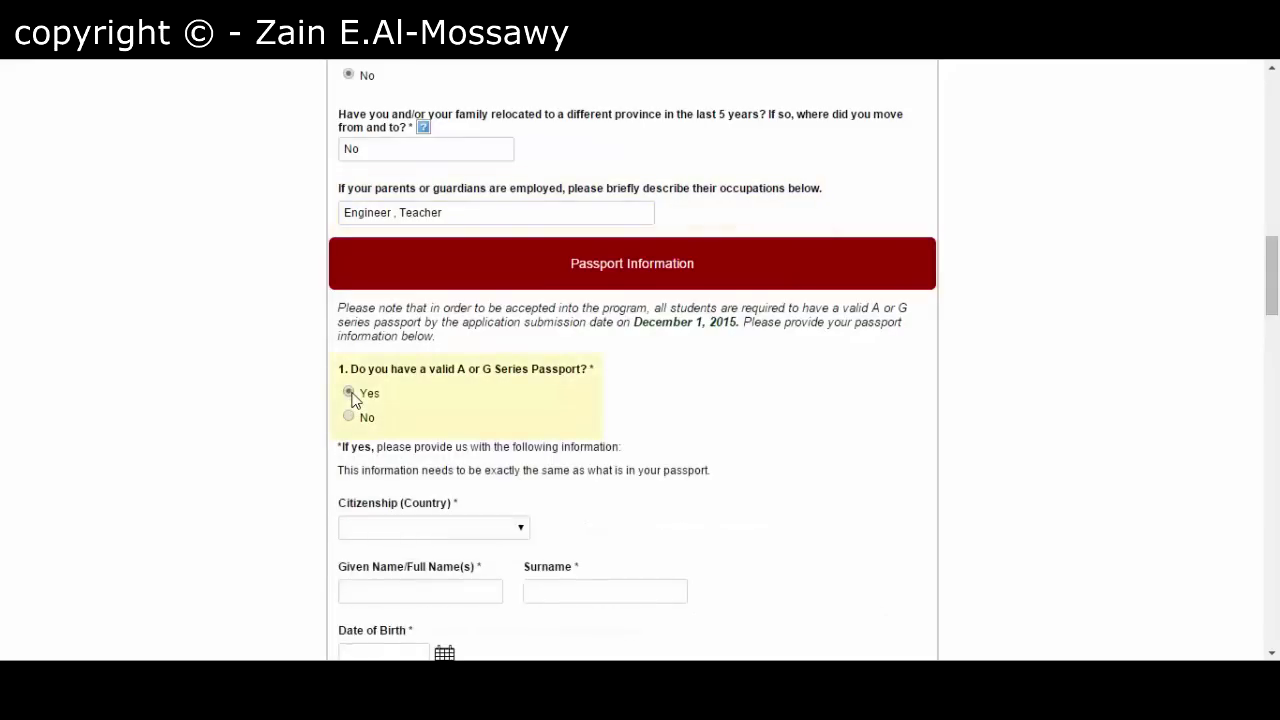
pyautogui.scroll(-1, 293, 432)
pyautogui.scroll(-3, 300, 440)
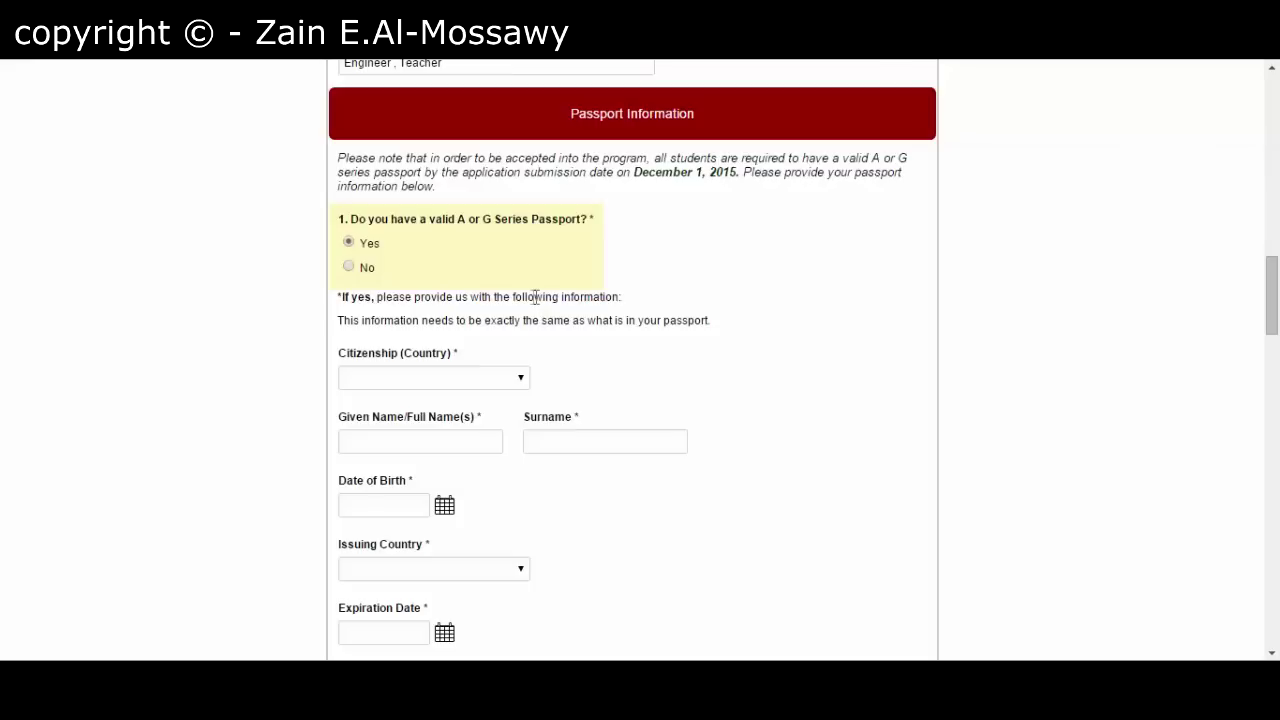
pyautogui.click(356, 268)
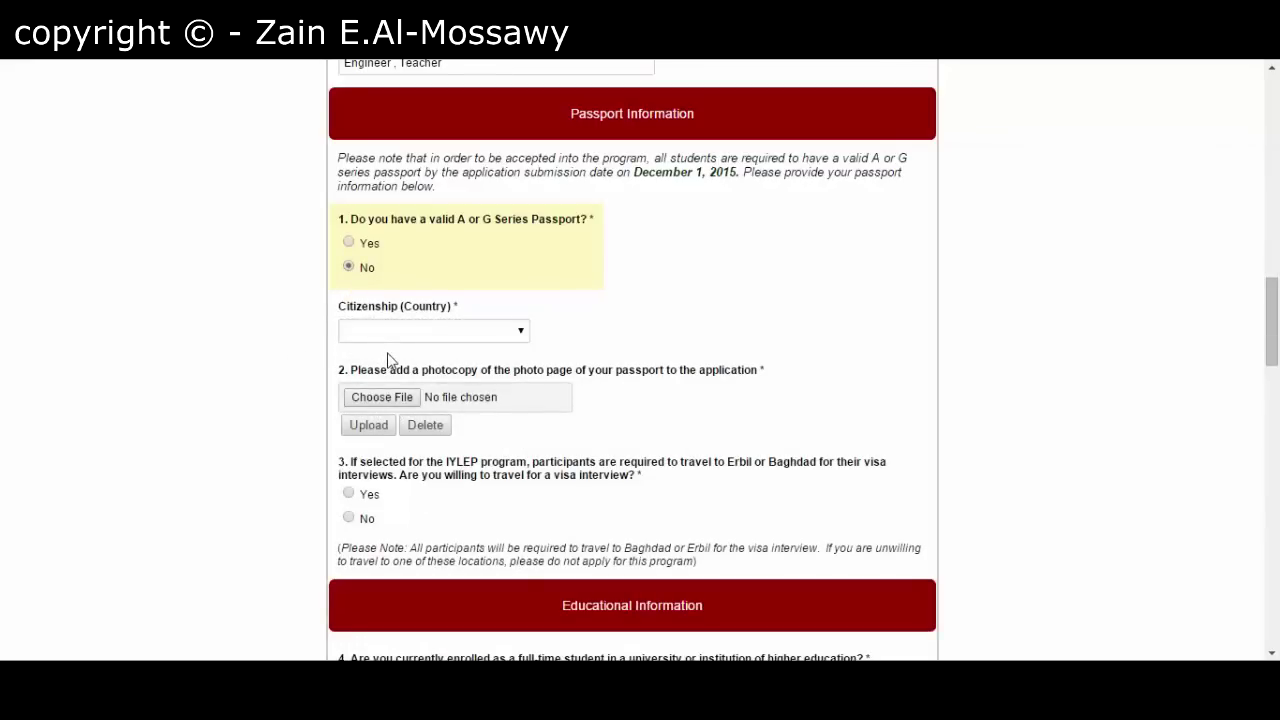
pyautogui.click(348, 244)
pyautogui.scroll(-1, 300, 300)
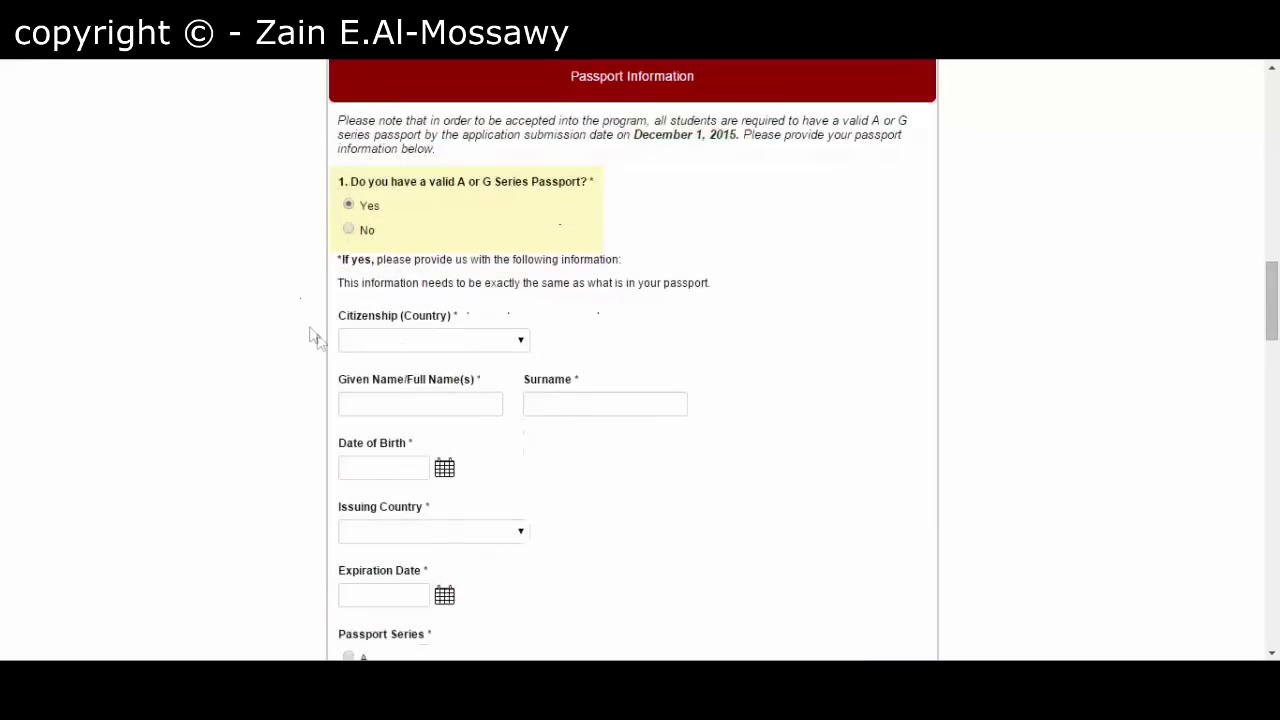
# - Select Iraq as the citizenship country
pyautogui.click(421, 304)
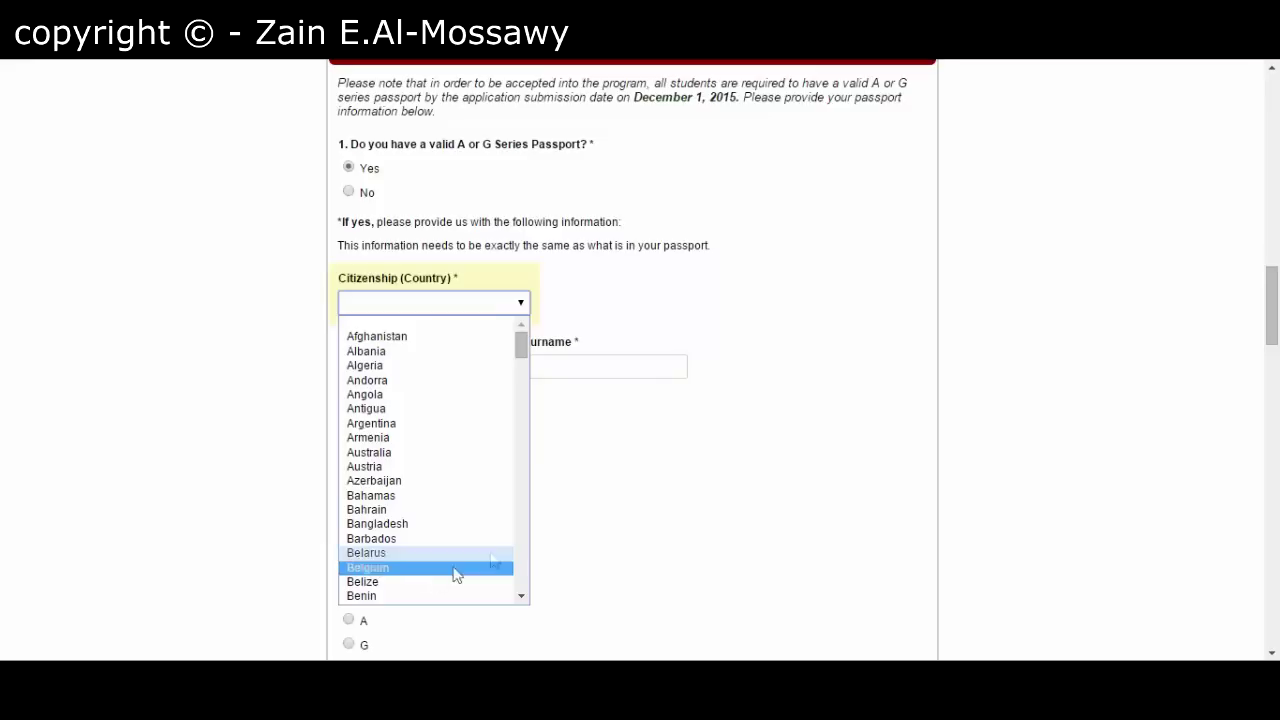
pyautogui.scroll(-20, 524, 567)
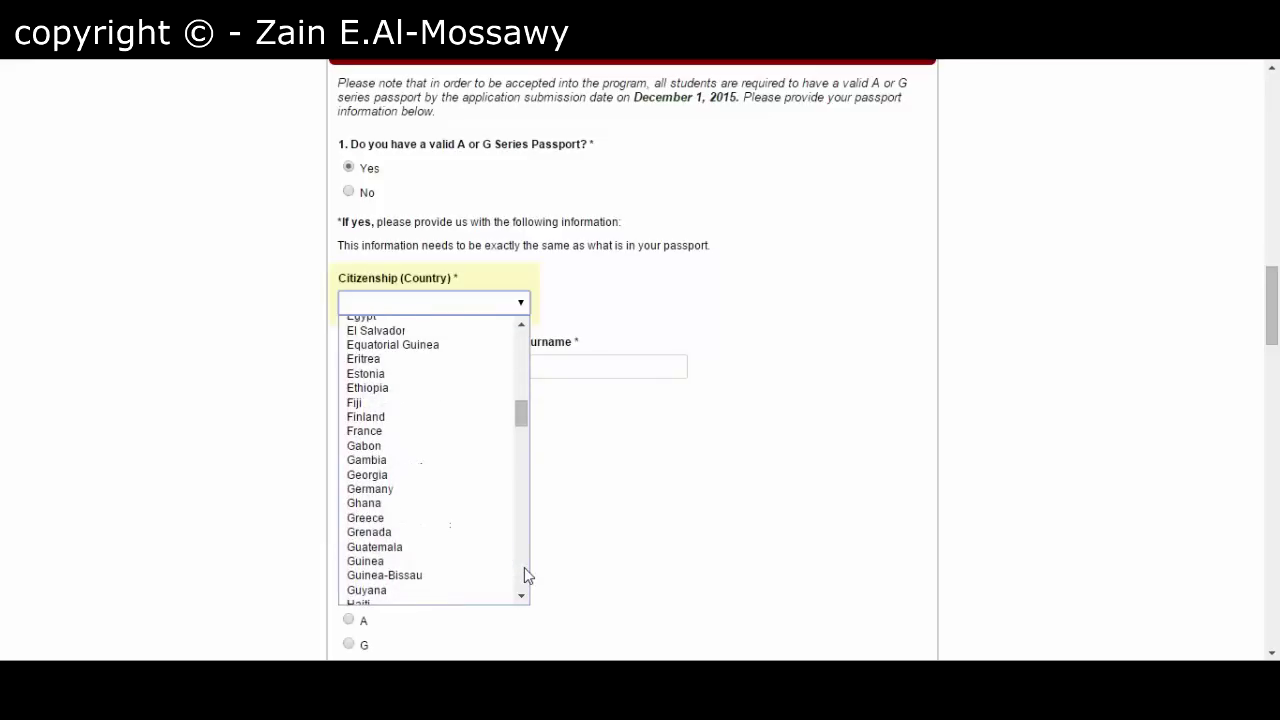
pyautogui.scroll(-5, 527, 575)
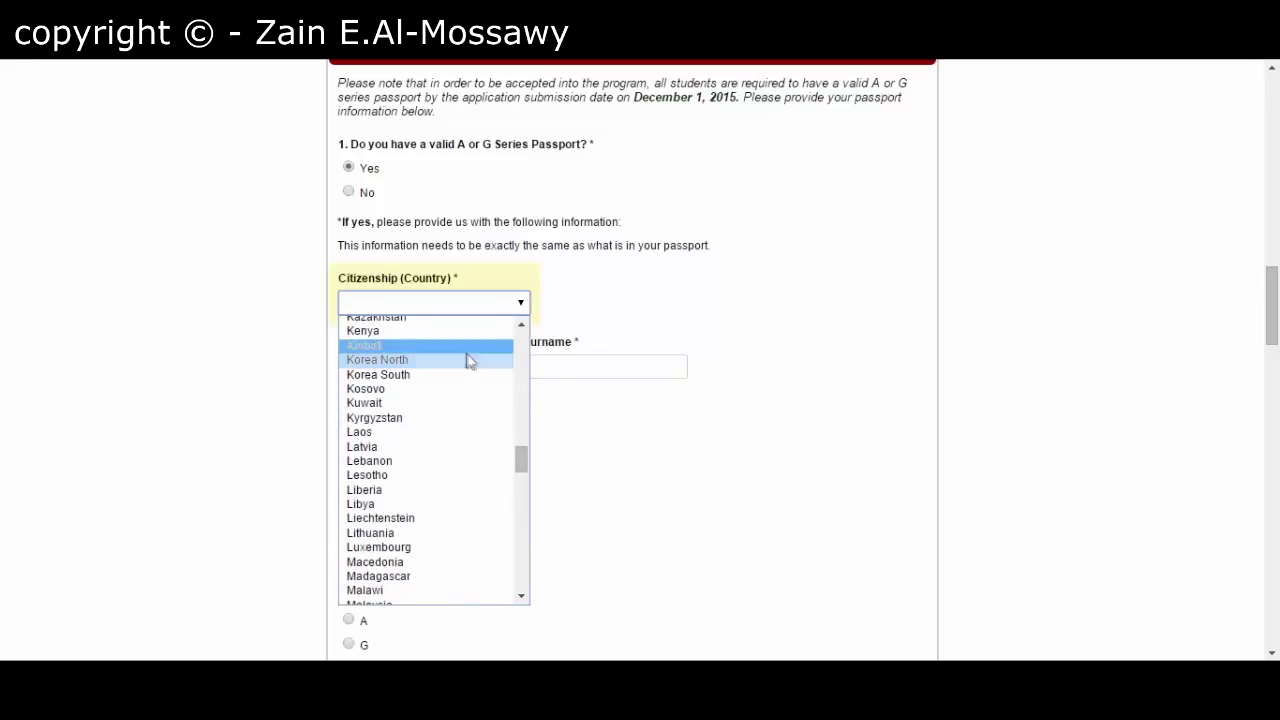
pyautogui.scroll(5, 523, 359)
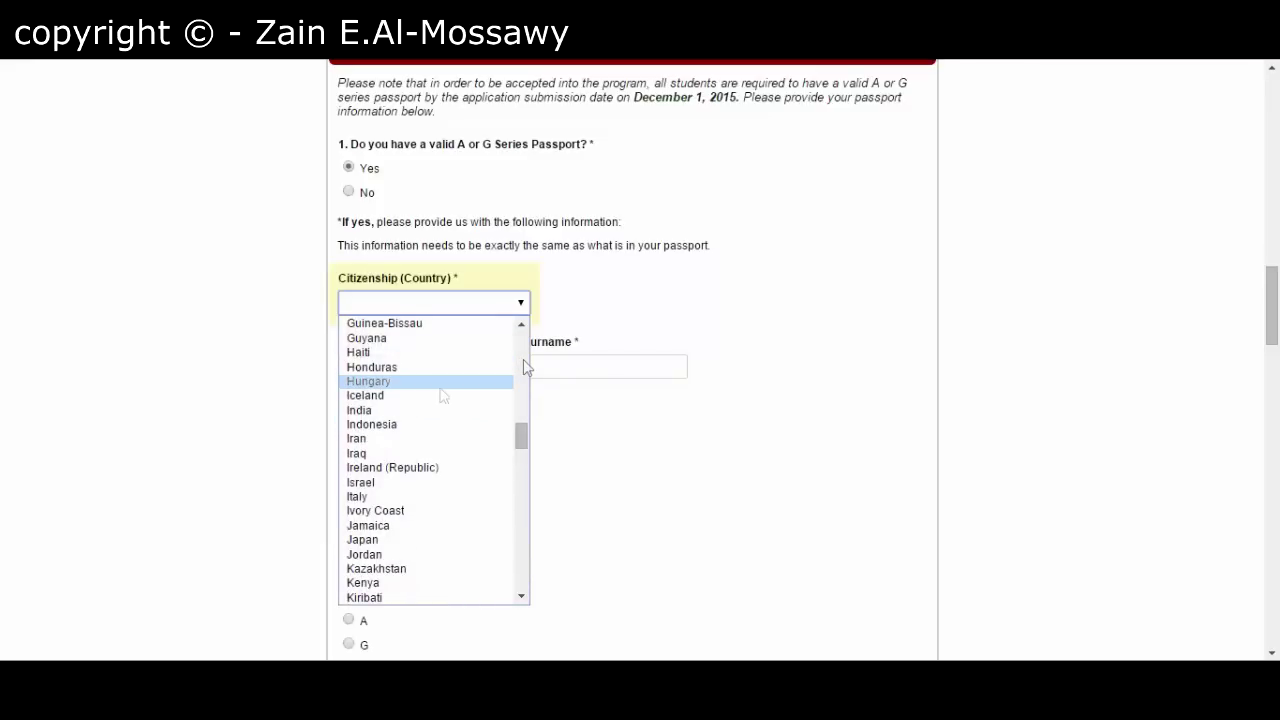
pyautogui.click(429, 453)
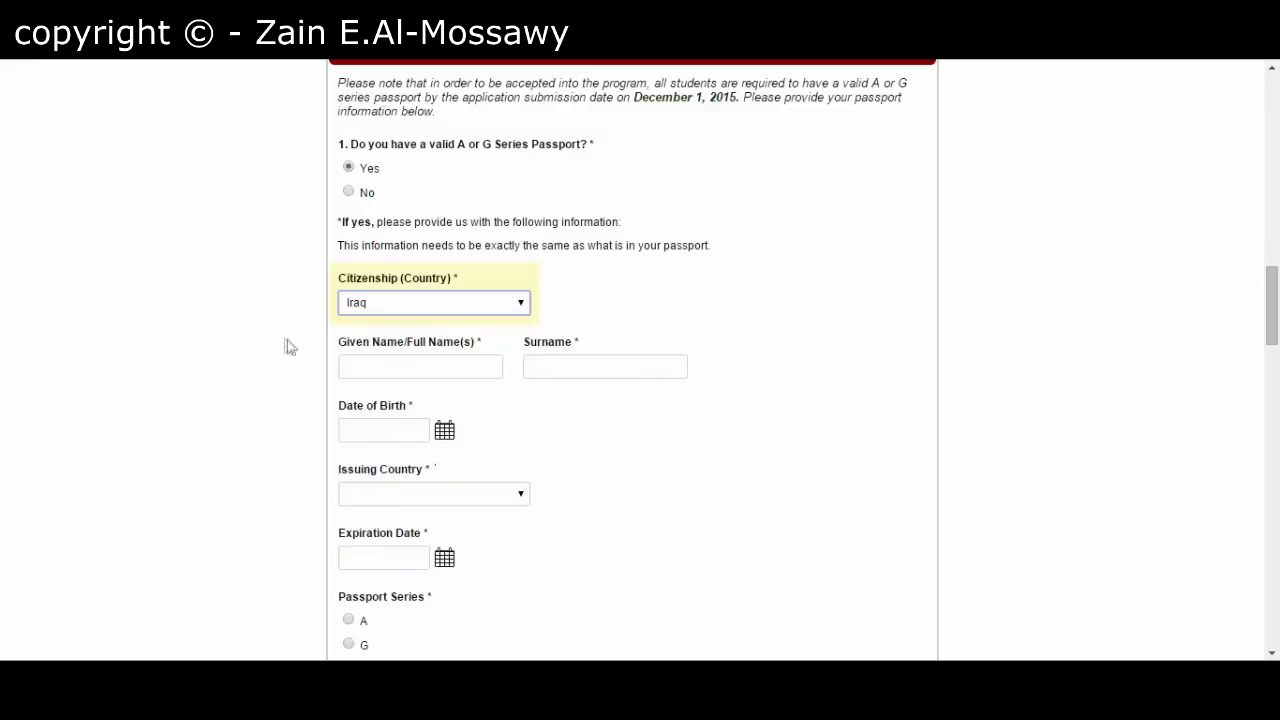
pyautogui.click(360, 364)
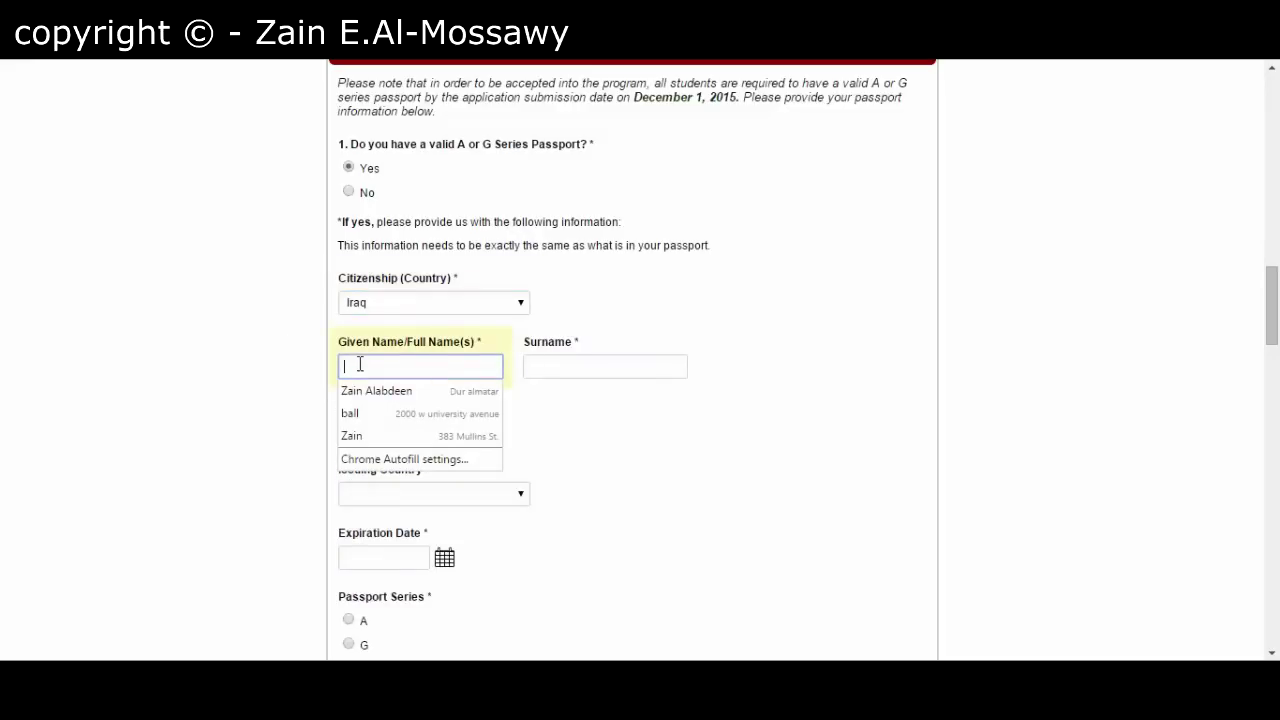
pyautogui.click(368, 391)
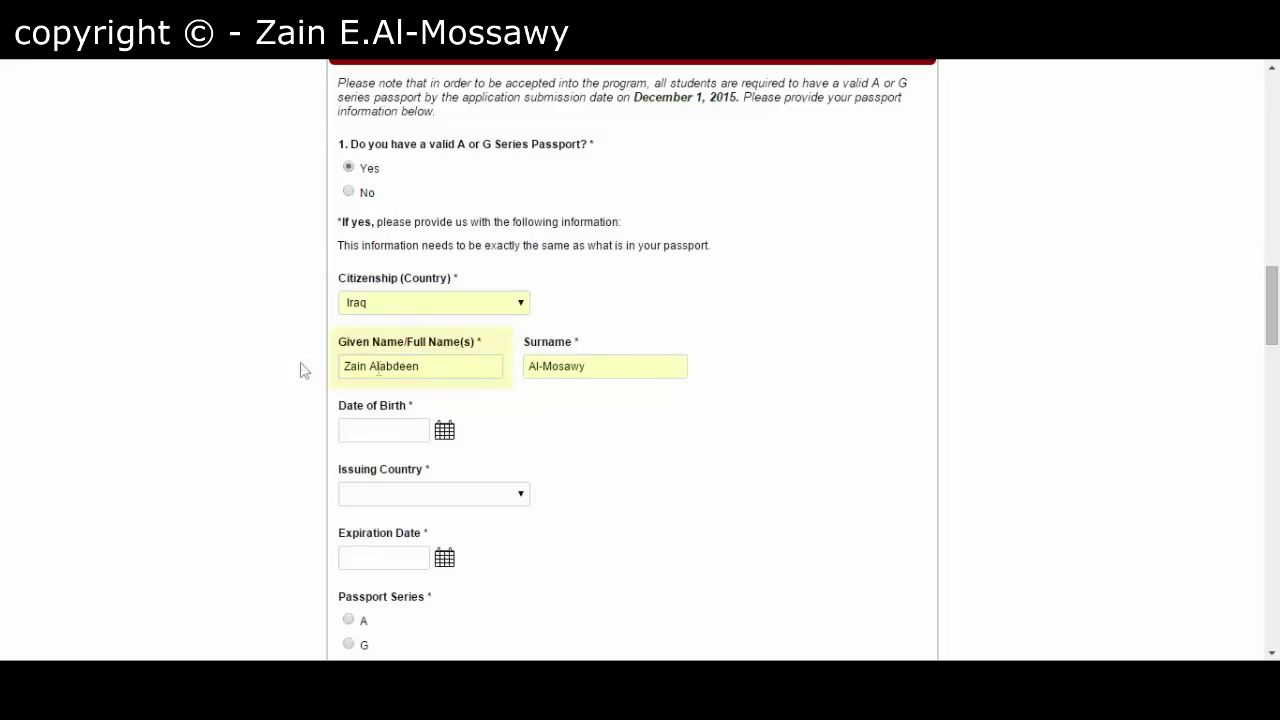
pyautogui.scroll(-1, 306, 400)
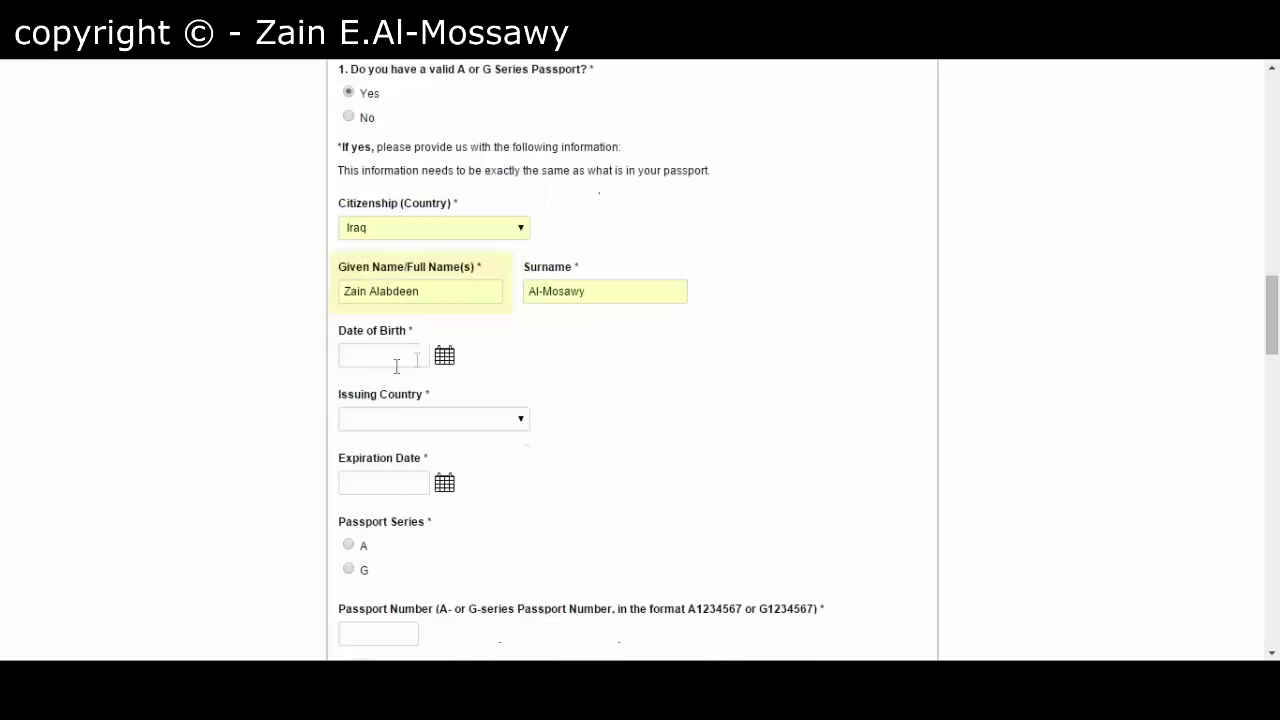
pyautogui.click(446, 362)
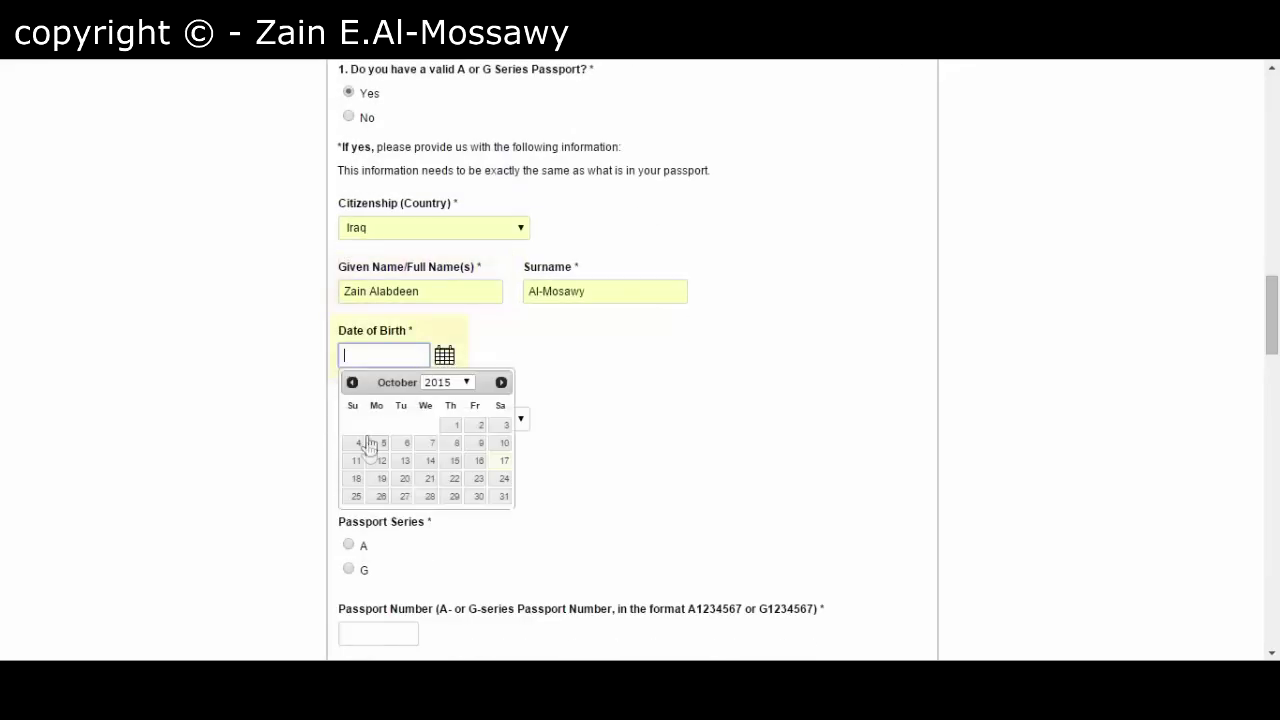
pyautogui.click(396, 461)
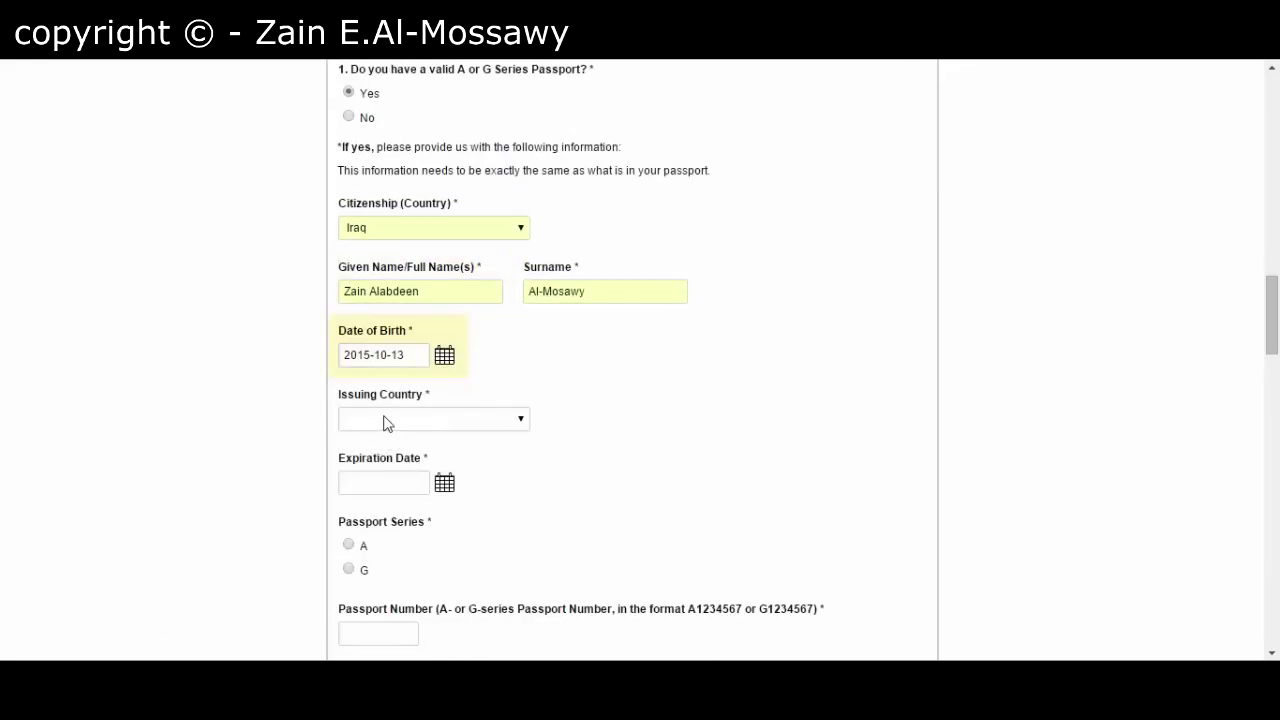
# - Select Iraq as the passport issuing country
pyautogui.click(386, 423)
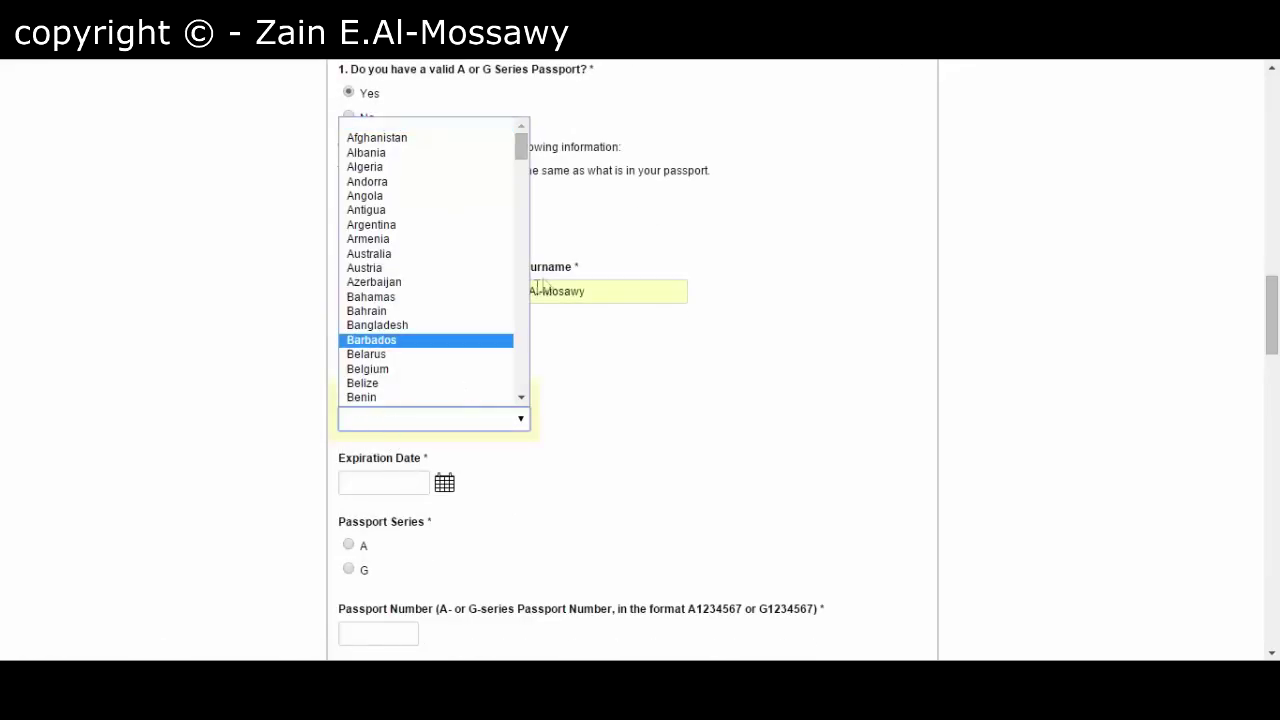
pyautogui.scroll(-20, 519, 341)
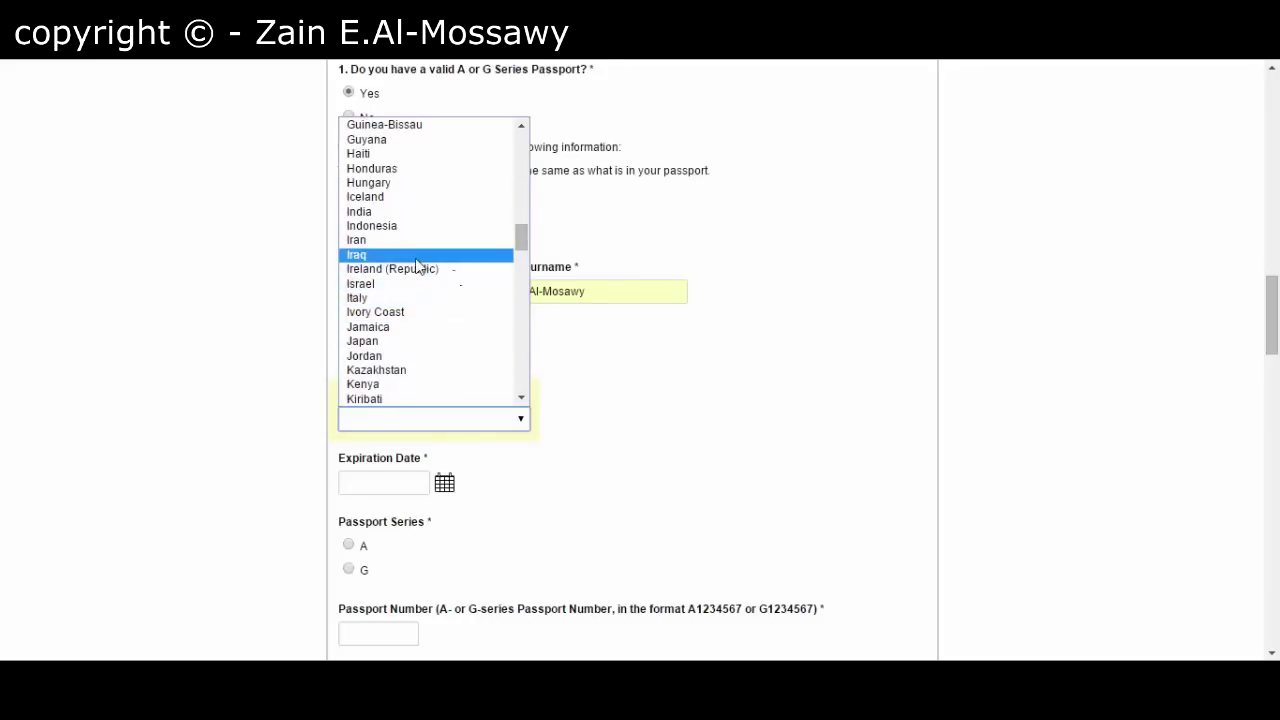
pyautogui.click(423, 256)
pyautogui.scroll(-2, 383, 417)
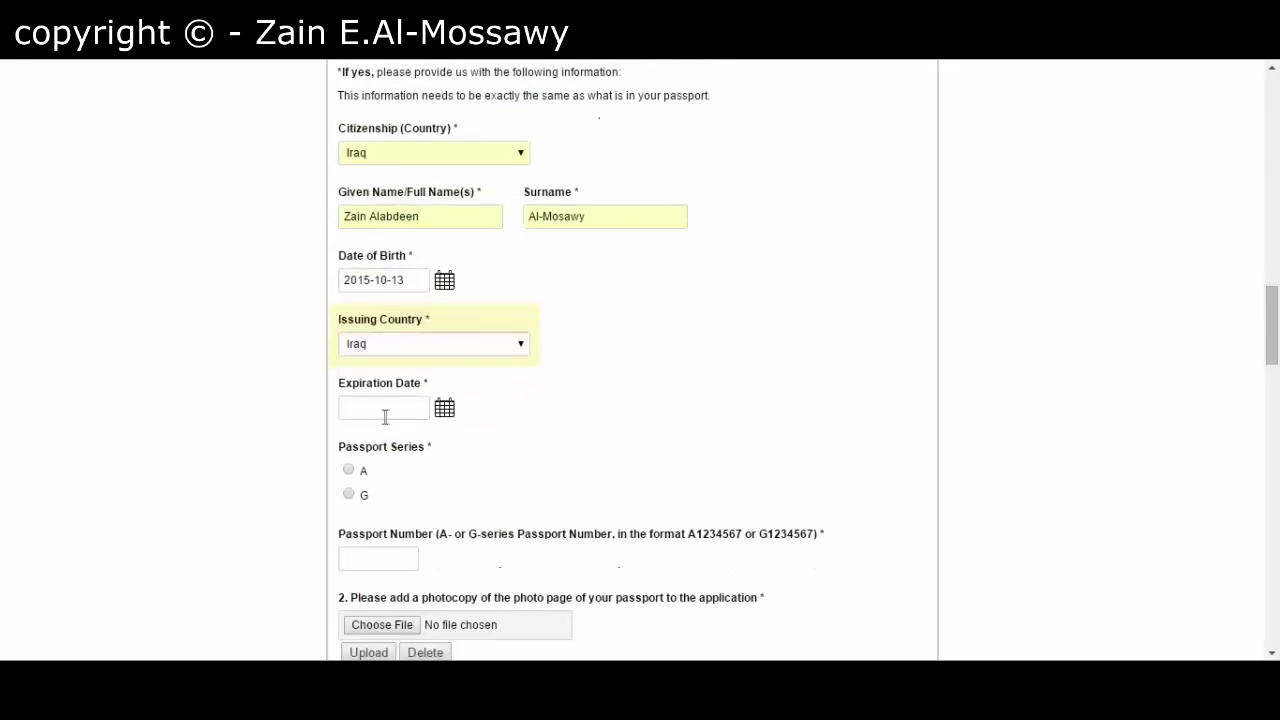
# - Set the passport expiration date to 2019-10-07 using the calendar
pyautogui.click(368, 338)
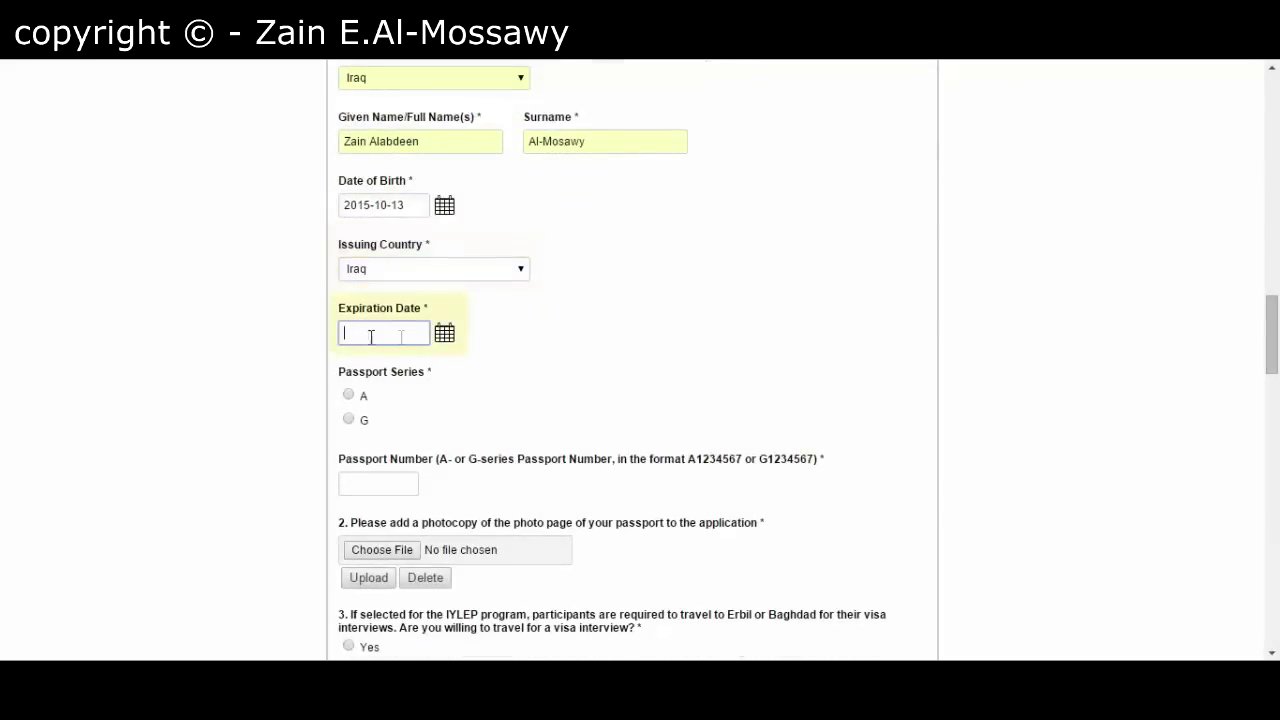
pyautogui.click(442, 340)
pyautogui.click(440, 360)
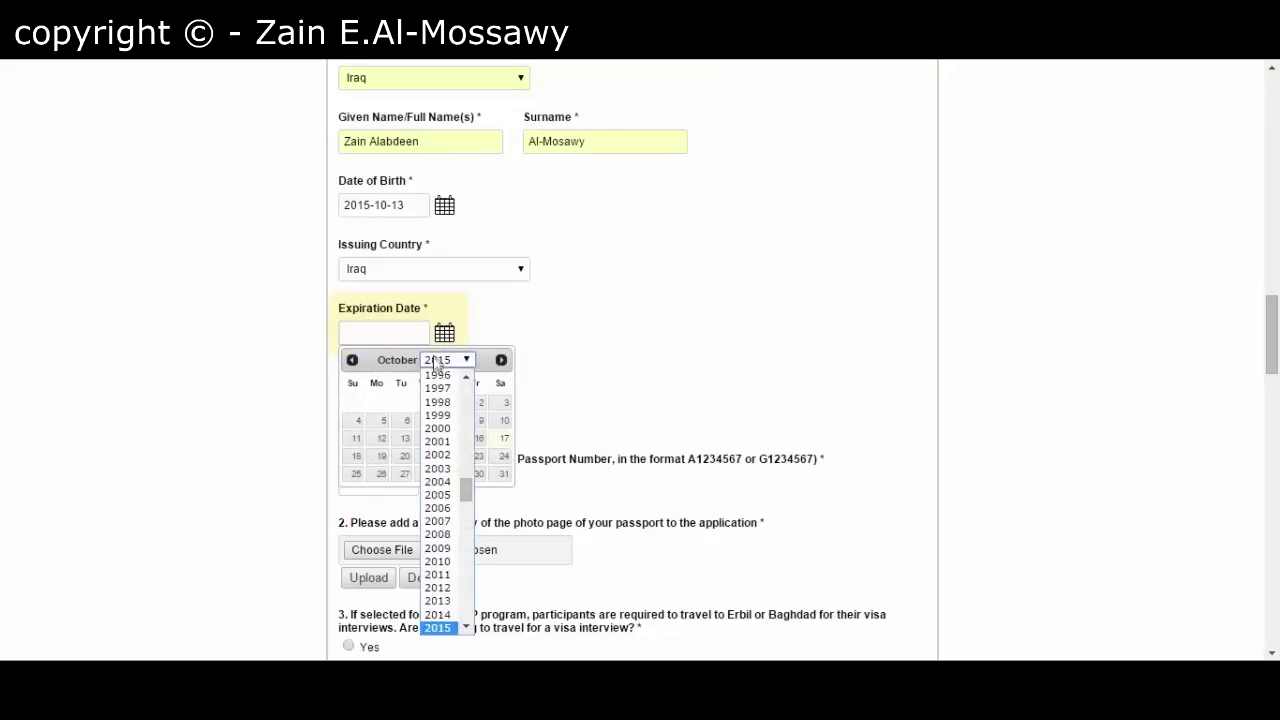
pyautogui.scroll(-8, 464, 606)
pyautogui.scroll(8, 468, 406)
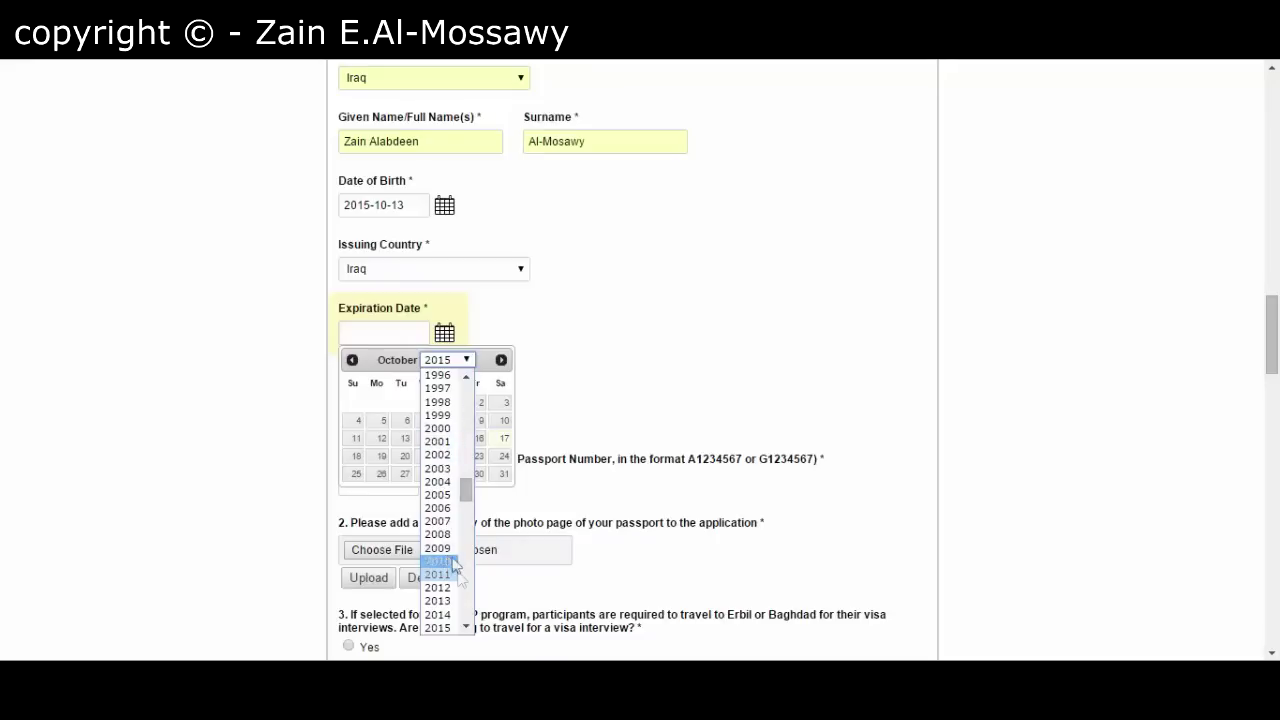
pyautogui.scroll(-5, 463, 583)
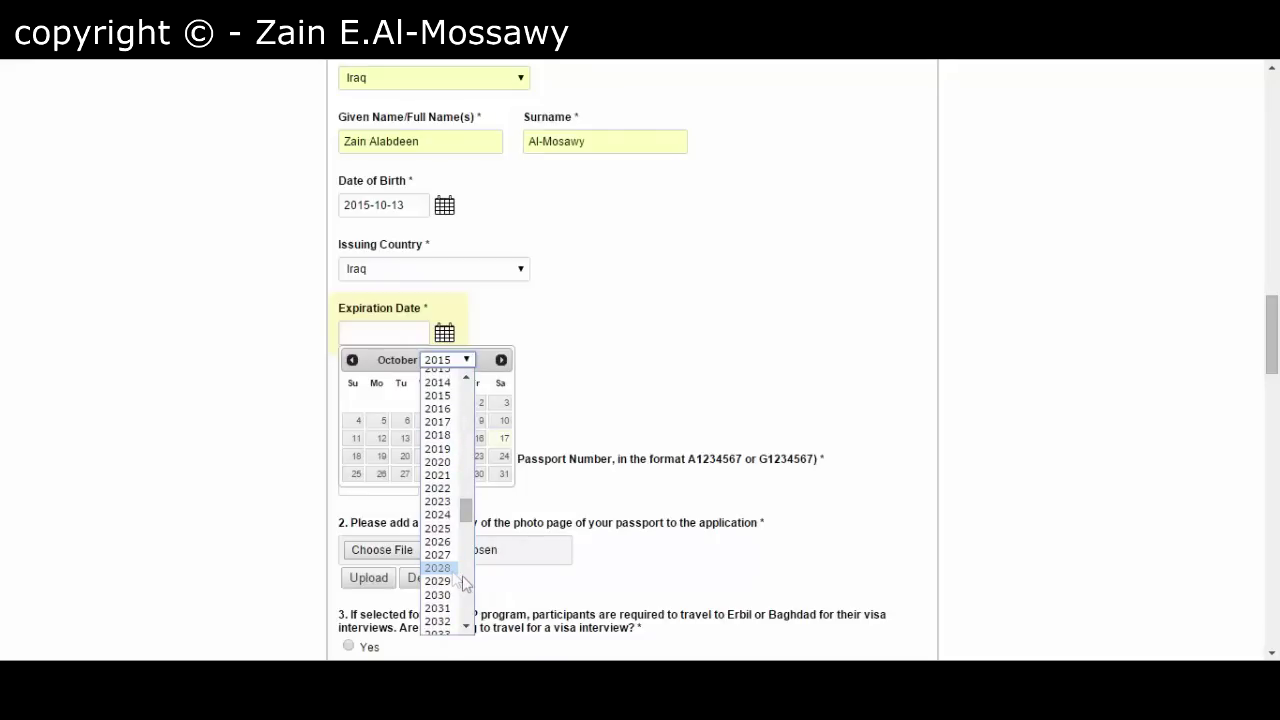
pyautogui.click(437, 449)
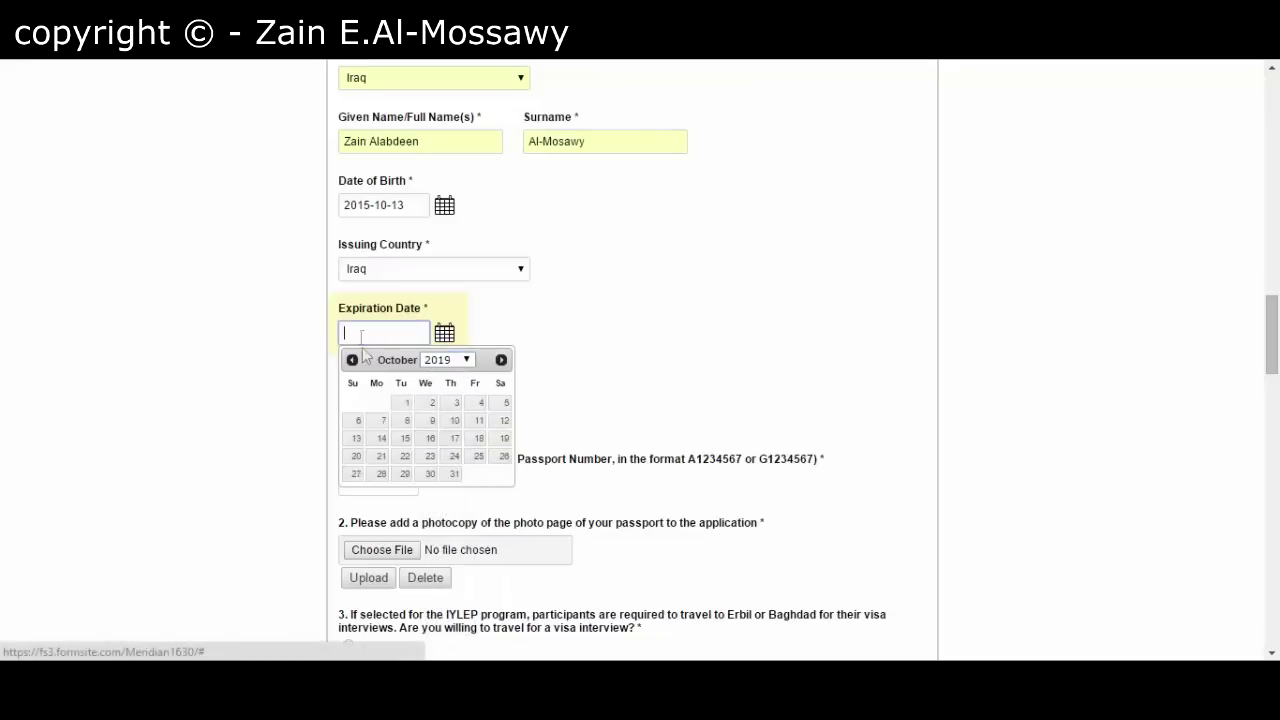
pyautogui.click(383, 420)
# - Mark the passport as series G and begin entering the passport number
pyautogui.scroll(-1, 427, 392)
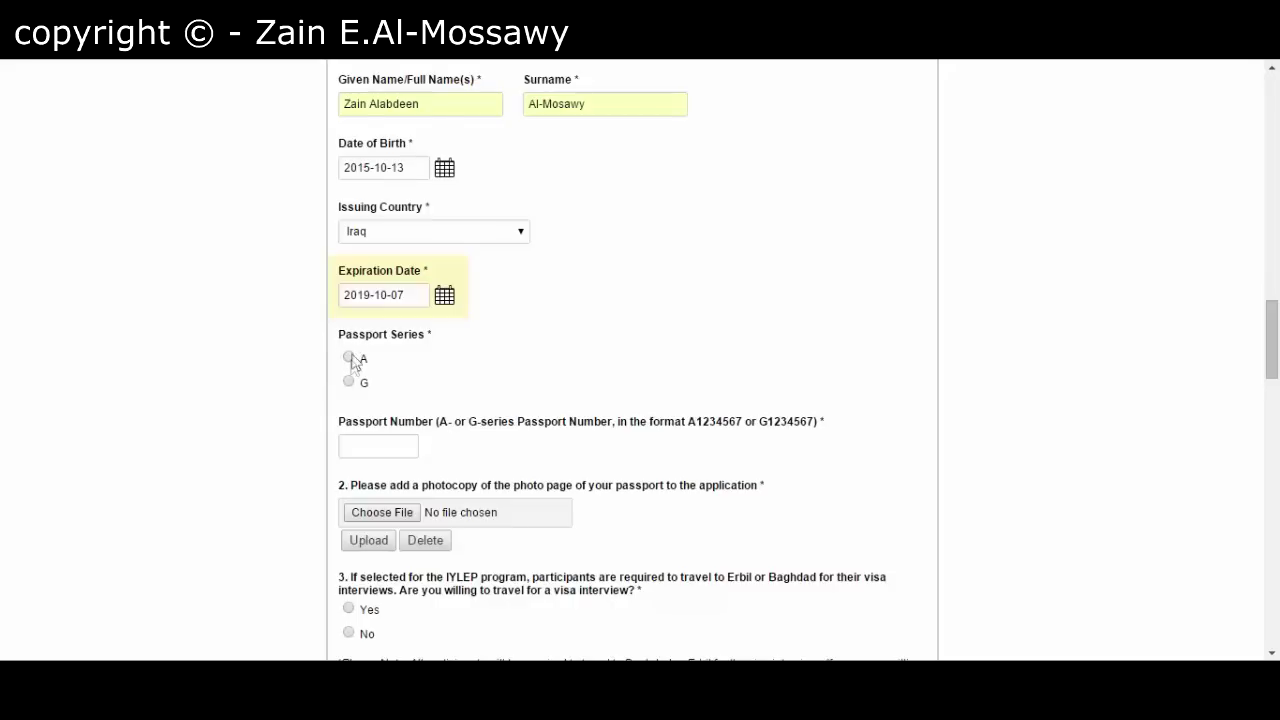
pyautogui.click(348, 382)
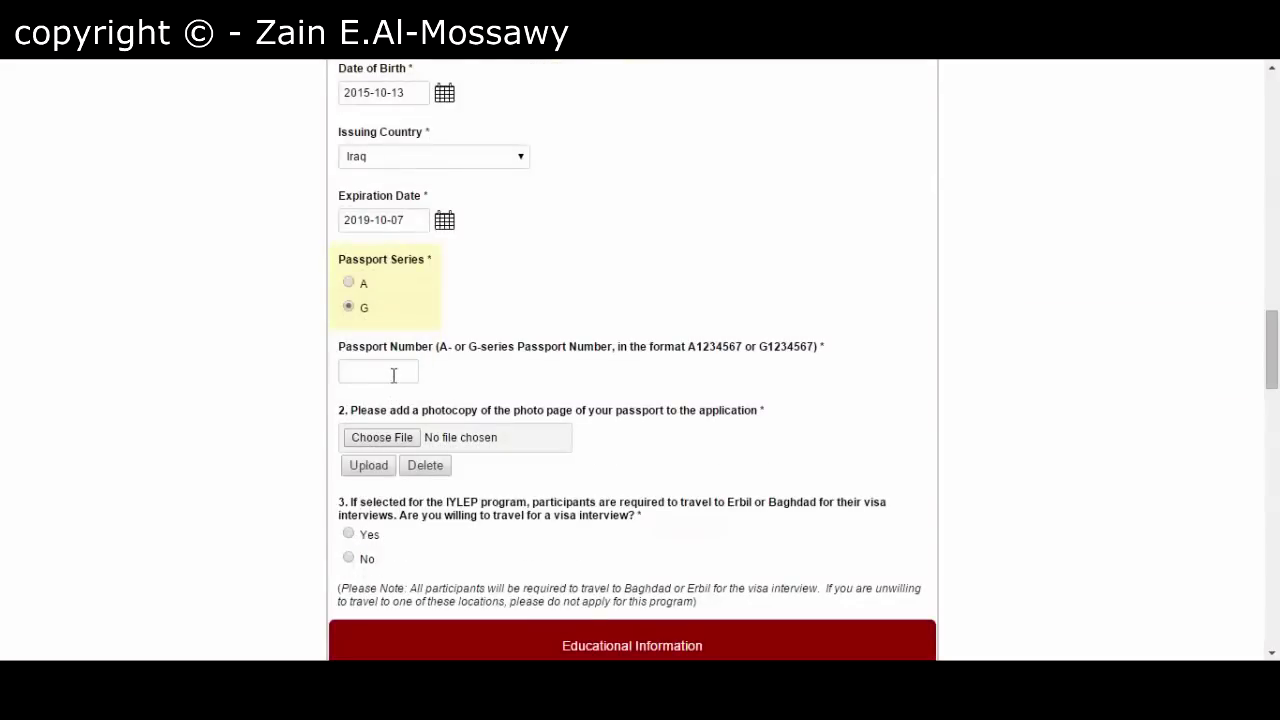
pyautogui.click(393, 372)
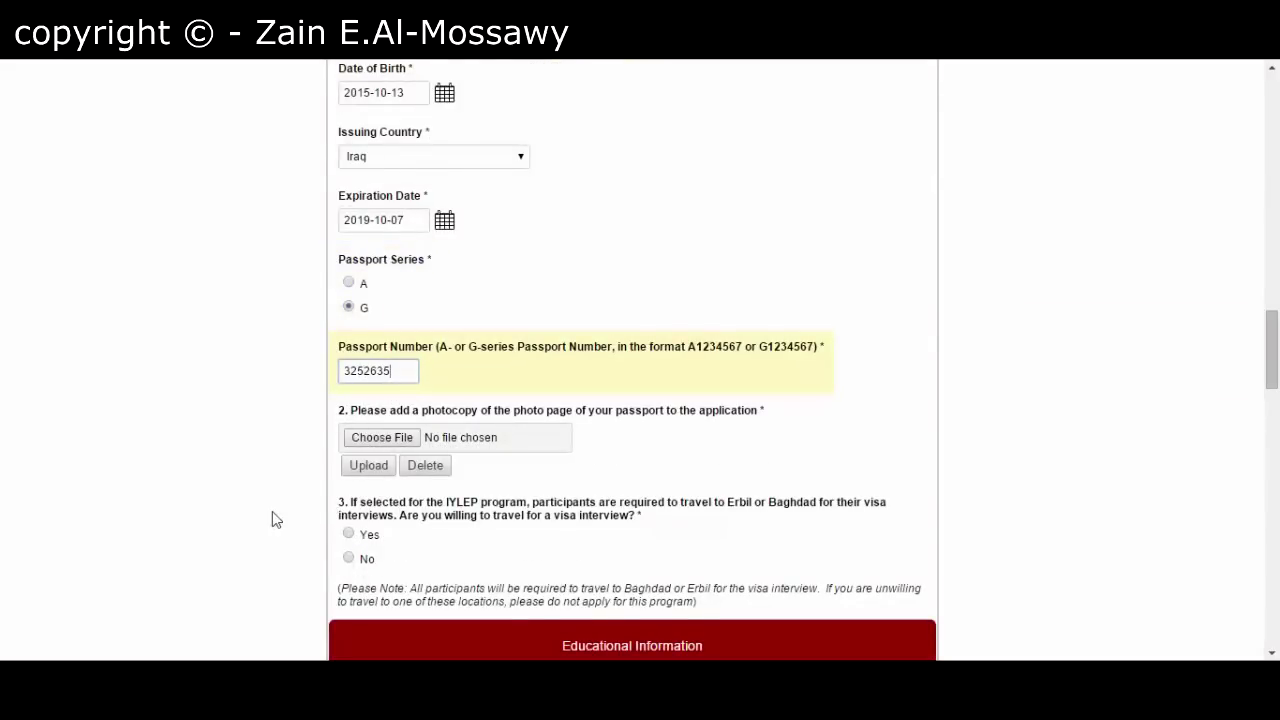
# - Upload Screenshot_45.png as the passport photo-page copy
pyautogui.click(401, 438)
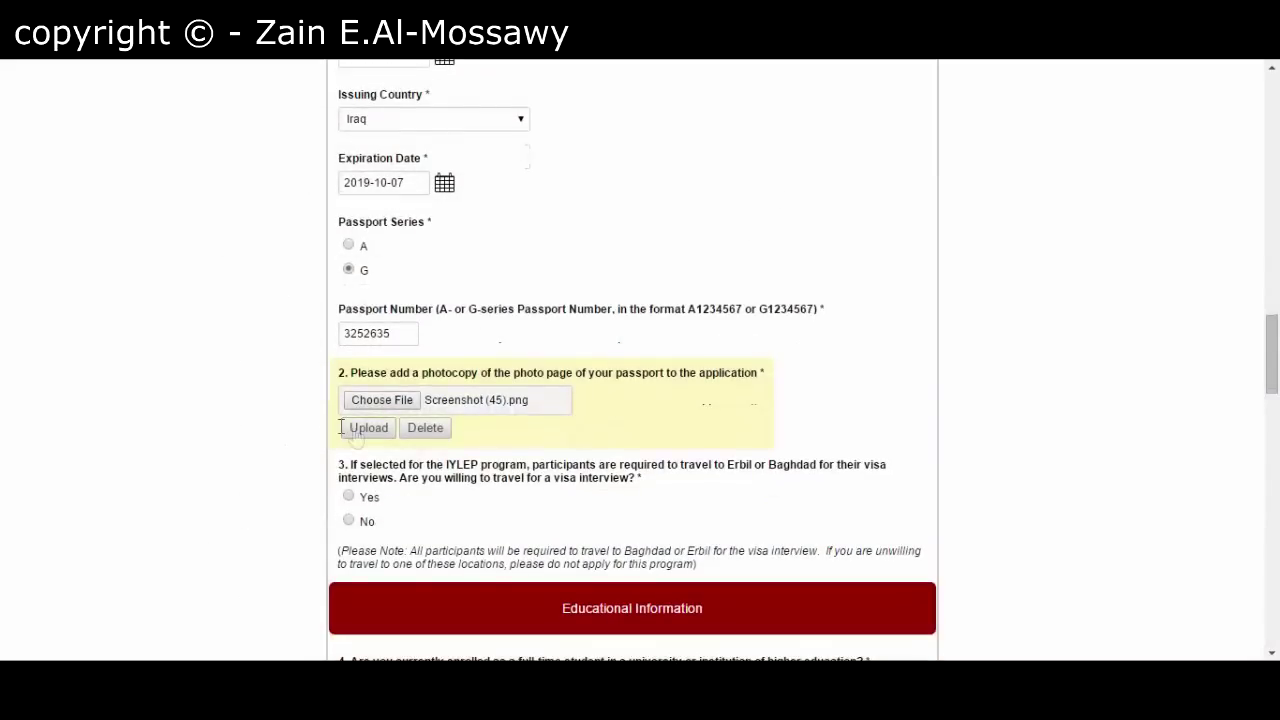
pyautogui.click(362, 430)
pyautogui.scroll(-2, 280, 443)
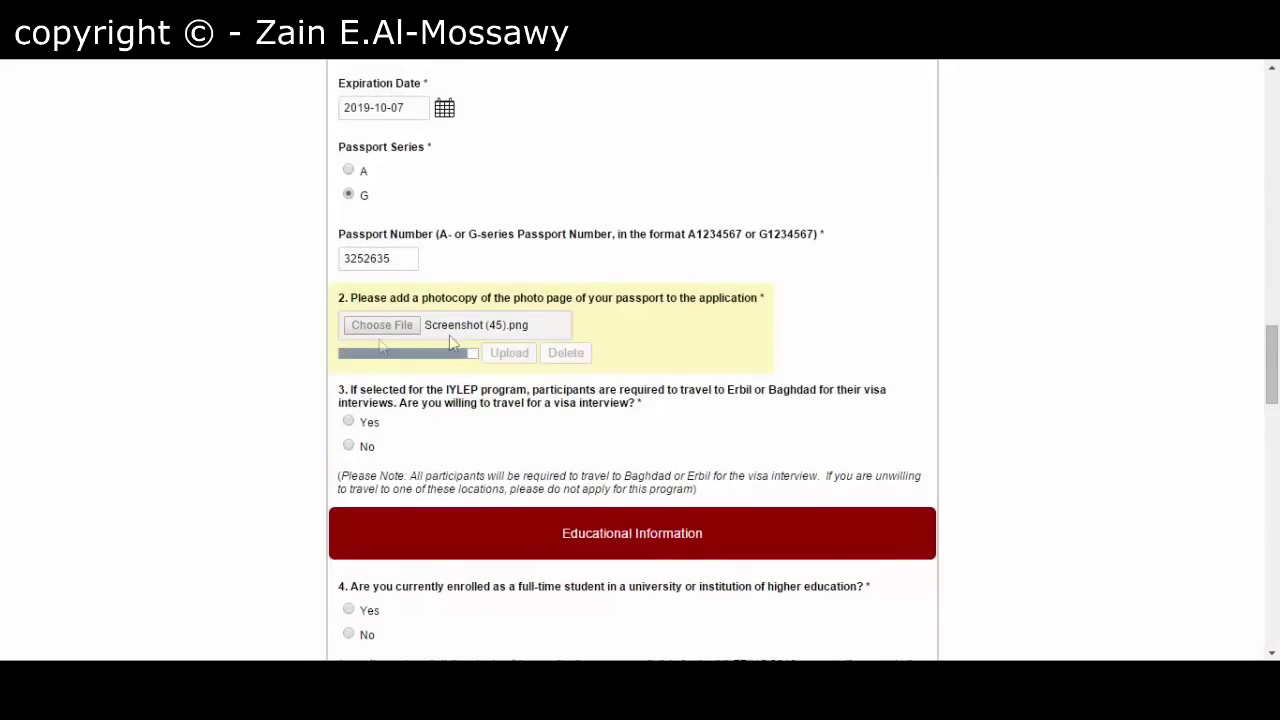
pyautogui.scroll(-1, 280, 410)
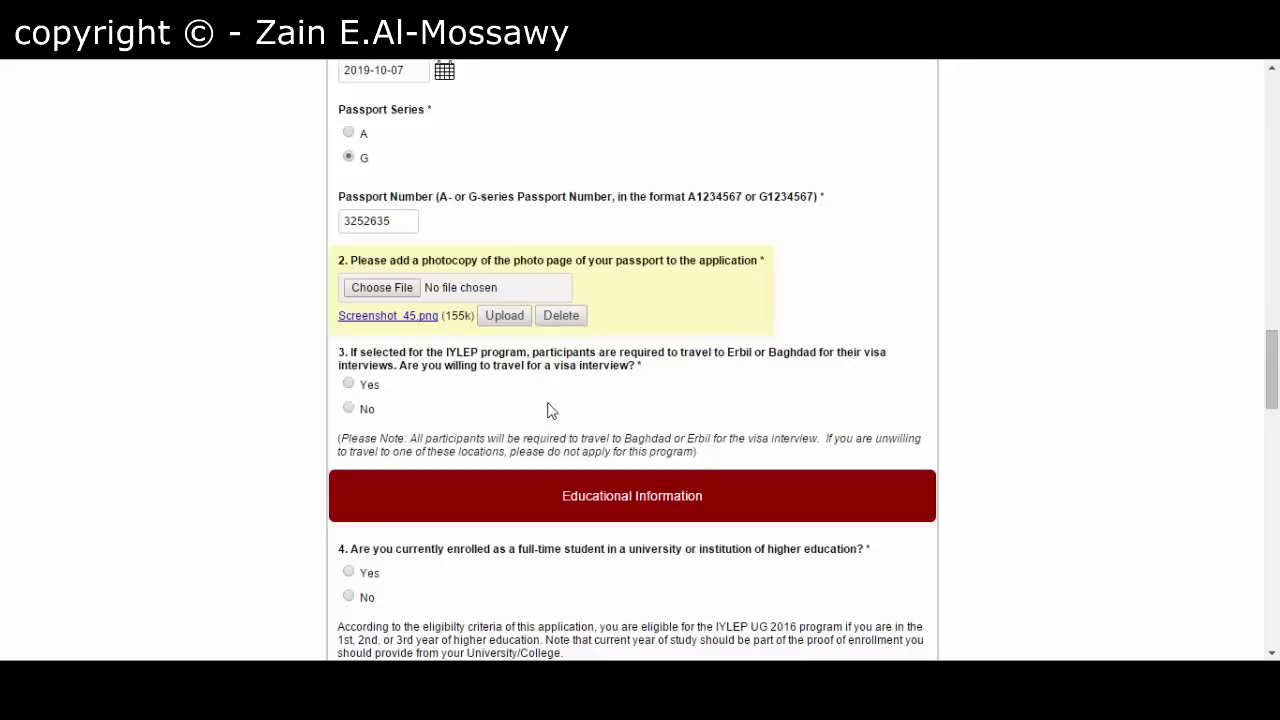
# - Answer Yes to travelling for the visa interview and to being a full-time student
pyautogui.click(349, 385)
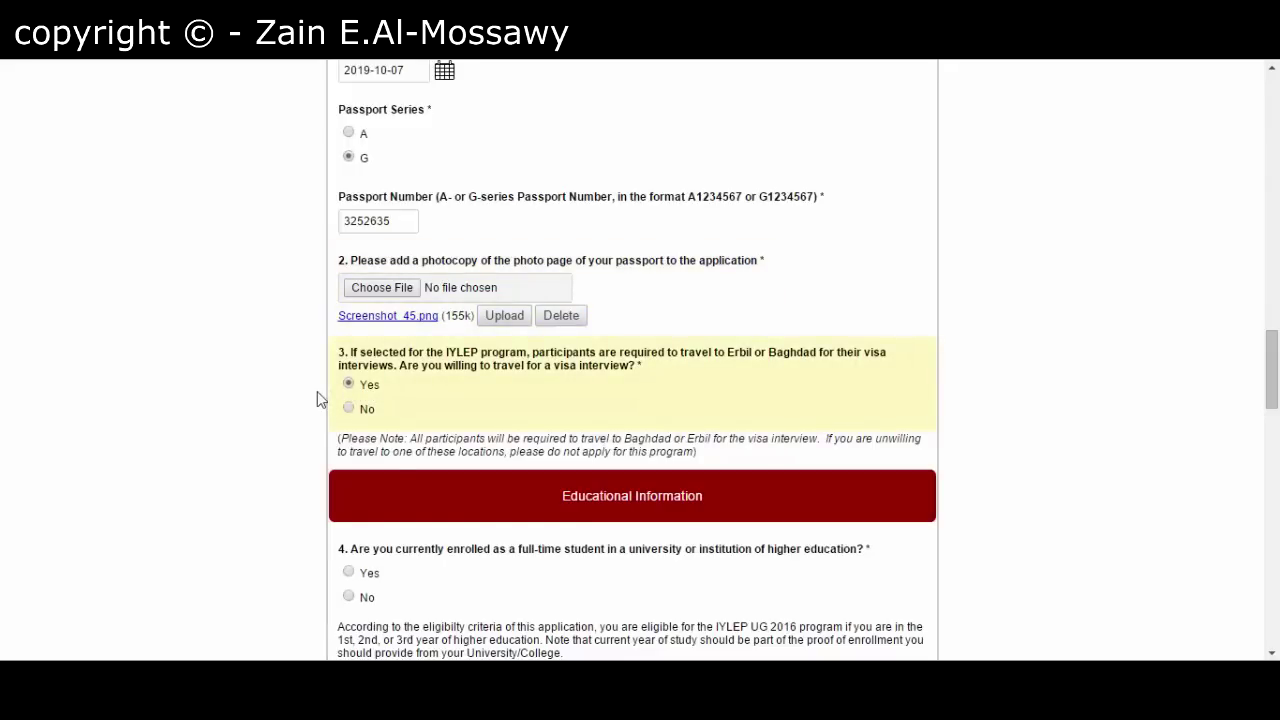
pyautogui.scroll(-3, 310, 405)
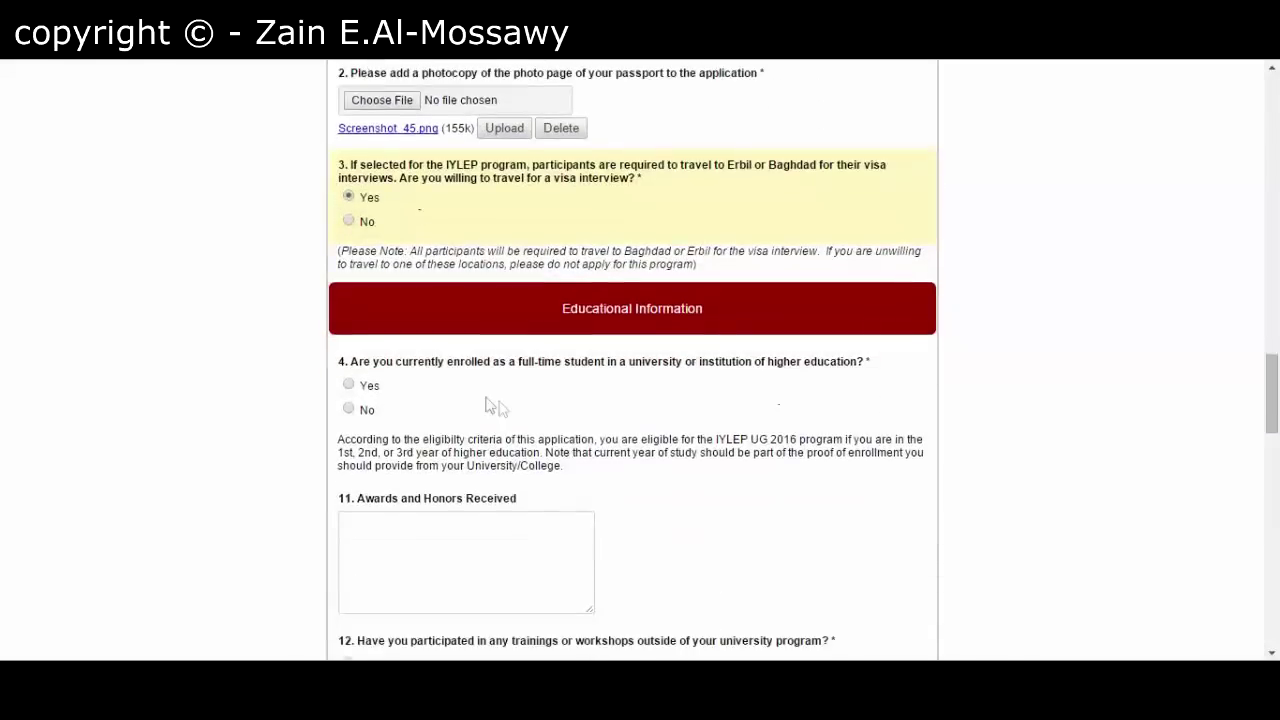
pyautogui.scroll(-1, 500, 408)
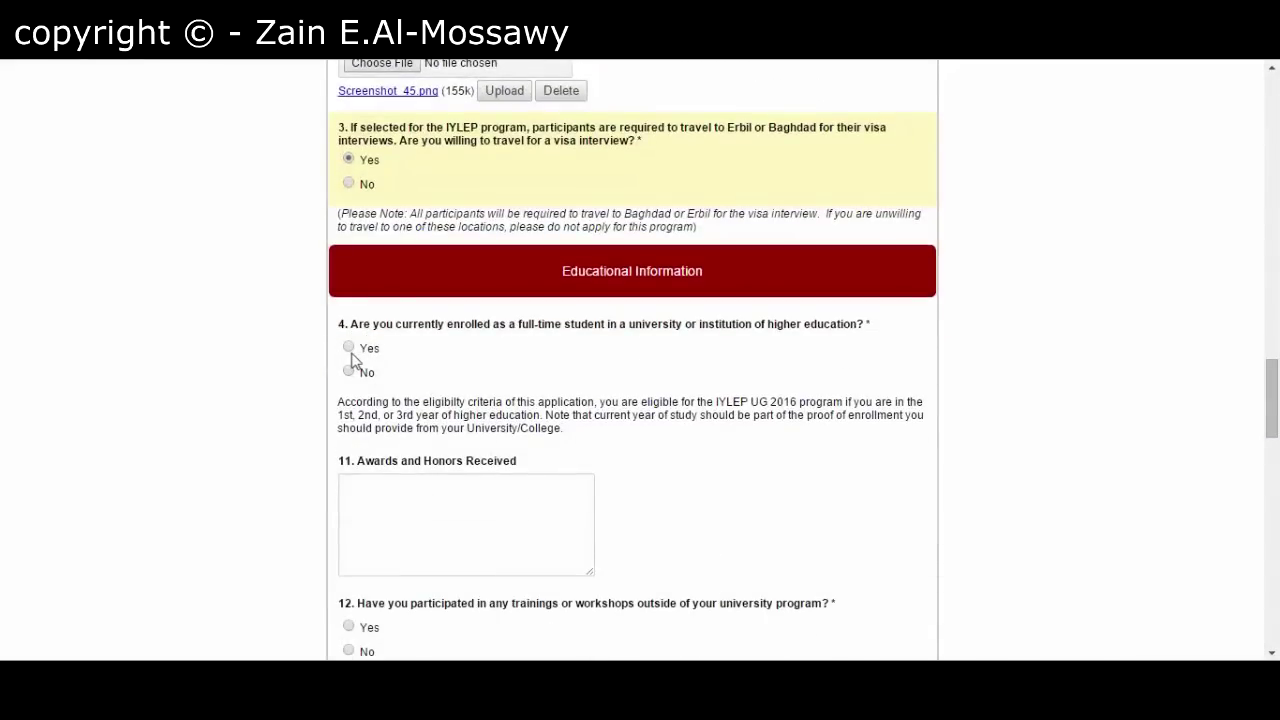
pyautogui.scroll(-1, 292, 328)
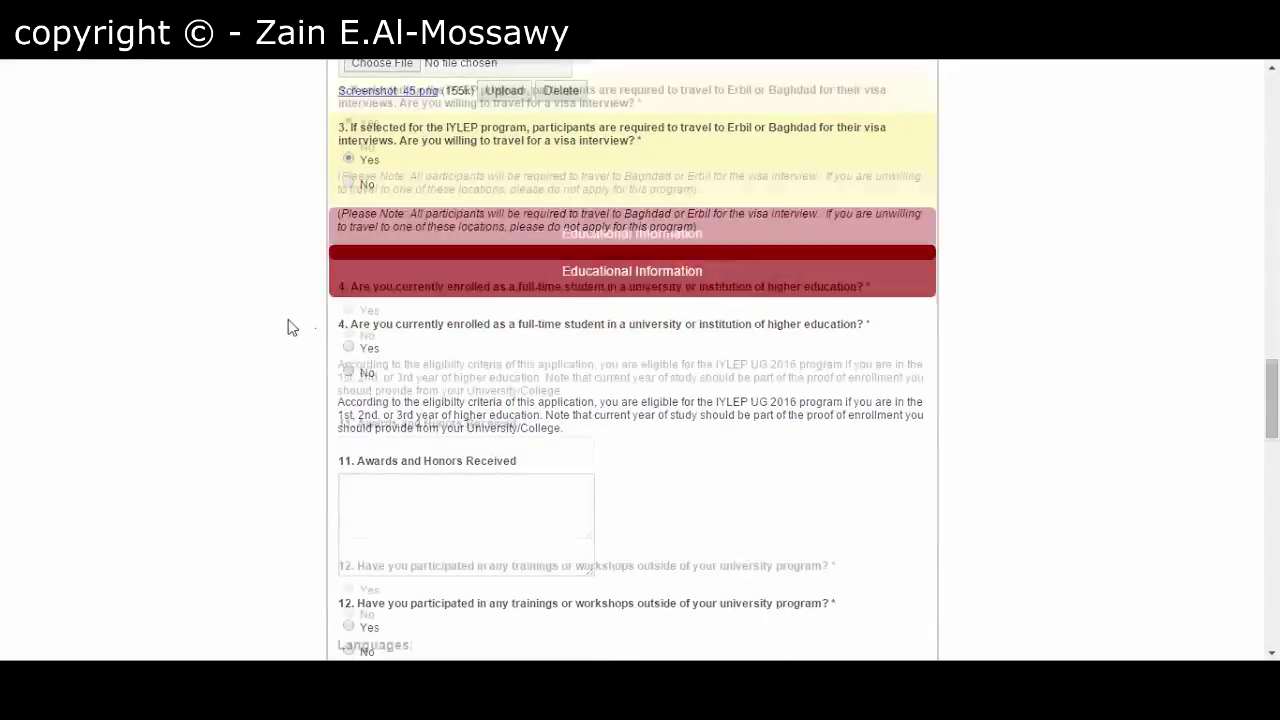
pyautogui.scroll(-1, 292, 328)
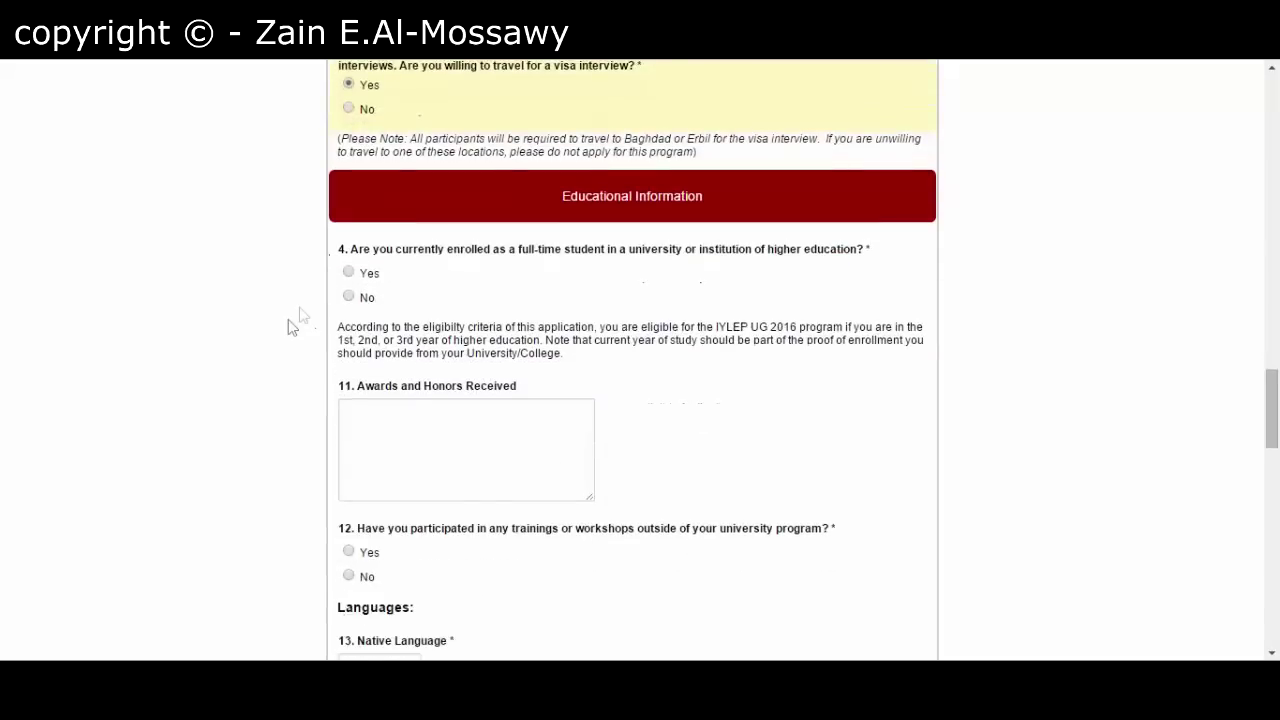
pyautogui.click(350, 273)
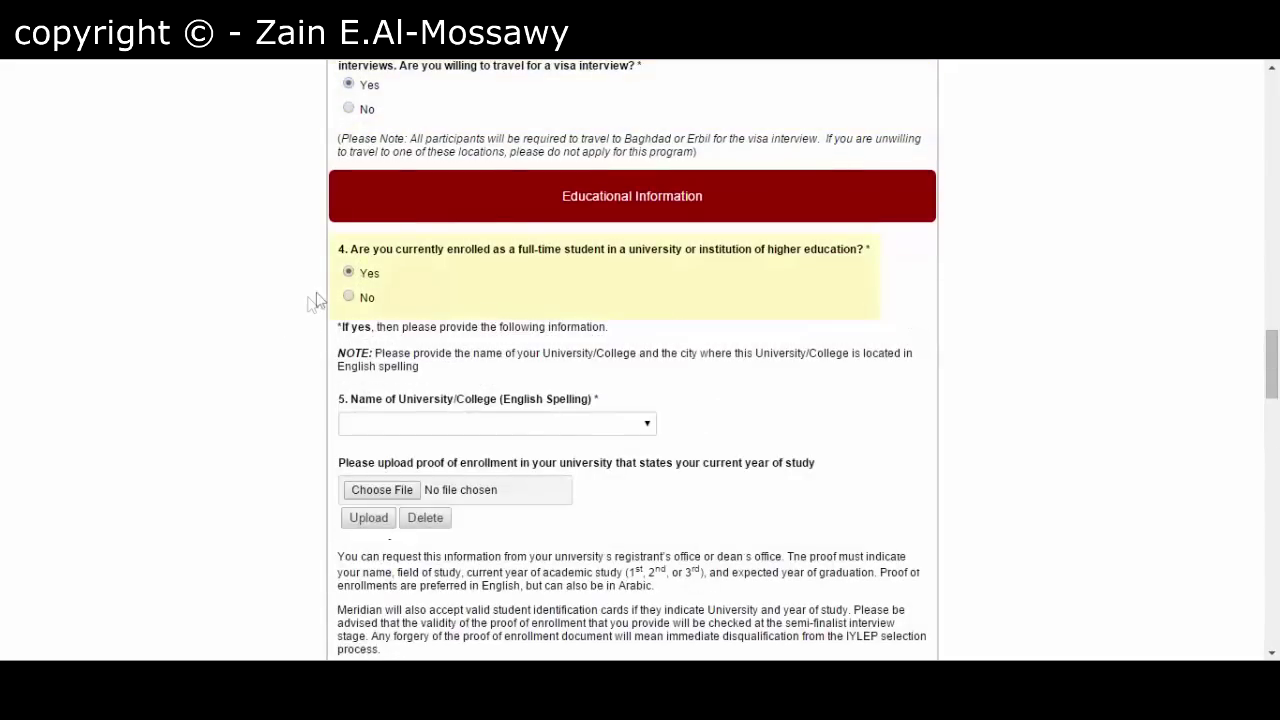
# - Choose University of Basra as the university
pyautogui.scroll(-1, 320, 330)
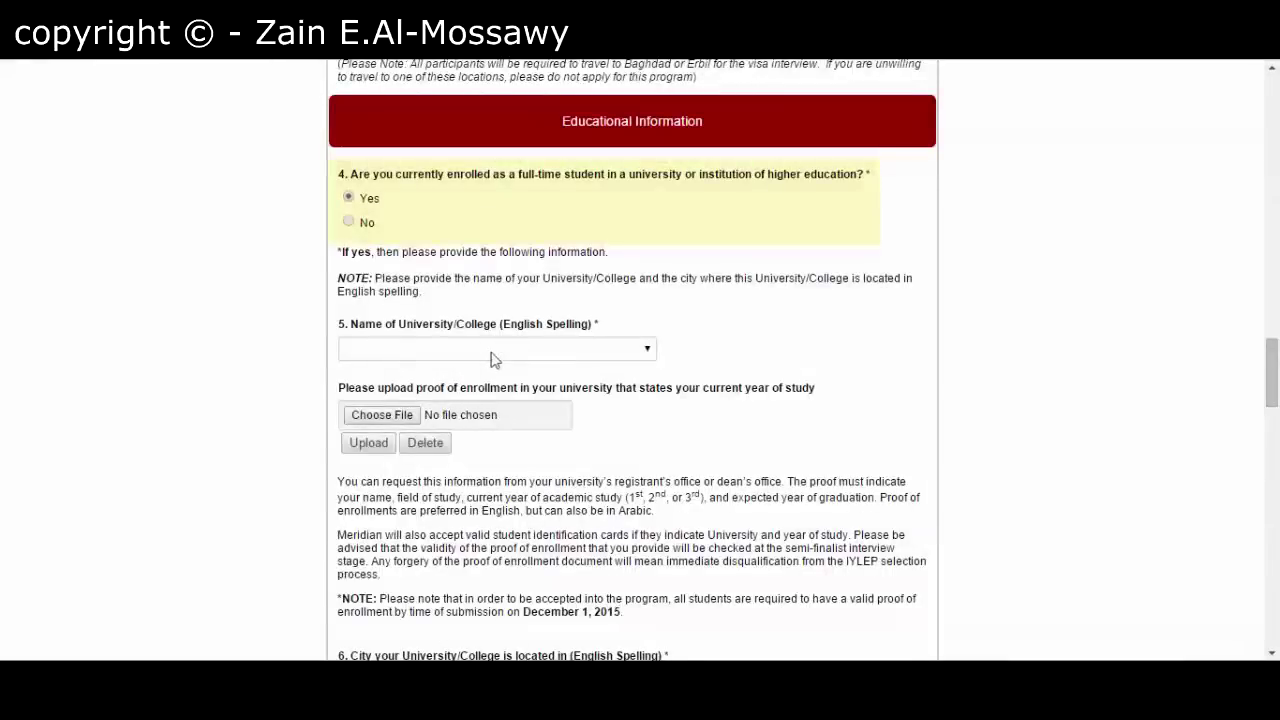
pyautogui.click(490, 350)
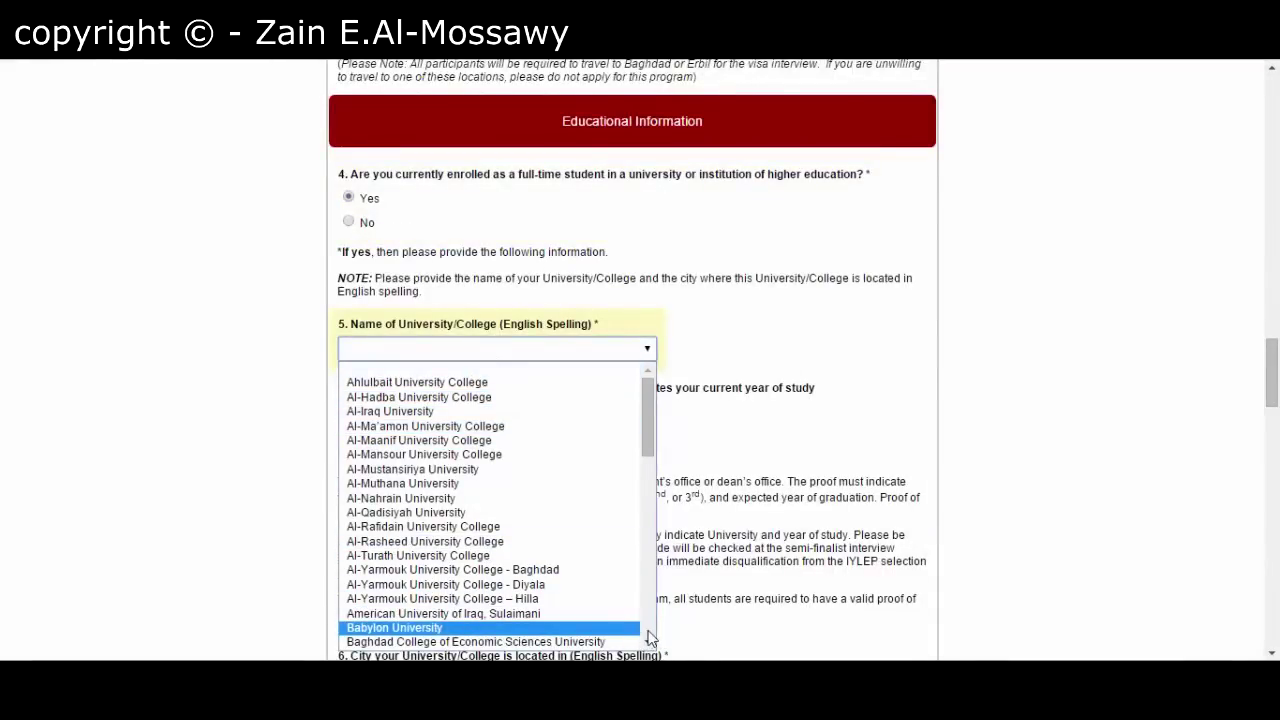
pyautogui.scroll(-20, 648, 640)
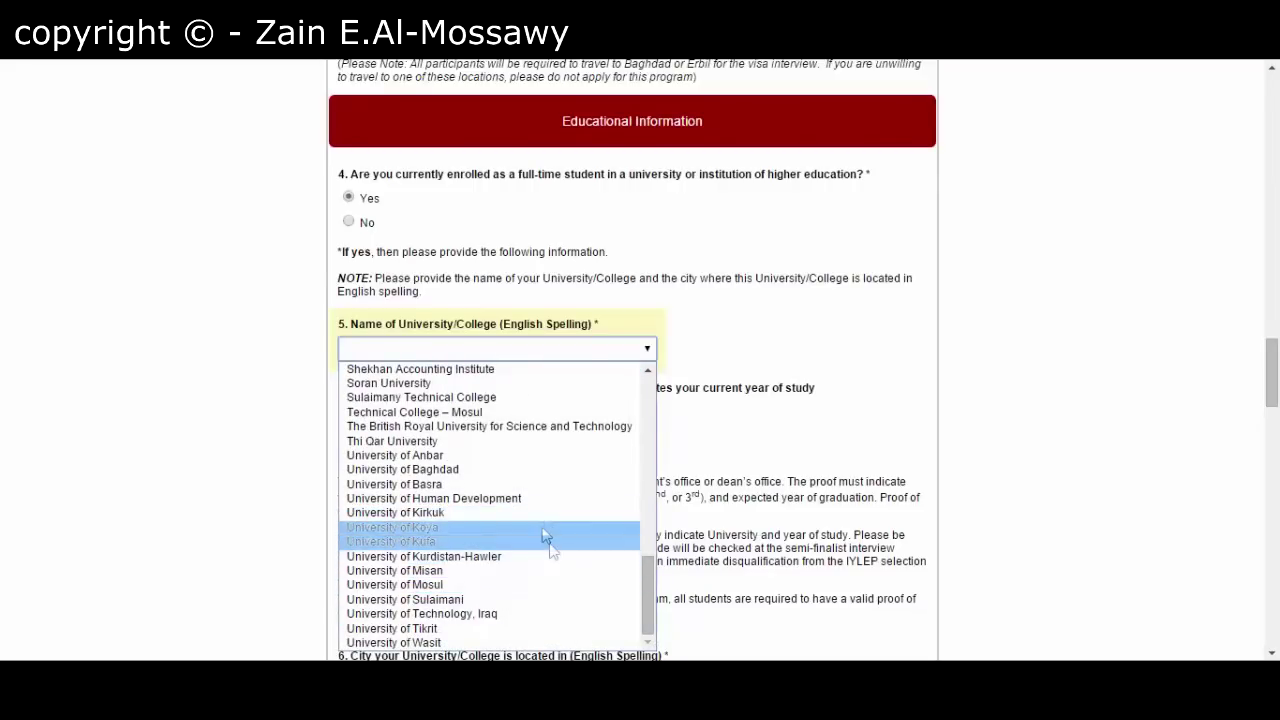
pyautogui.click(488, 484)
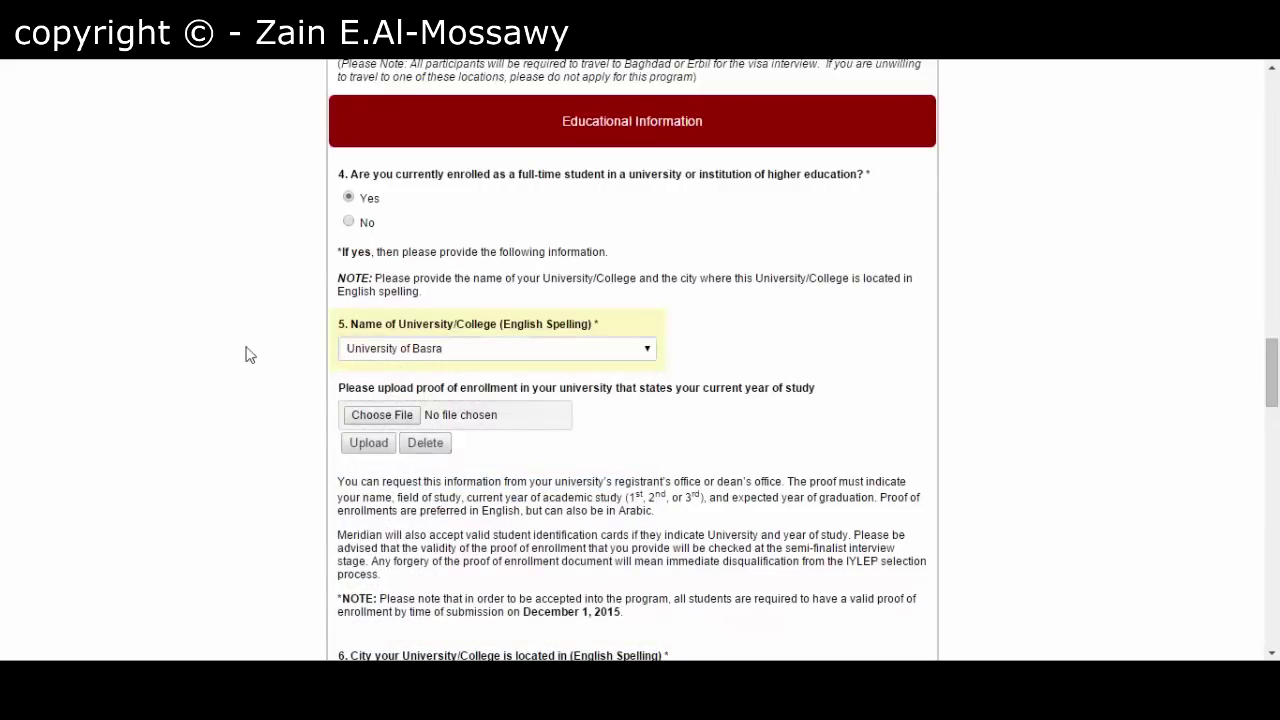
# - Select Basrah from the City dropdown for the university's location
pyautogui.scroll(-1, 300, 378)
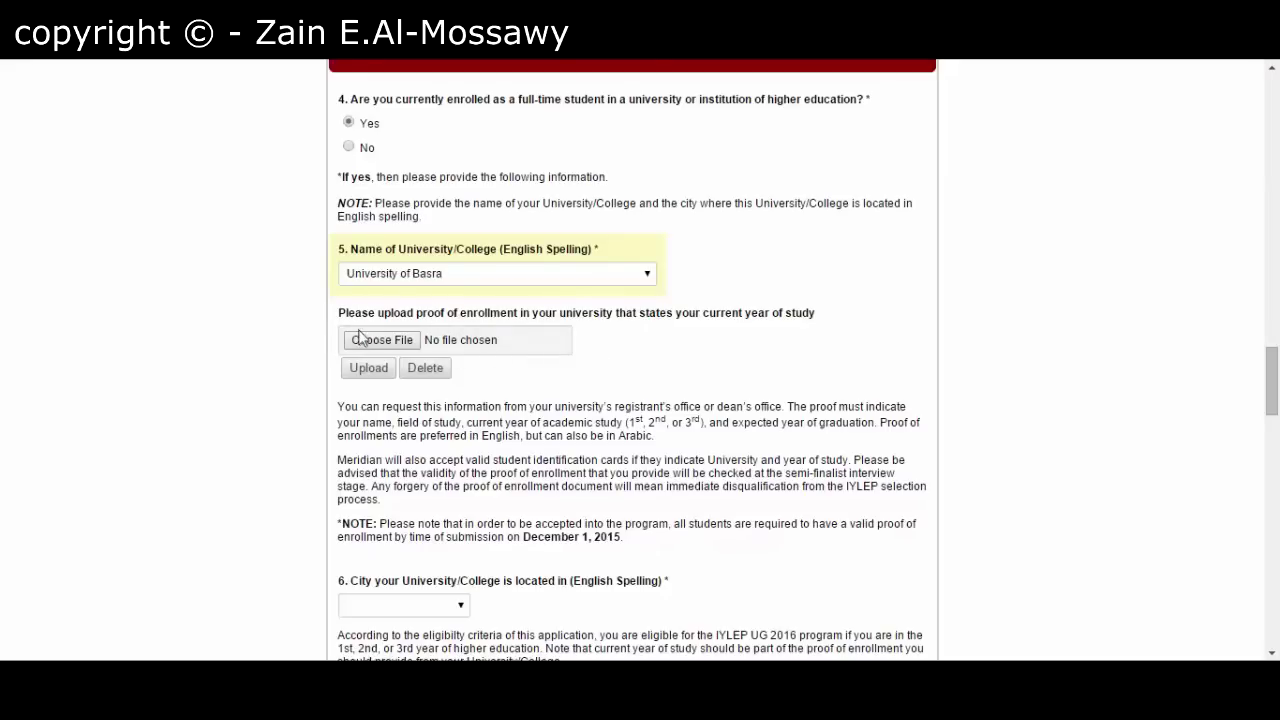
pyautogui.scroll(-3, 306, 380)
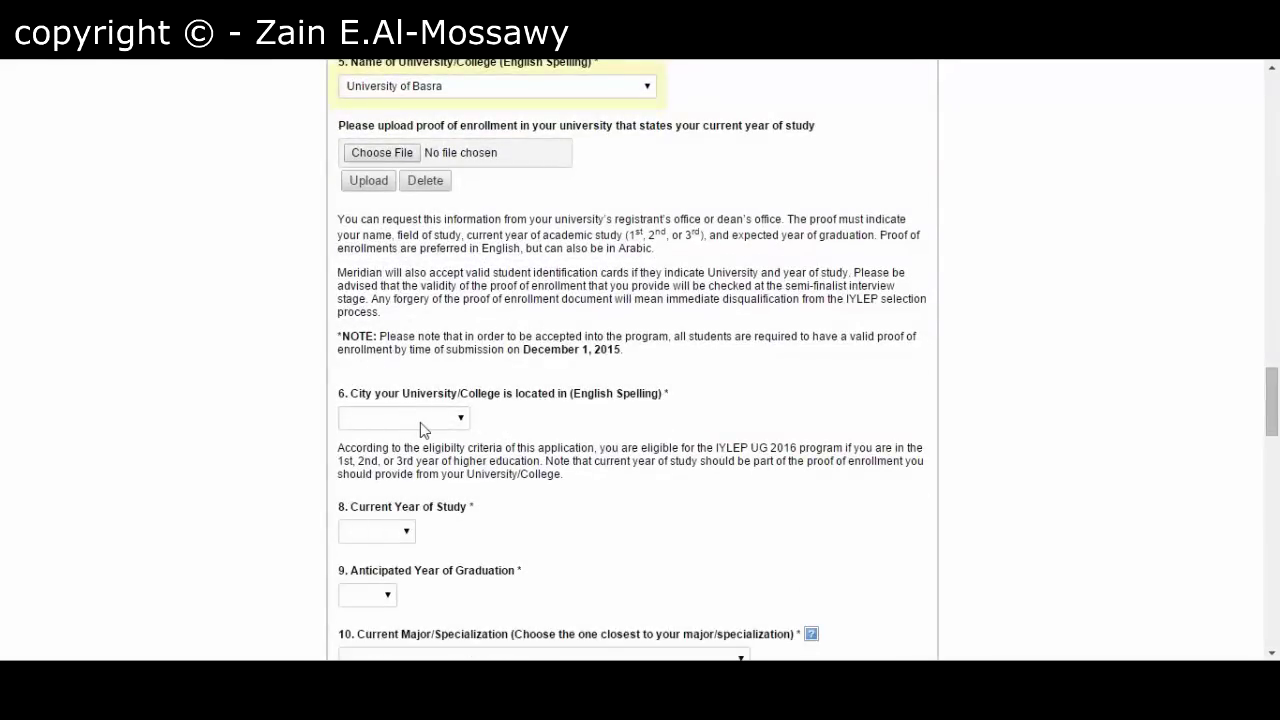
pyautogui.click(421, 422)
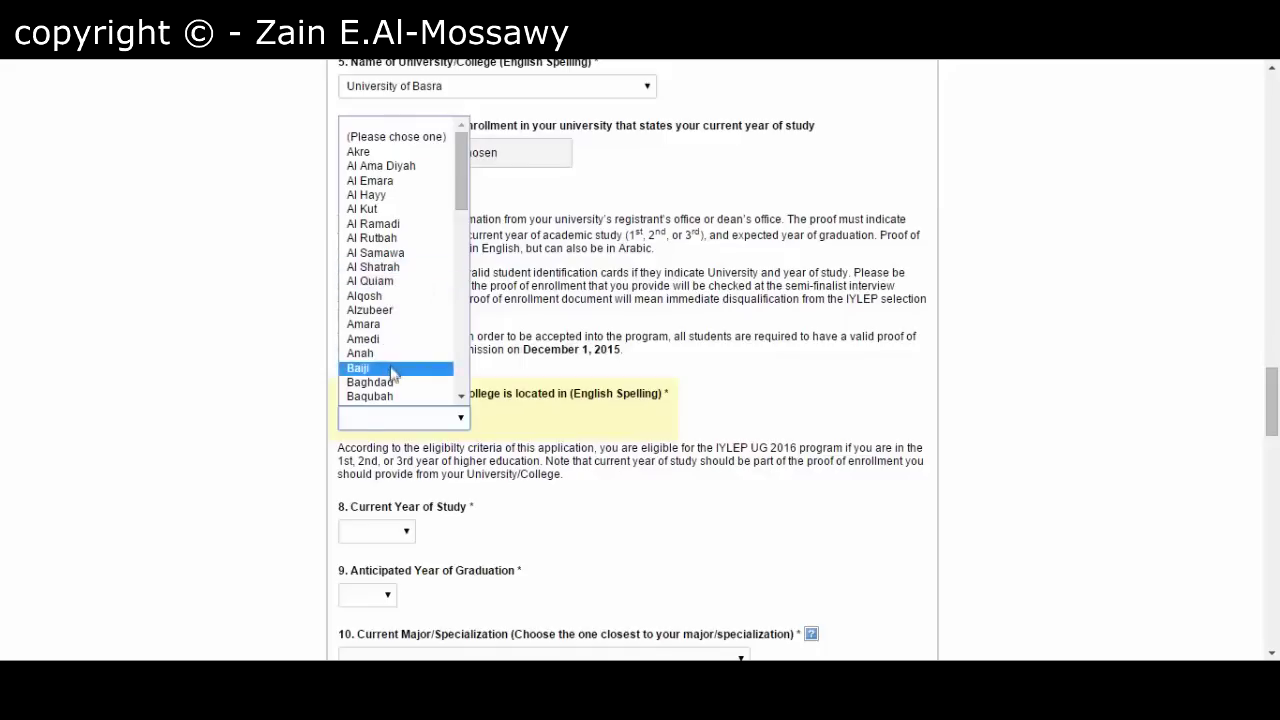
pyautogui.scroll(-5, 460, 390)
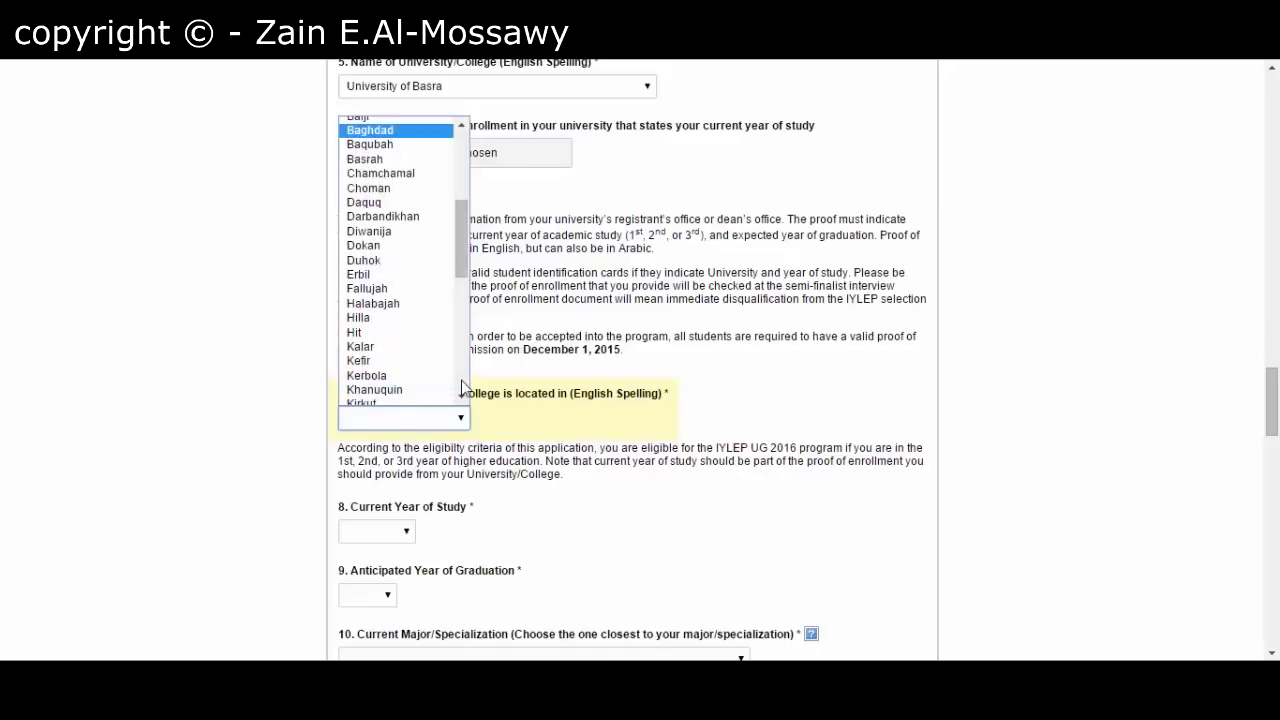
pyautogui.click(390, 160)
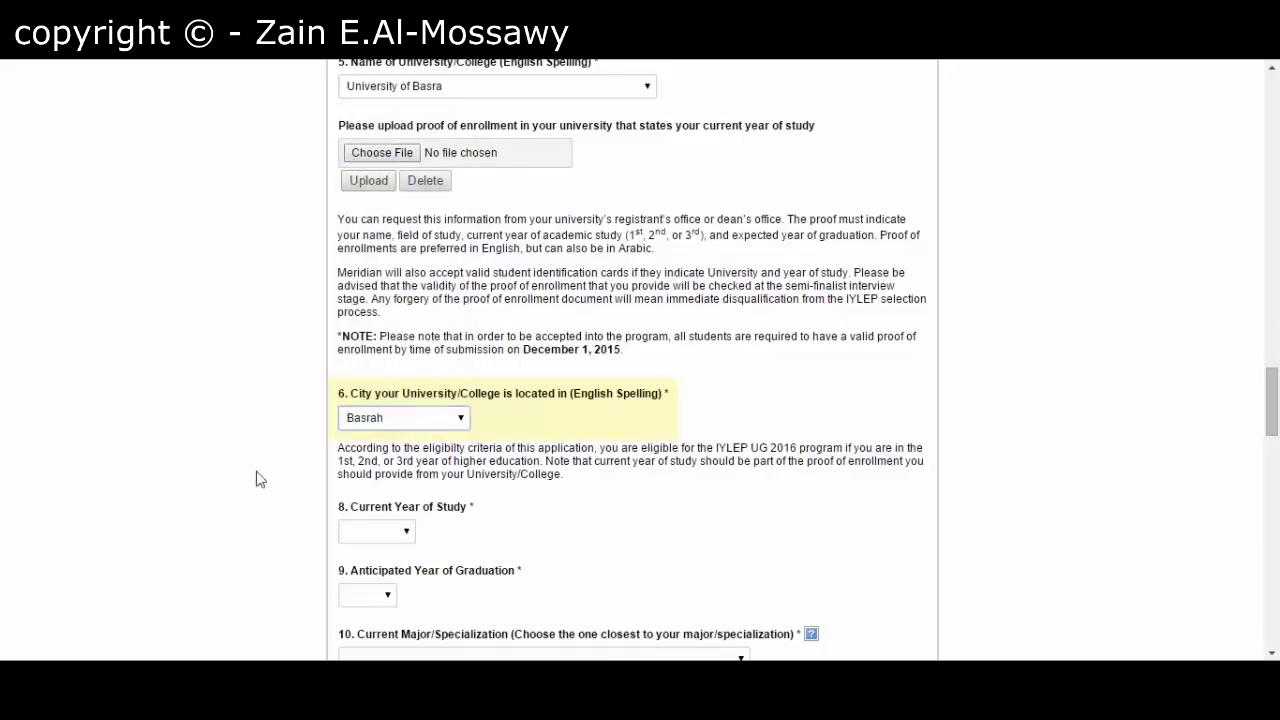
pyautogui.scroll(-2, 352, 480)
pyautogui.scroll(-2, 352, 480)
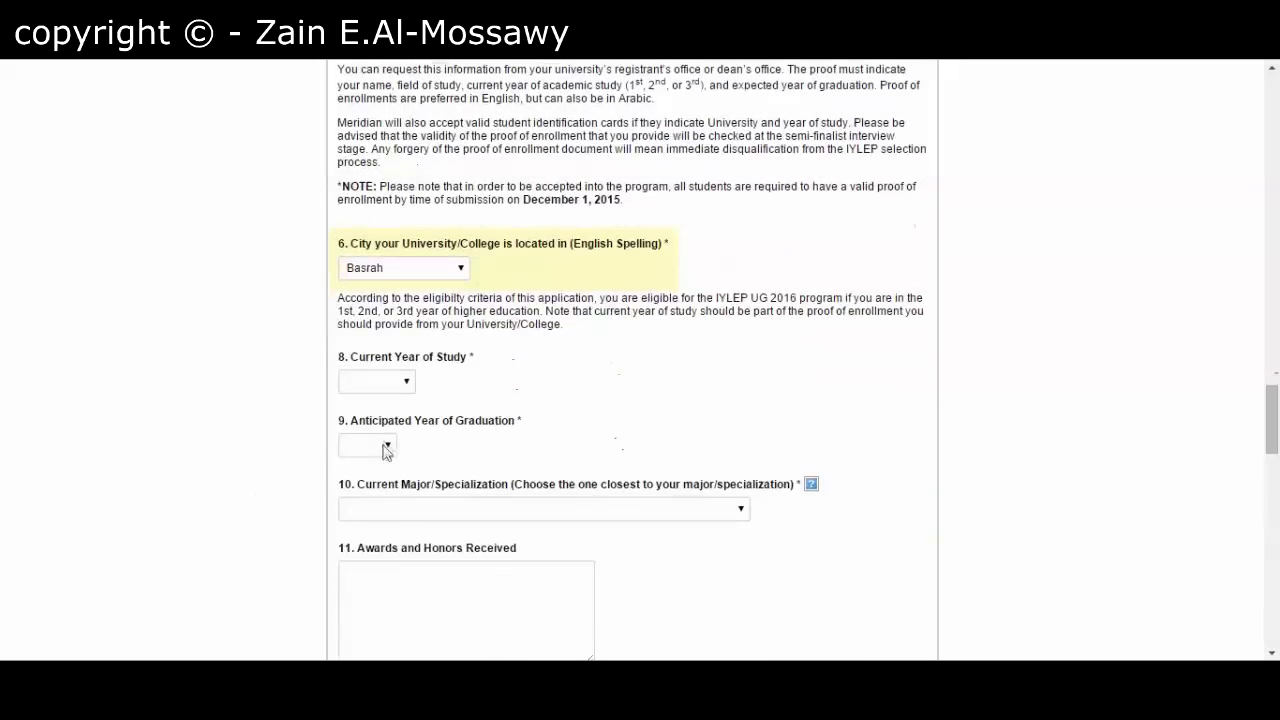
pyautogui.click(405, 383)
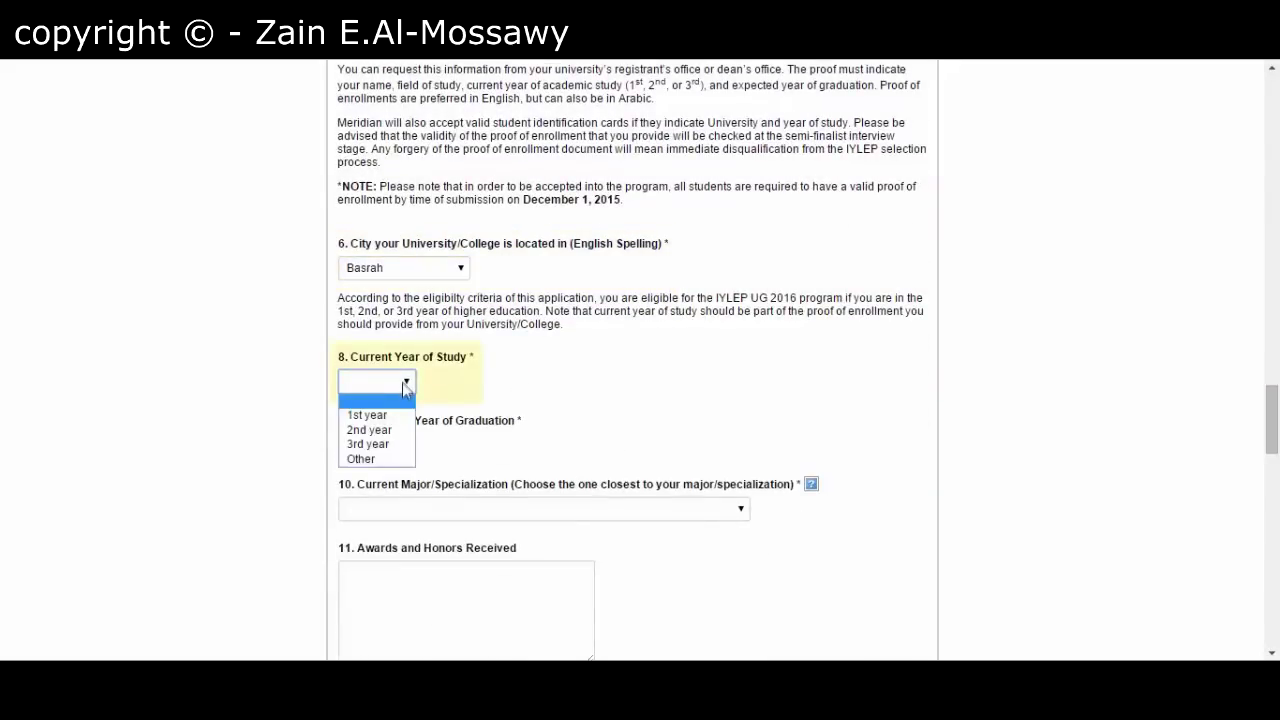
# - Set current year of study to 3rd year and anticipated graduation to 2019
pyautogui.click(381, 446)
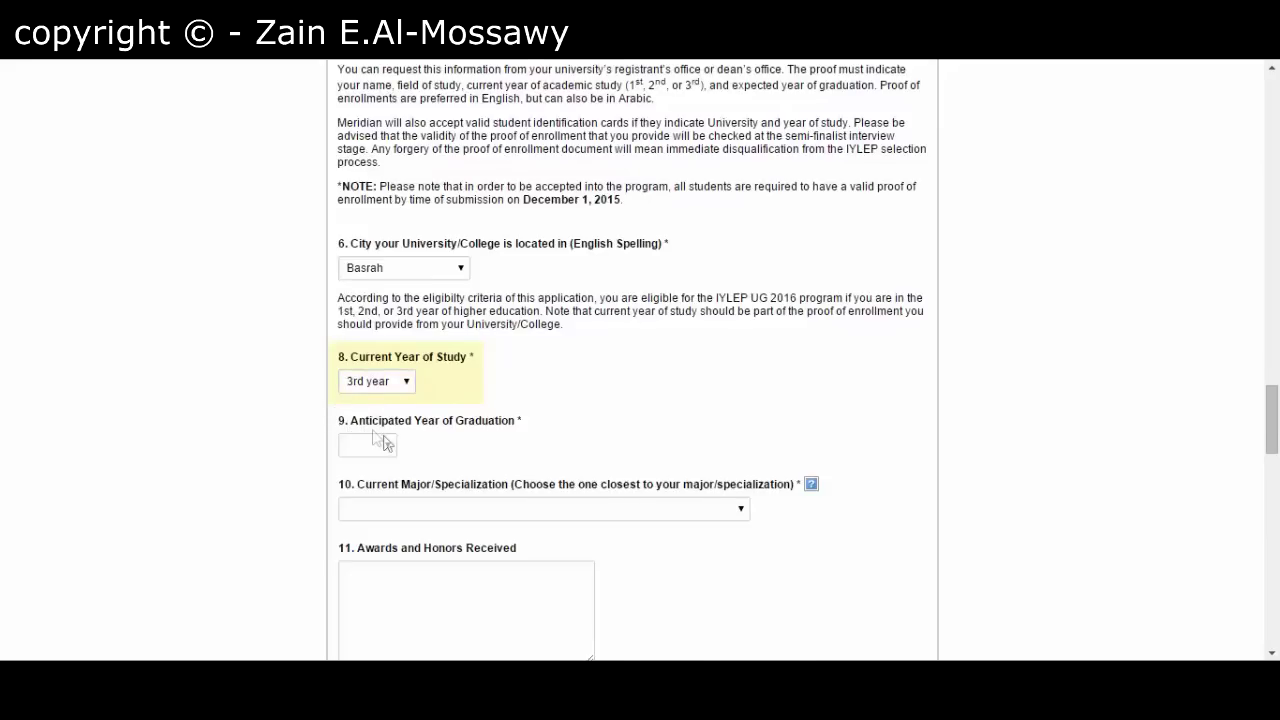
pyautogui.scroll(-2, 405, 440)
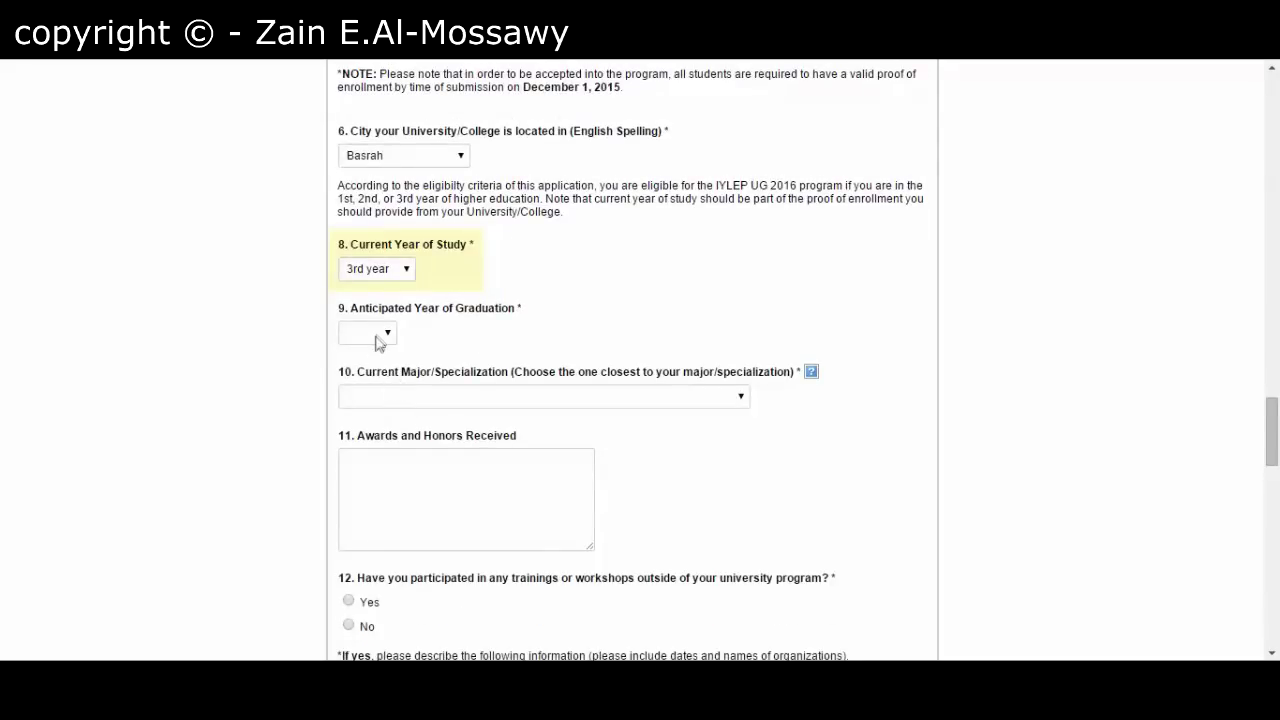
pyautogui.click(378, 335)
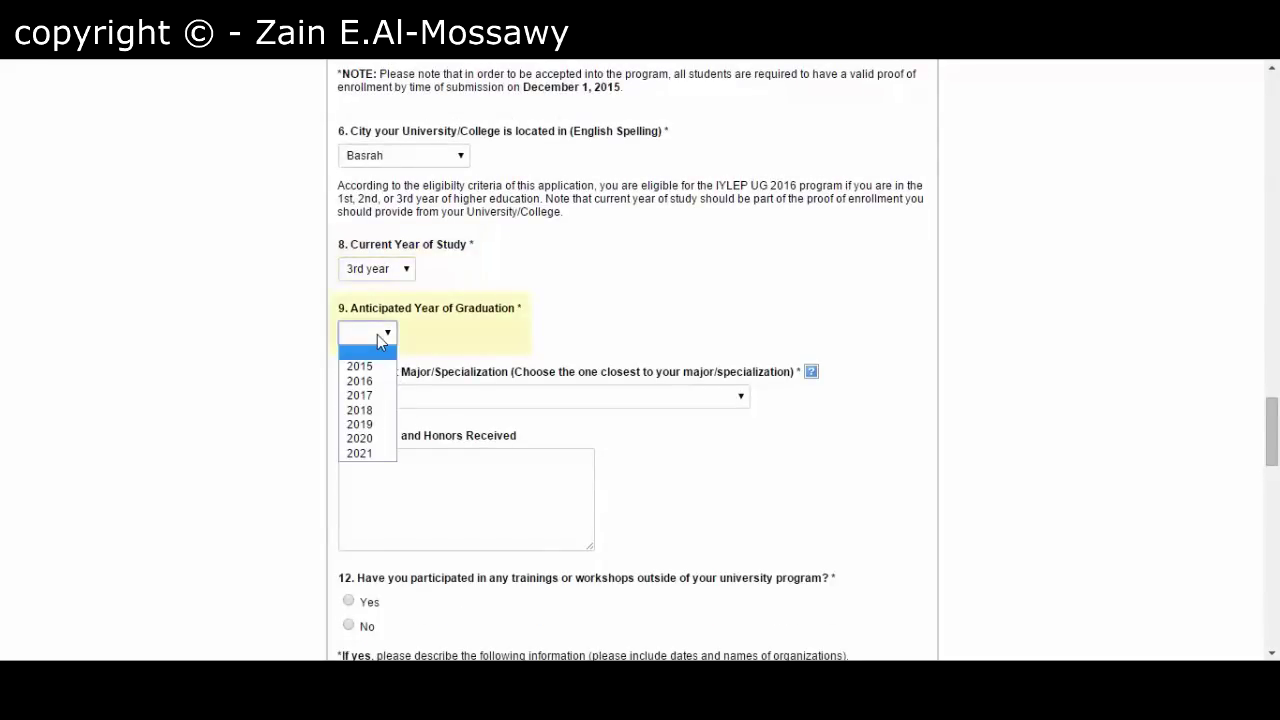
pyautogui.click(379, 426)
pyautogui.click(236, 330)
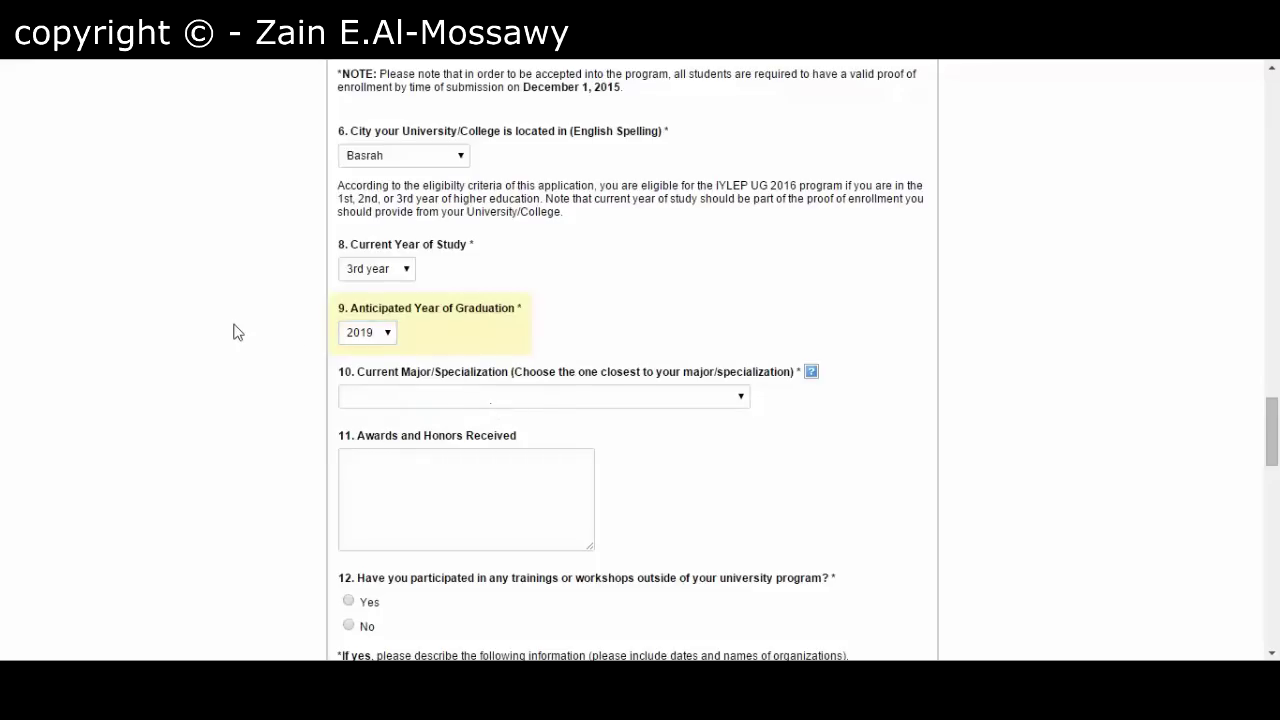
# - Choose Medicine as the current major/specialization
pyautogui.click(452, 397)
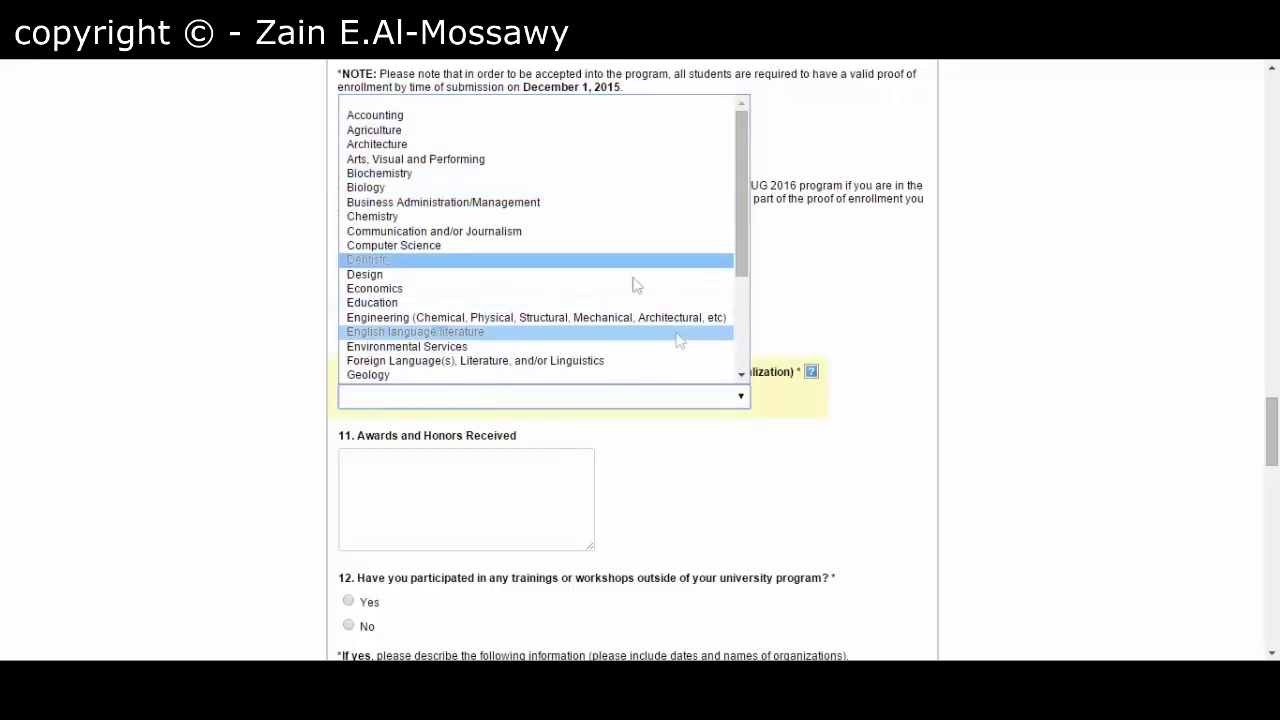
pyautogui.scroll(-4, 738, 350)
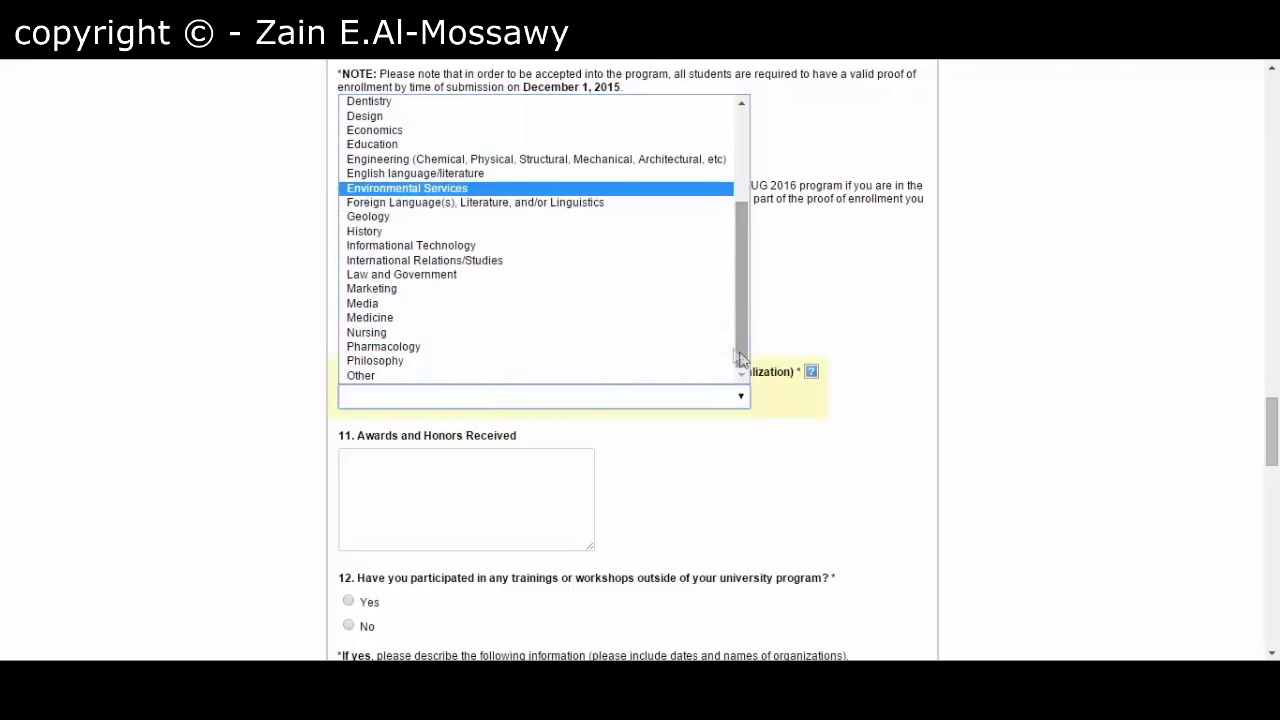
pyautogui.click(618, 320)
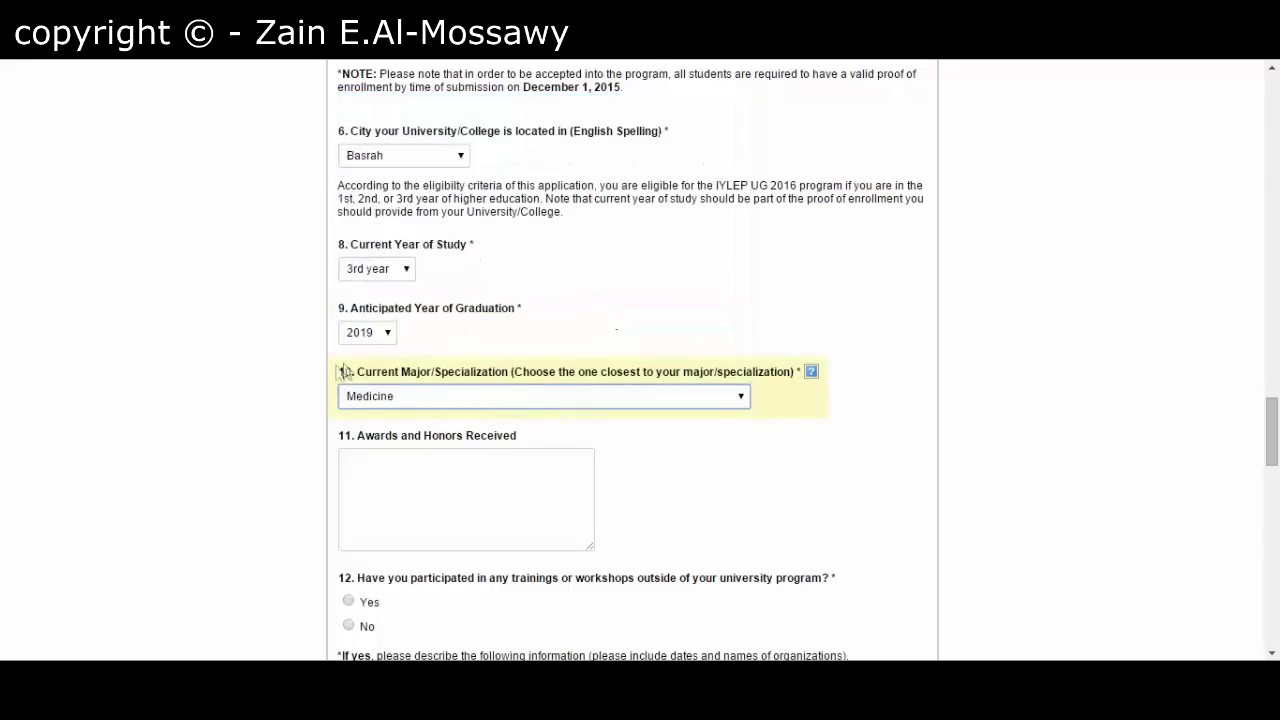
pyautogui.scroll(-1, 310, 382)
pyautogui.scroll(-1, 310, 382)
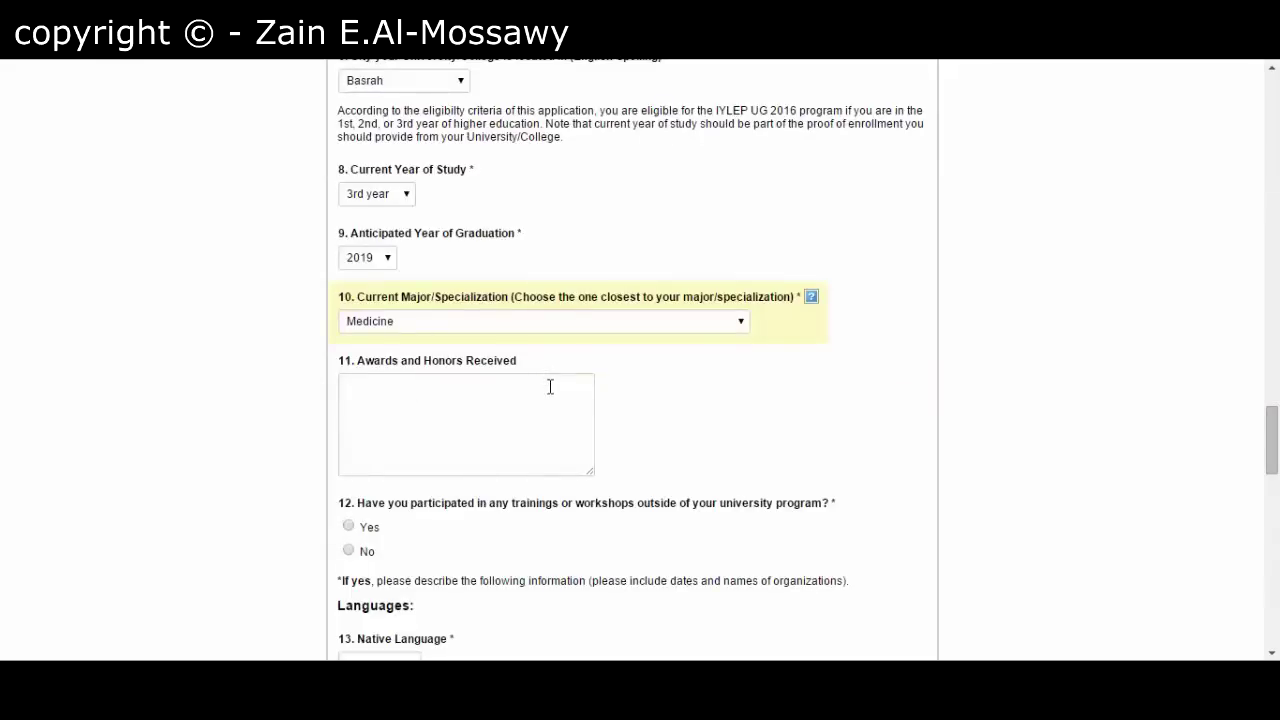
# - Enter placeholder text 'sdfsdgdsgdsfsd' under Awards and Honors
pyautogui.click(416, 403)
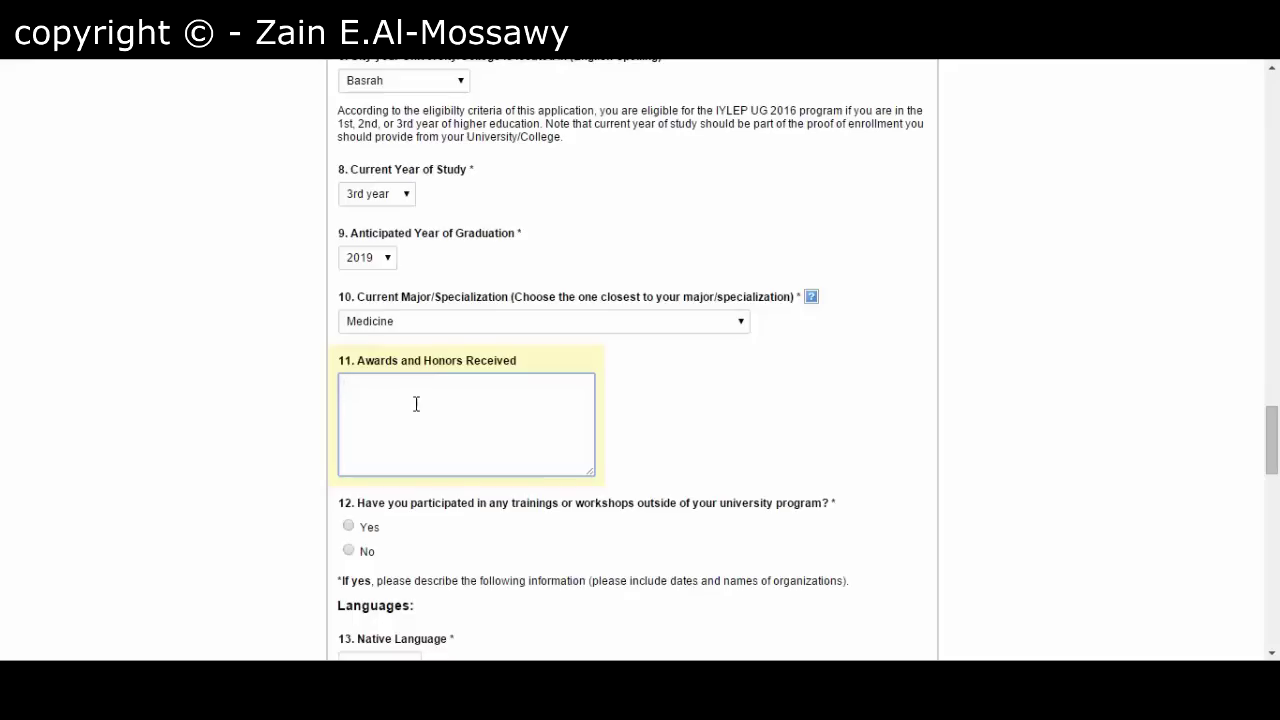
pyautogui.write('sdfsdgdsgdsfsd')
pyautogui.scroll(-1, 209, 449)
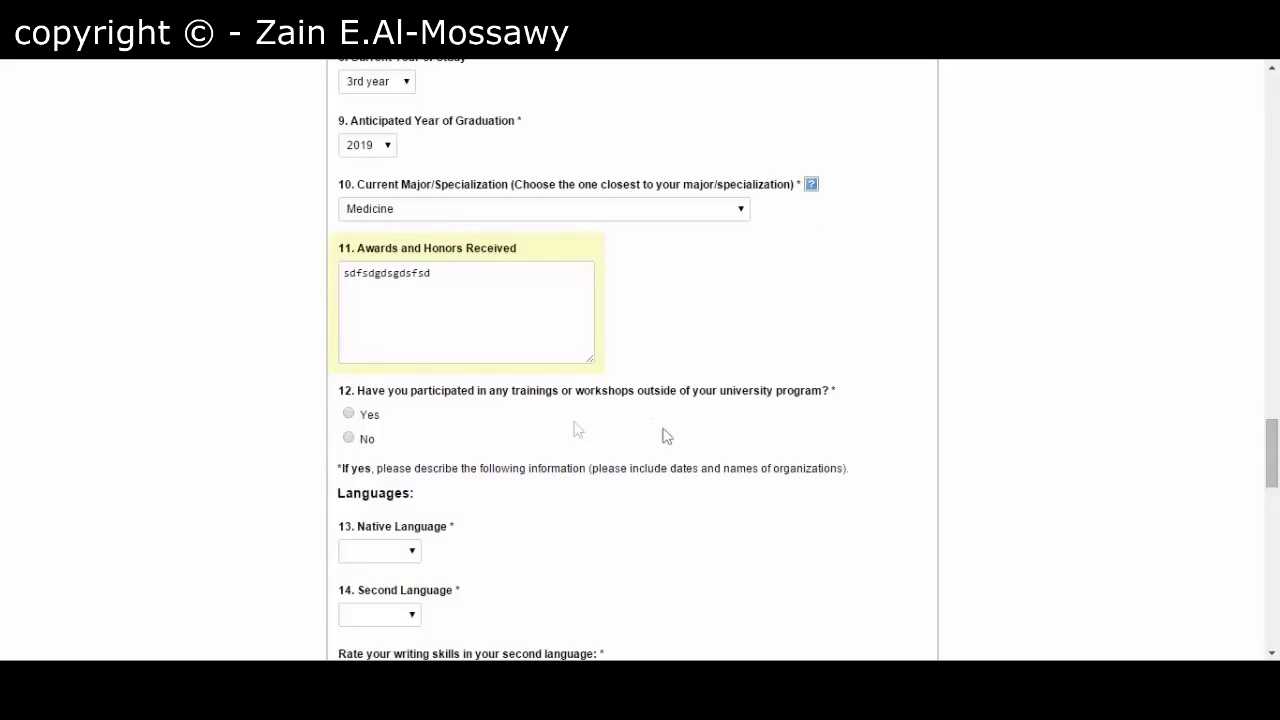
# - Answer No to attending outside trainings or workshops
pyautogui.click(366, 418)
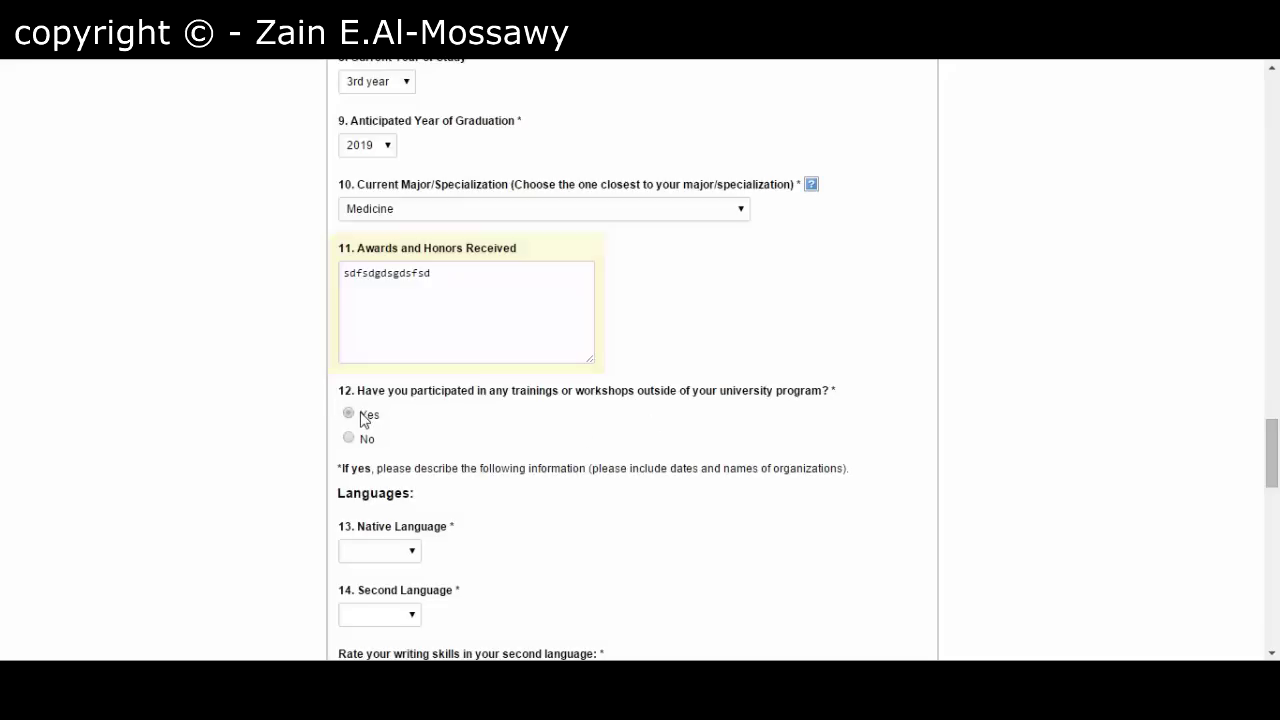
pyautogui.scroll(-1, 307, 420)
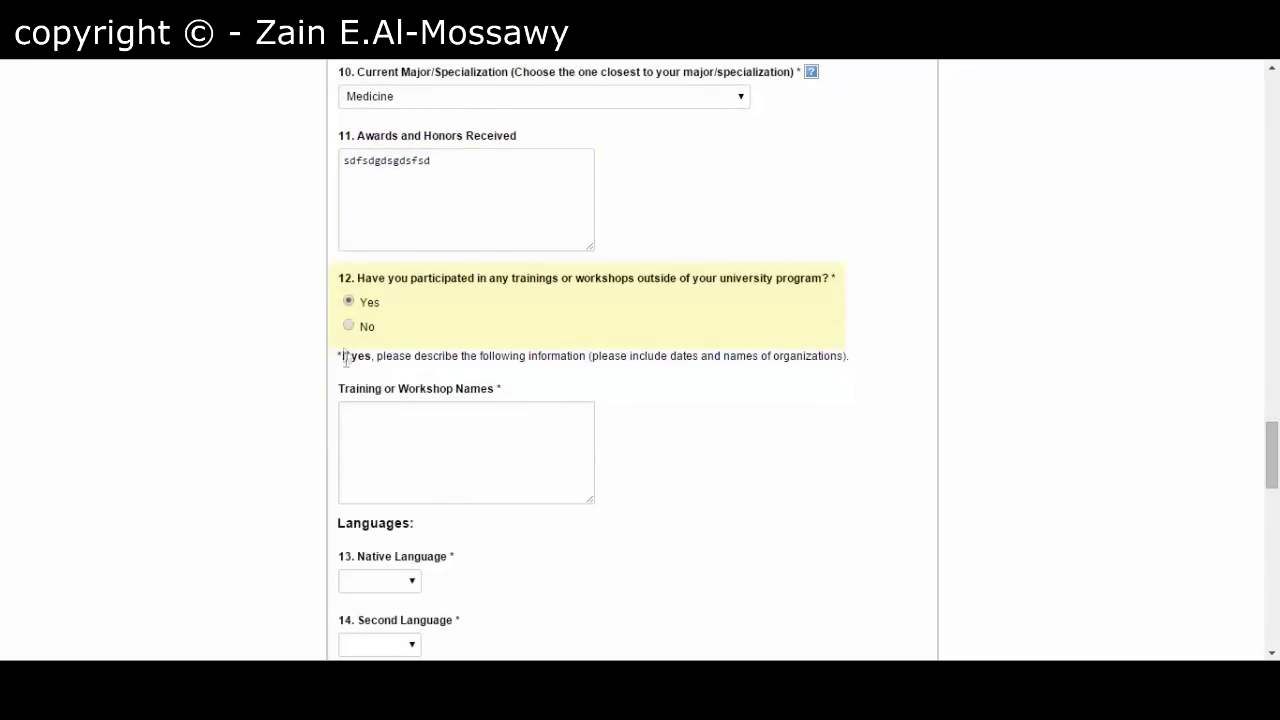
pyautogui.click(349, 327)
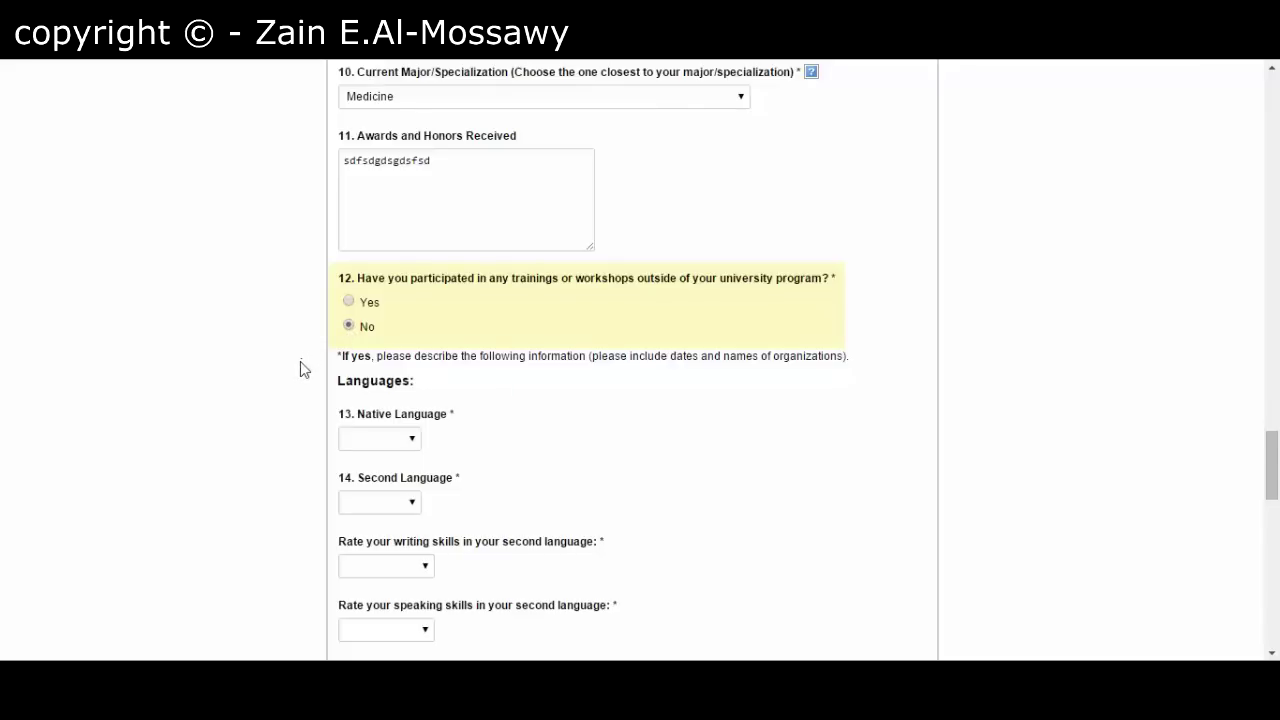
pyautogui.scroll(-1, 300, 361)
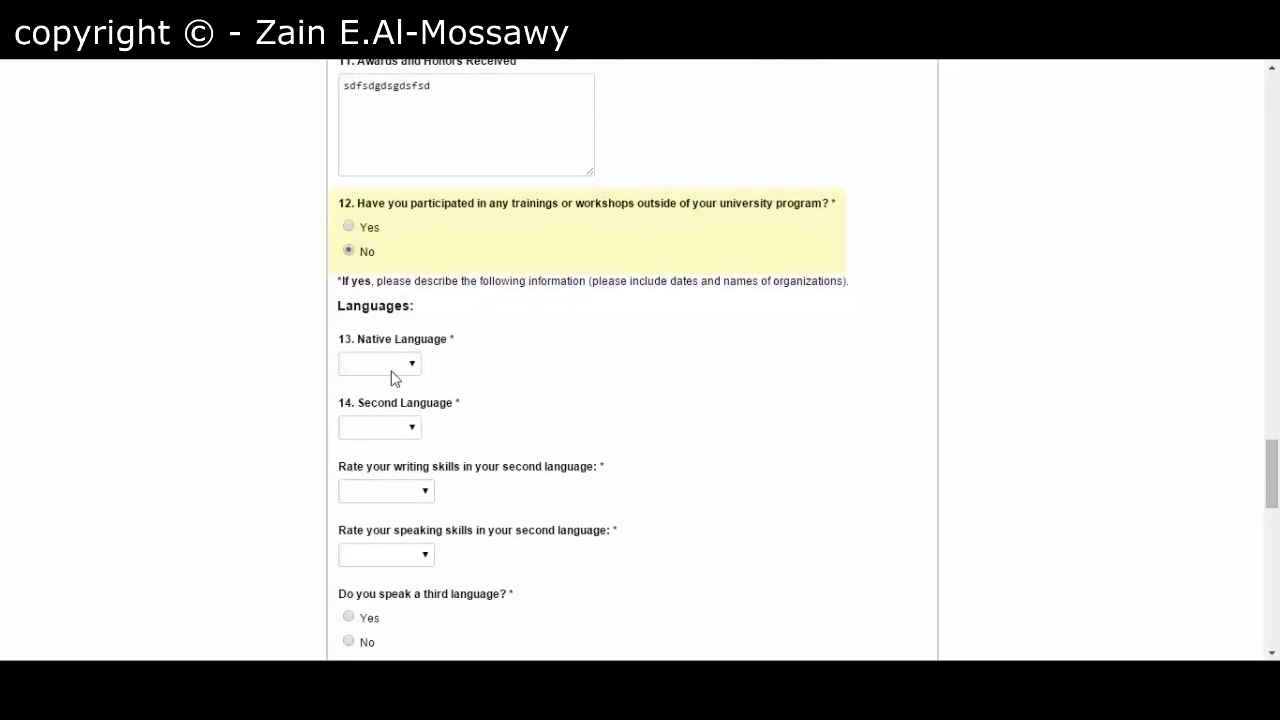
# - Set Arabic as the native language and English as the second language
pyautogui.click(391, 371)
pyautogui.click(391, 400)
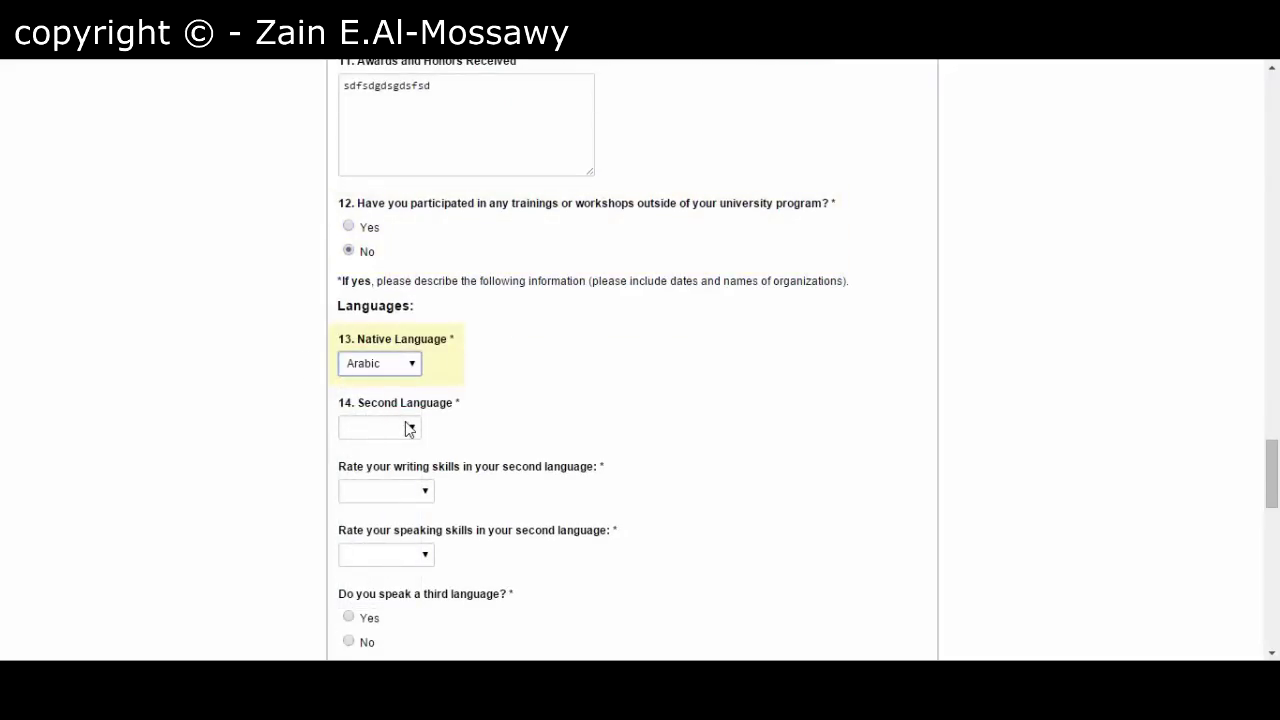
pyautogui.scroll(-1, 313, 422)
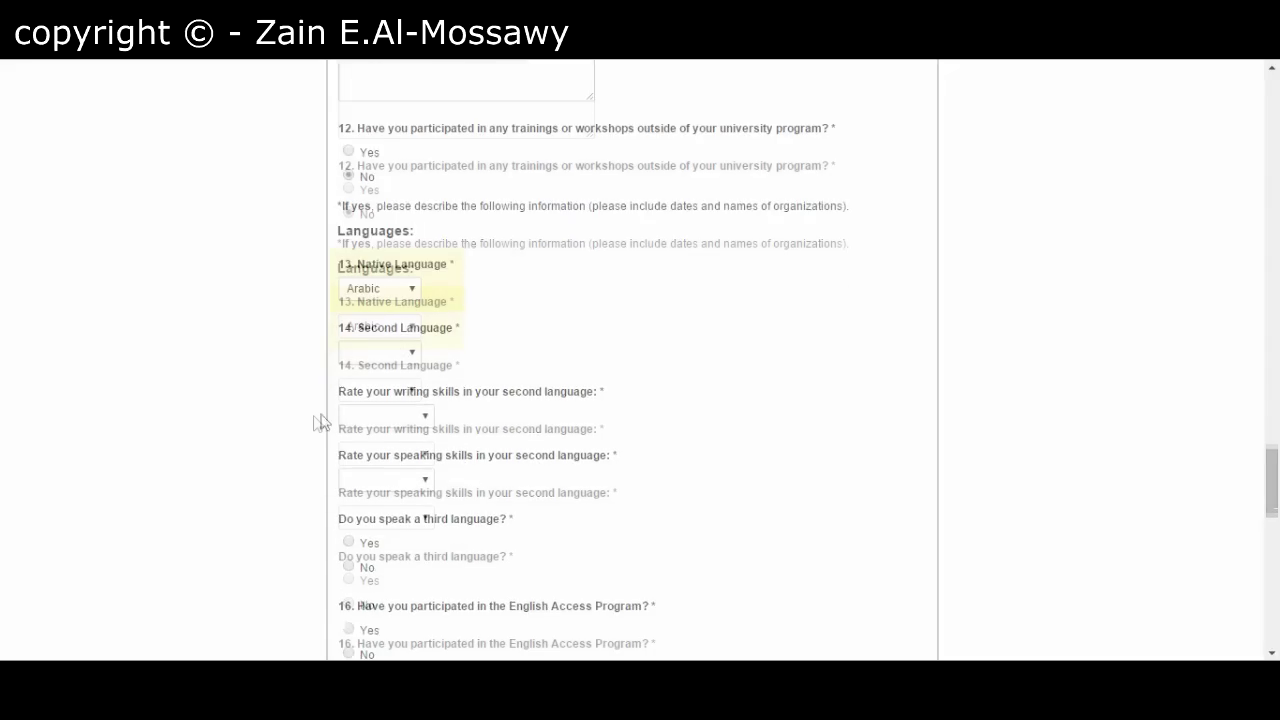
pyautogui.click(415, 352)
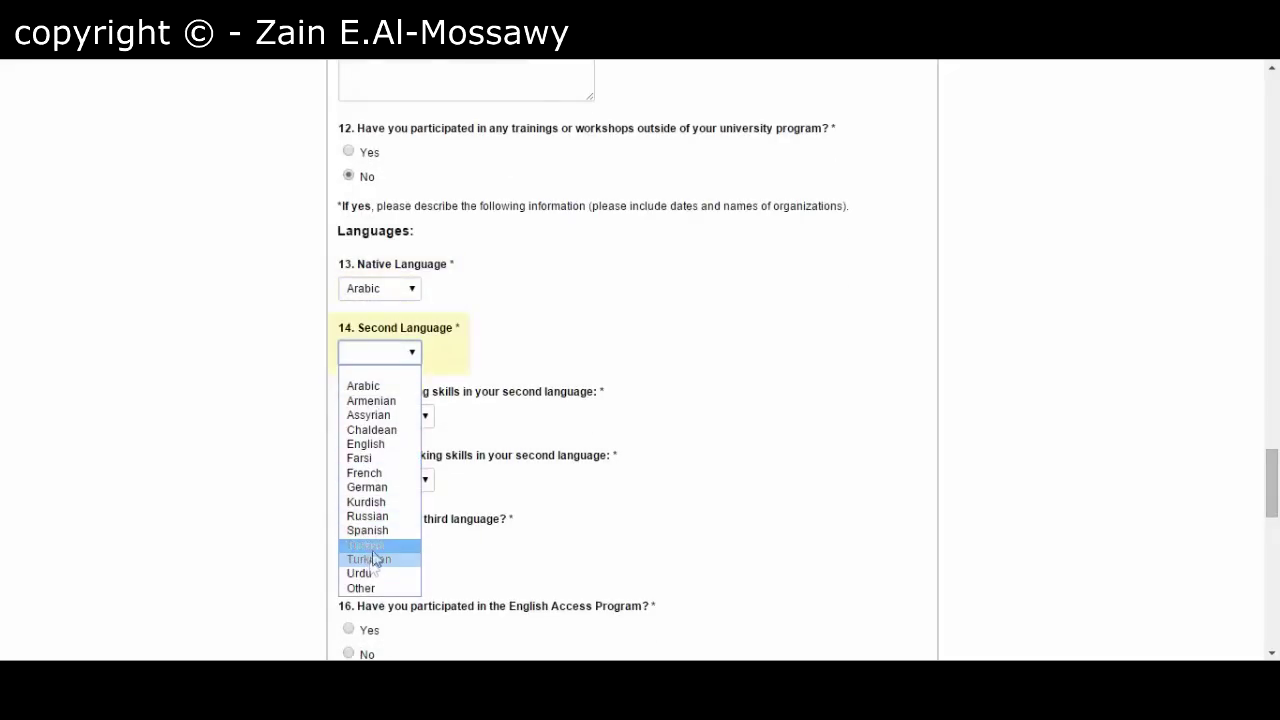
pyautogui.click(370, 444)
# - Rate second-language writing and speaking skills both as Advanced
pyautogui.scroll(-1, 325, 430)
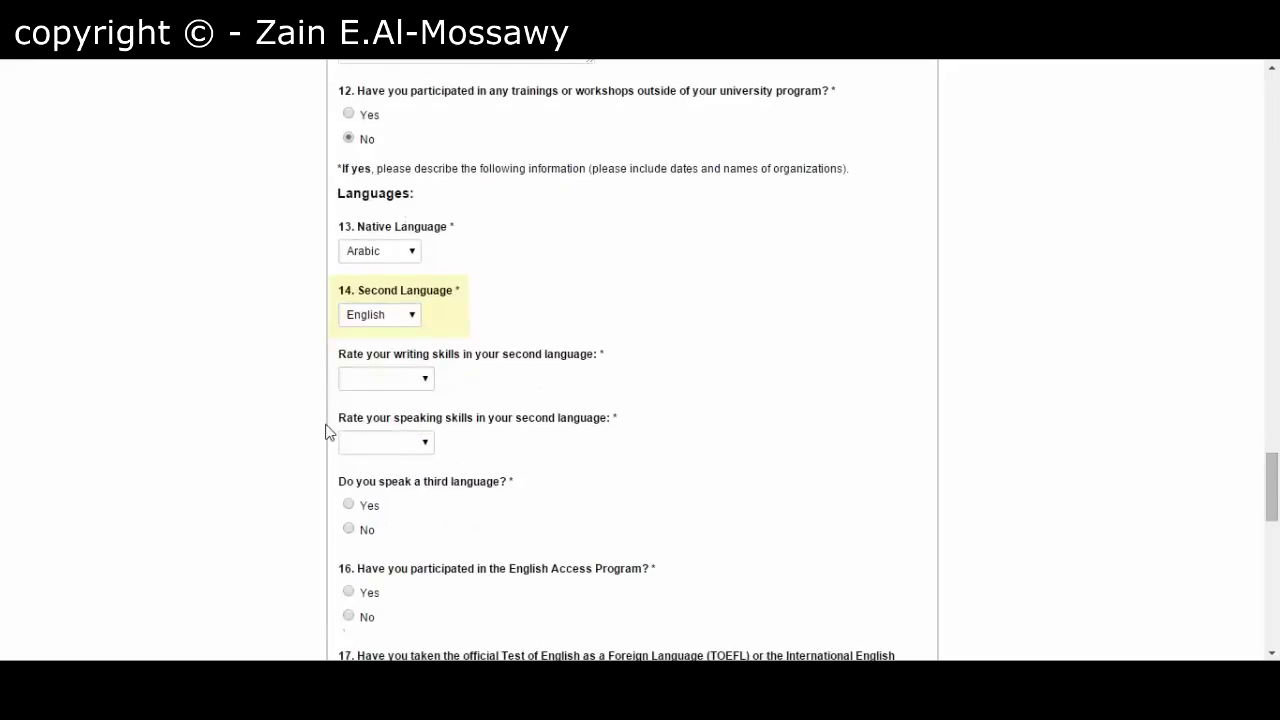
pyautogui.scroll(-1, 360, 395)
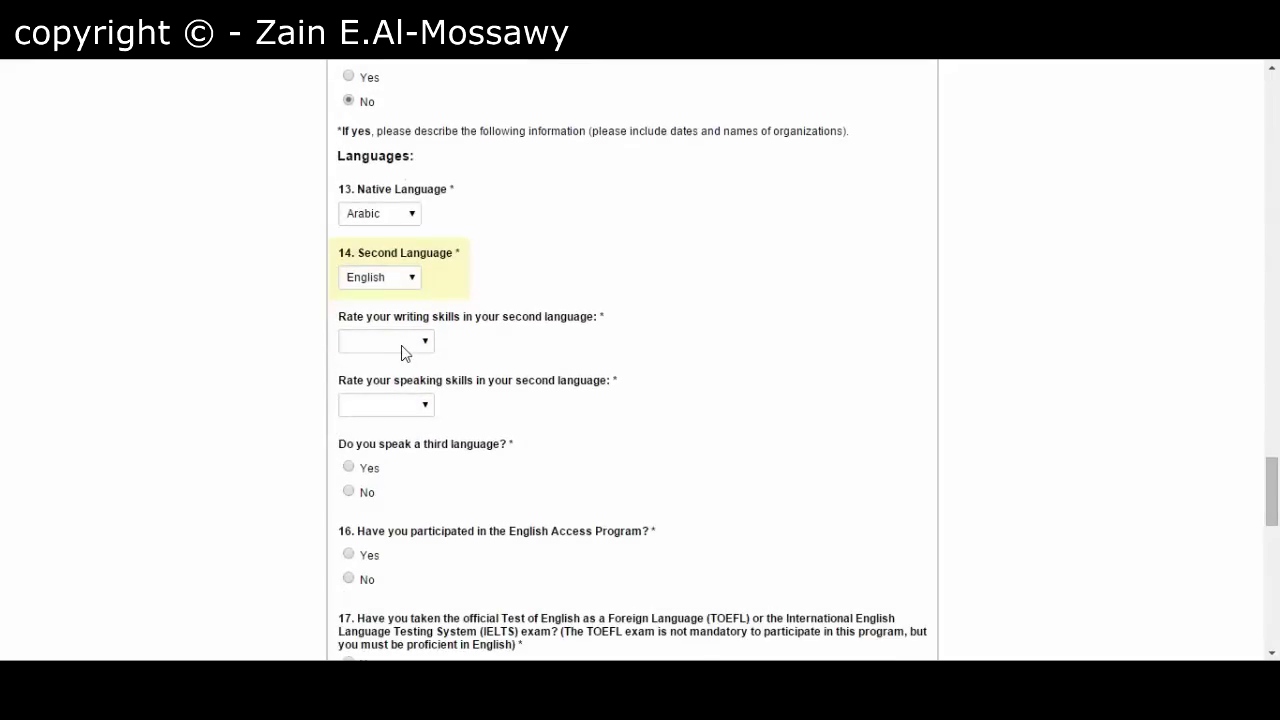
pyautogui.click(401, 345)
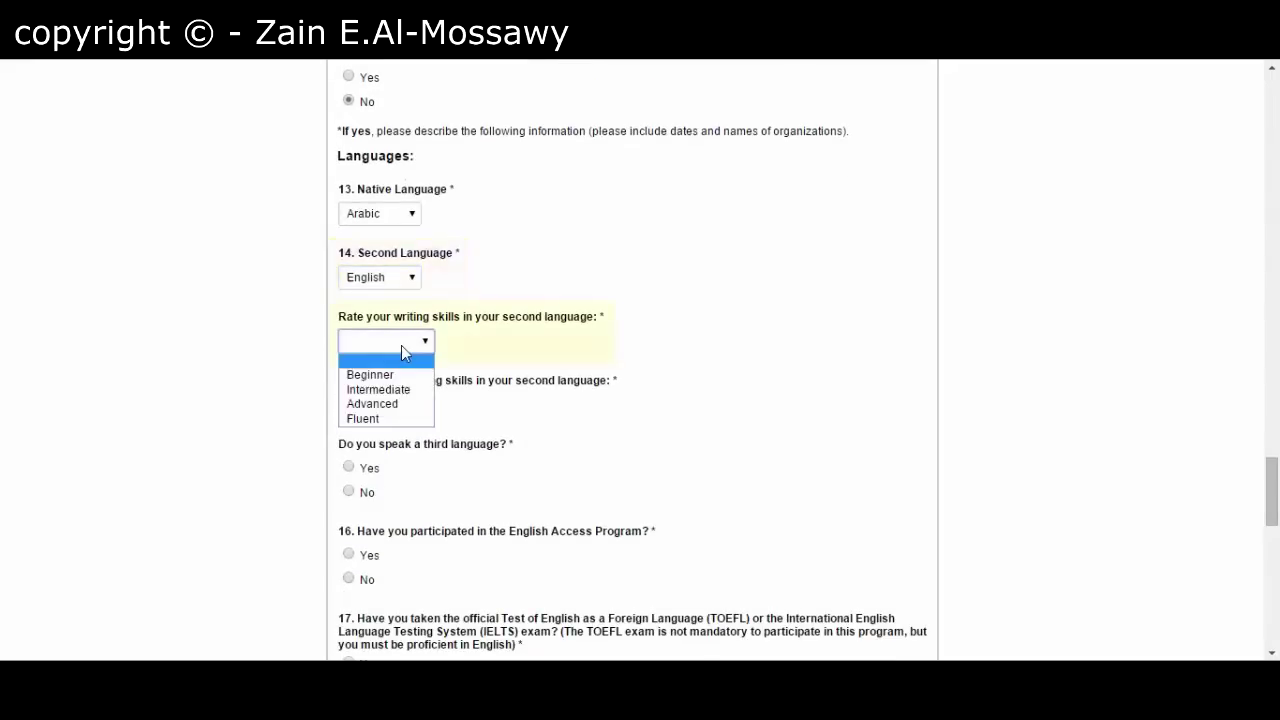
pyautogui.click(387, 404)
pyautogui.click(400, 406)
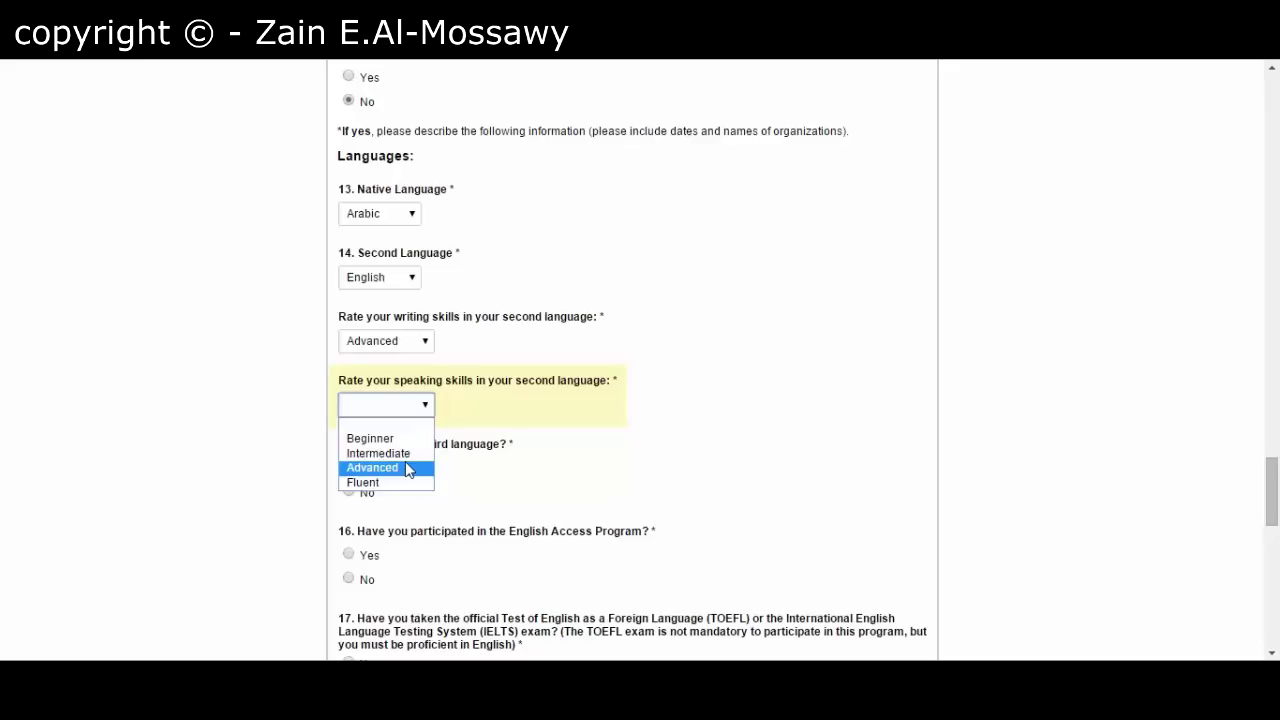
pyautogui.click(408, 470)
pyautogui.scroll(-1, 323, 458)
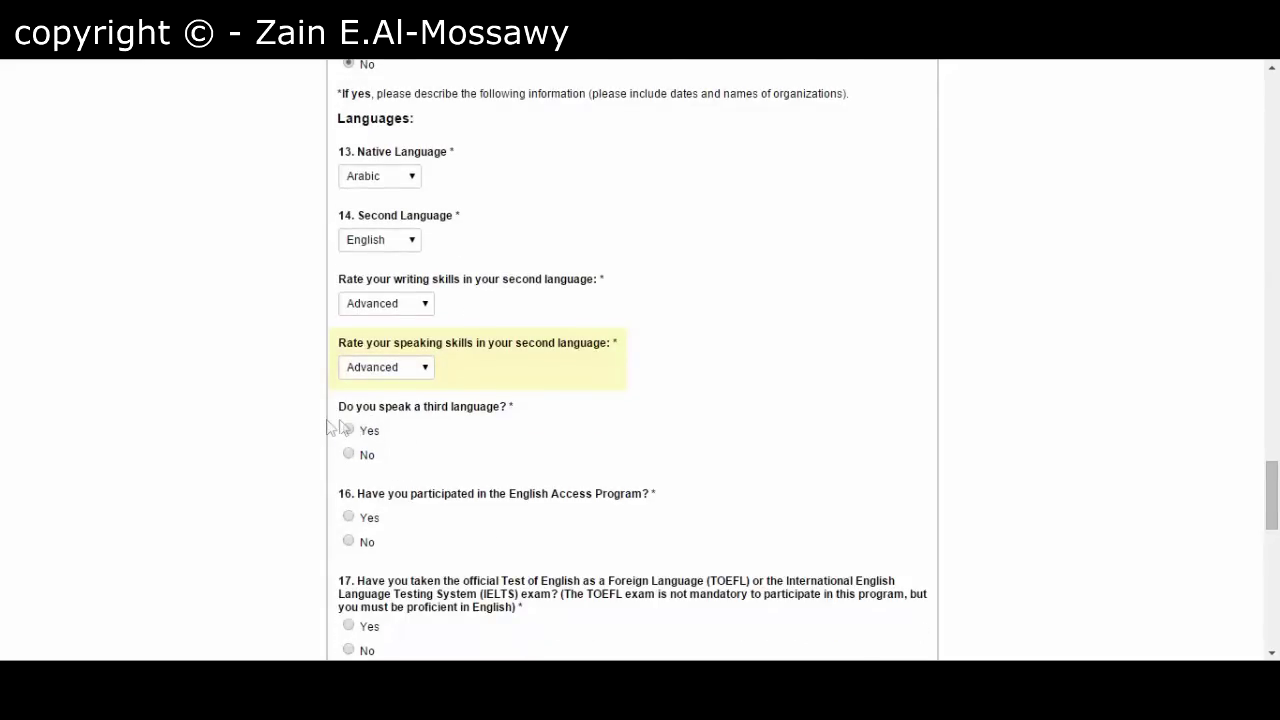
pyautogui.scroll(-1, 323, 427)
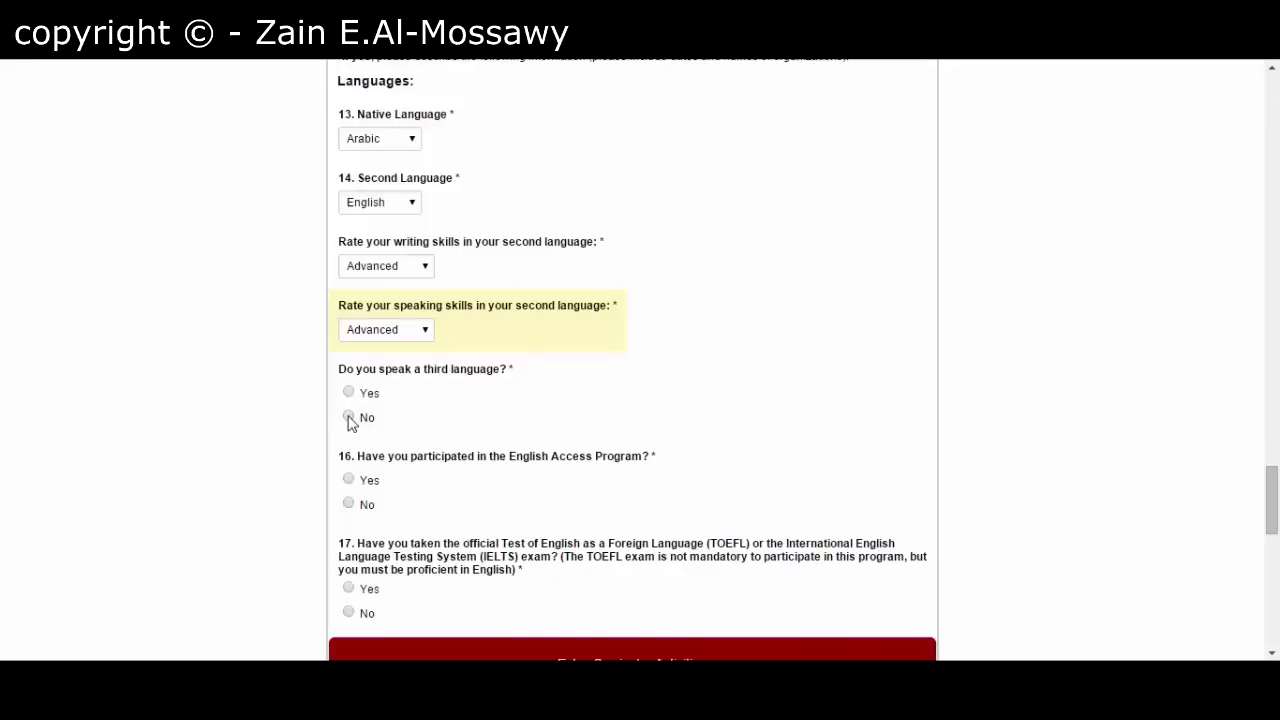
# - Answer No to a third language, the English Access Program, and TOEFL/IELTS
pyautogui.click(349, 420)
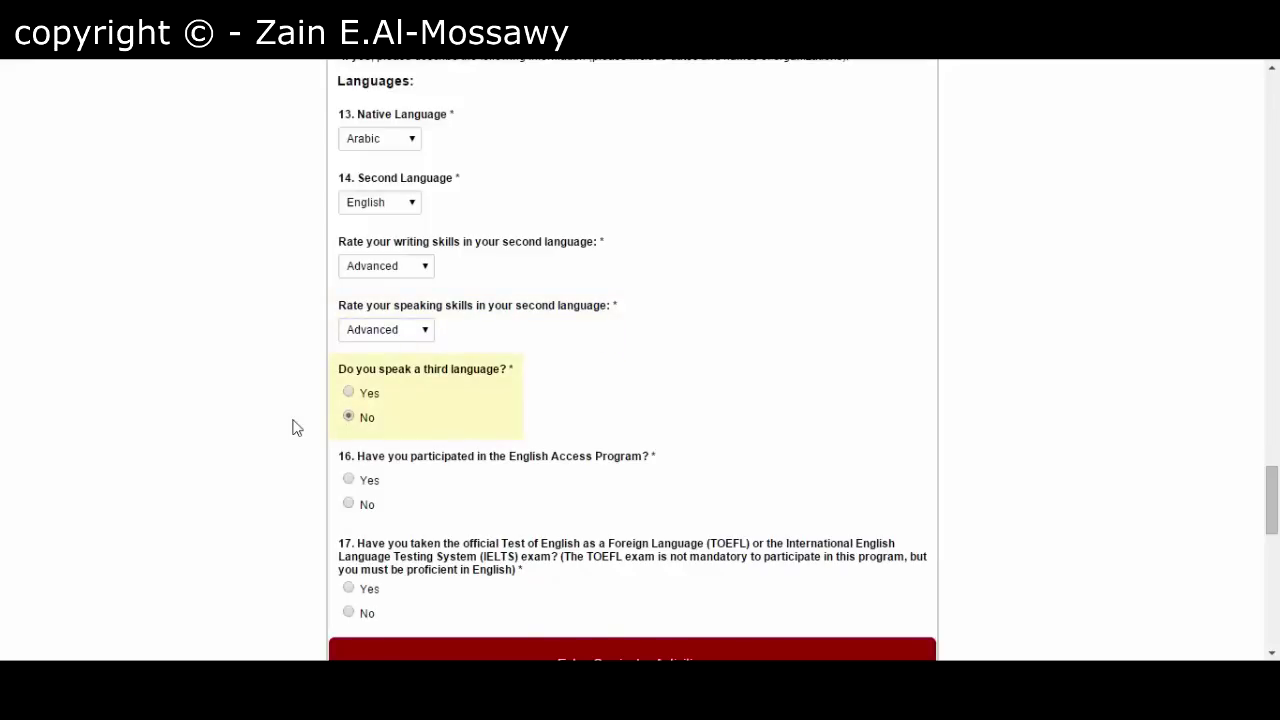
pyautogui.scroll(-2, 294, 428)
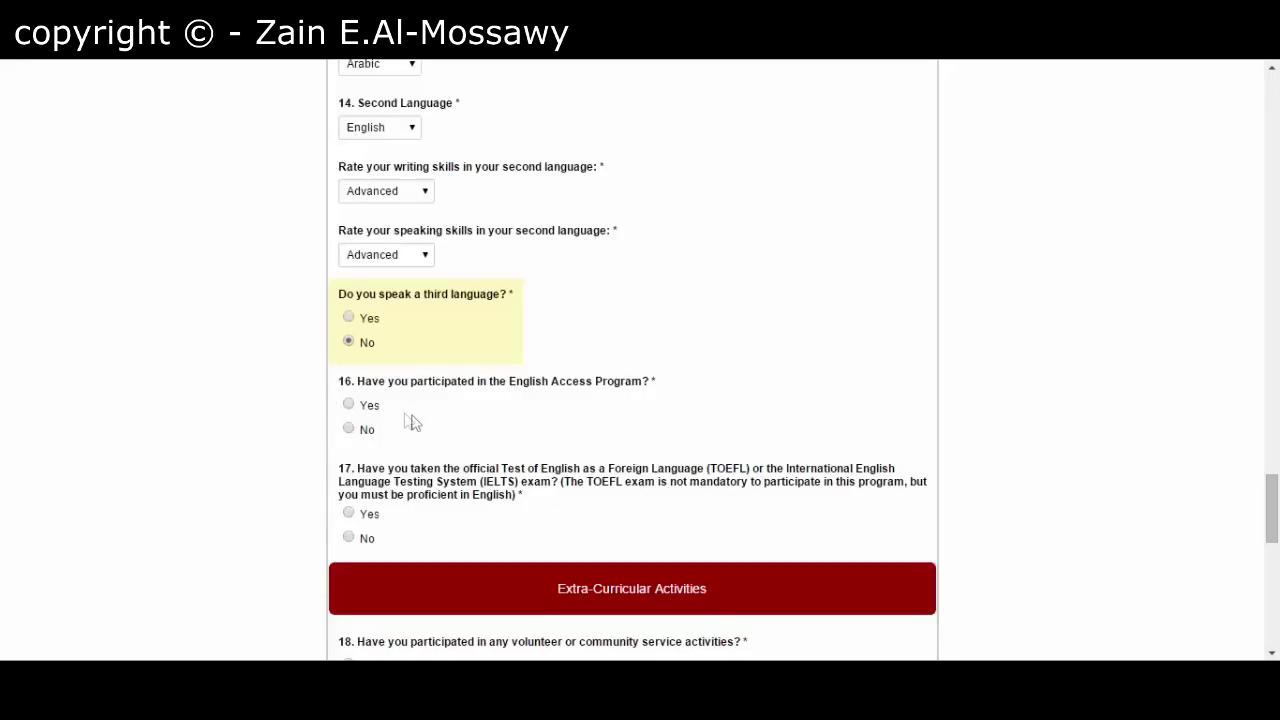
pyautogui.click(348, 430)
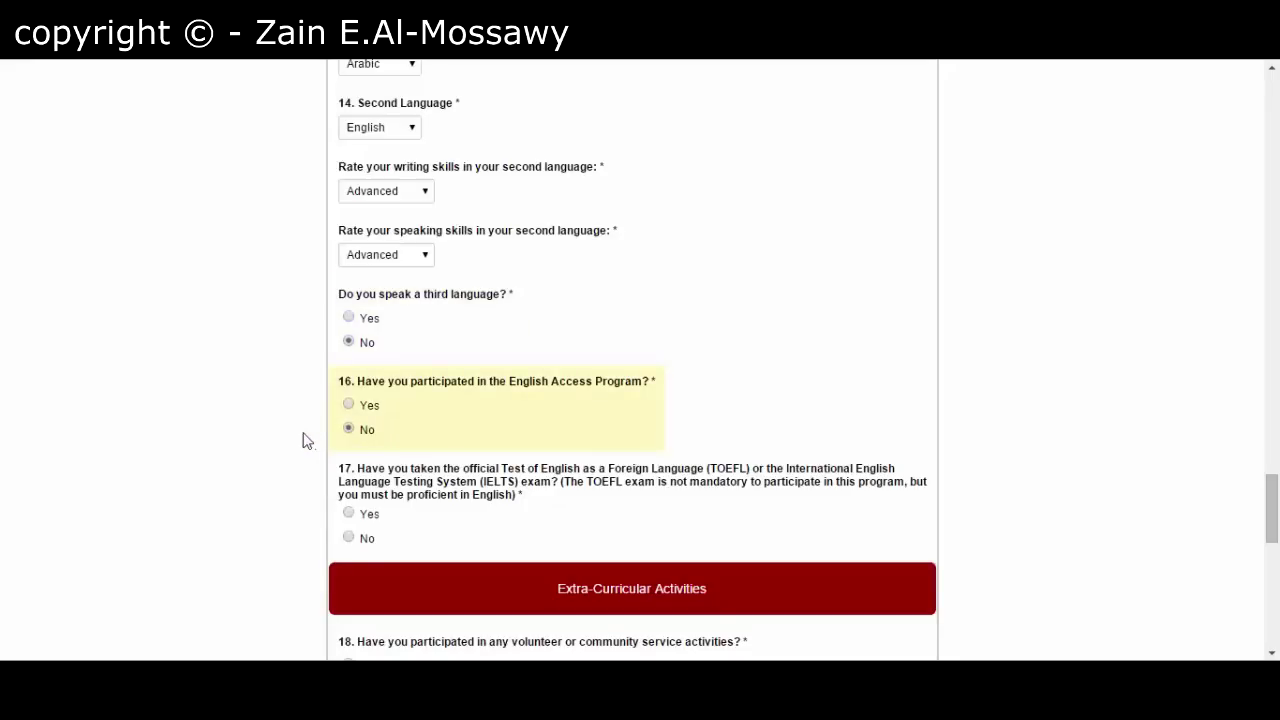
pyautogui.scroll(-2, 318, 488)
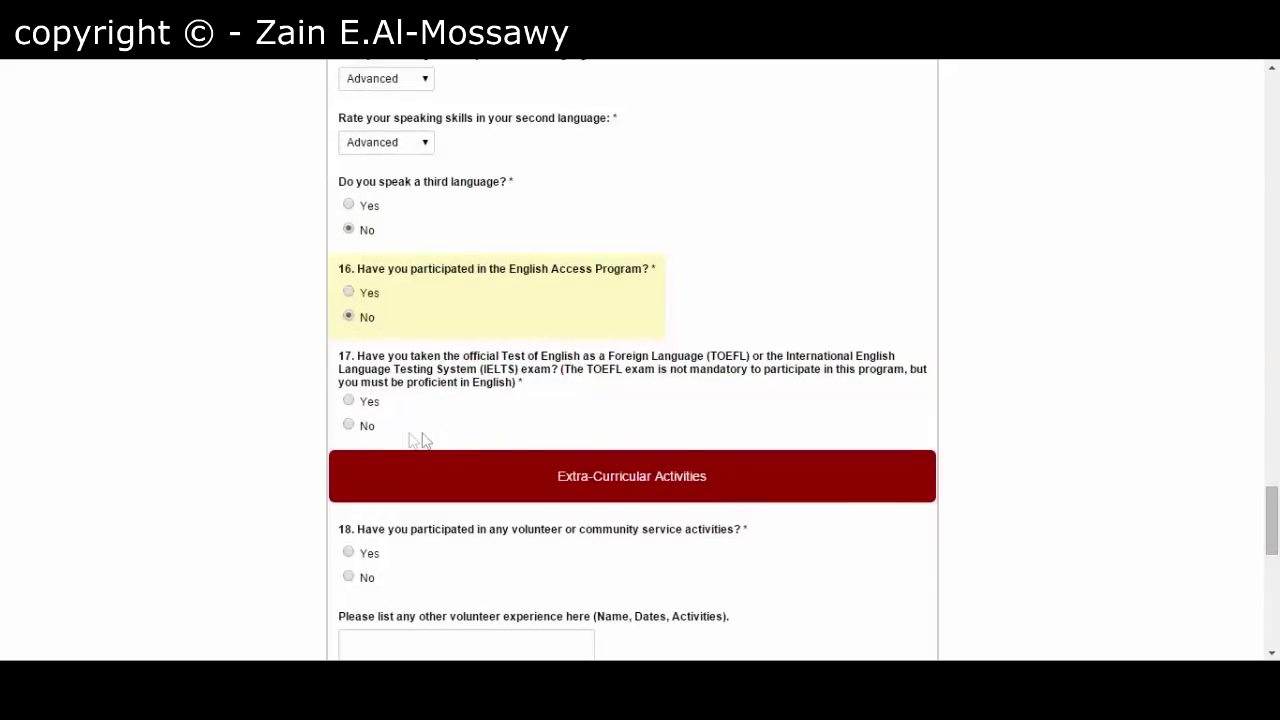
pyautogui.click(360, 428)
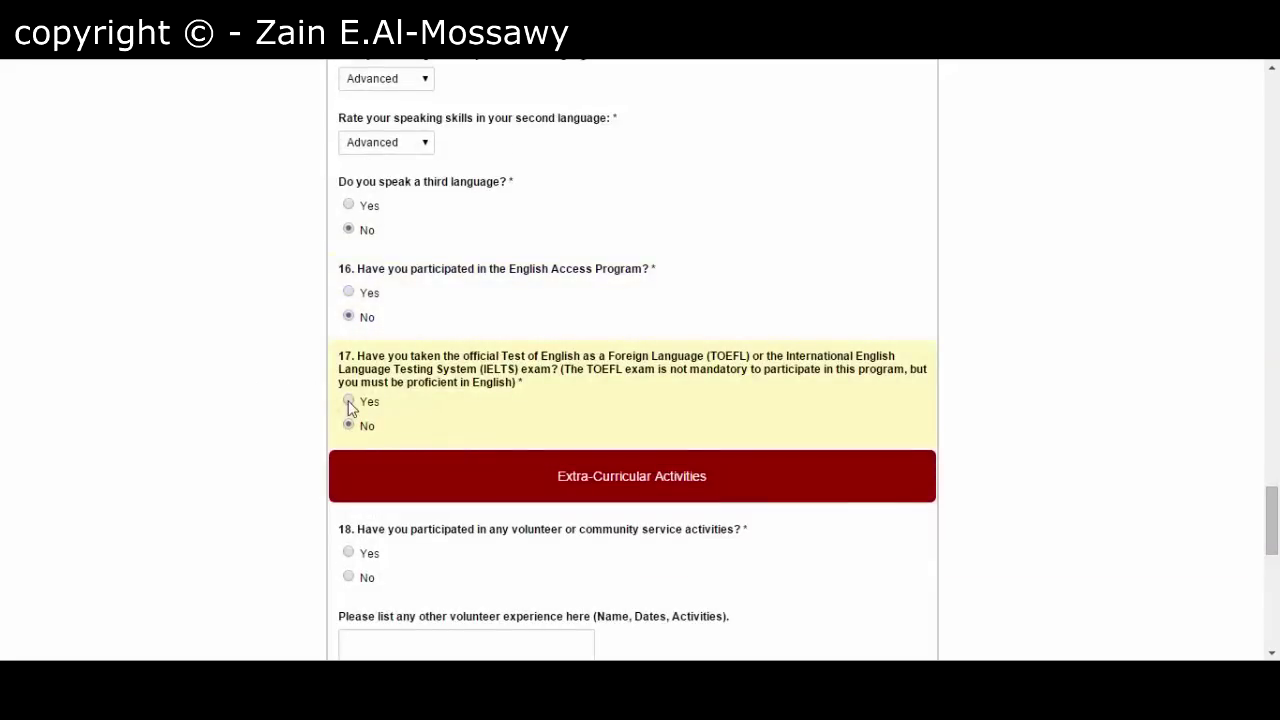
pyautogui.click(348, 401)
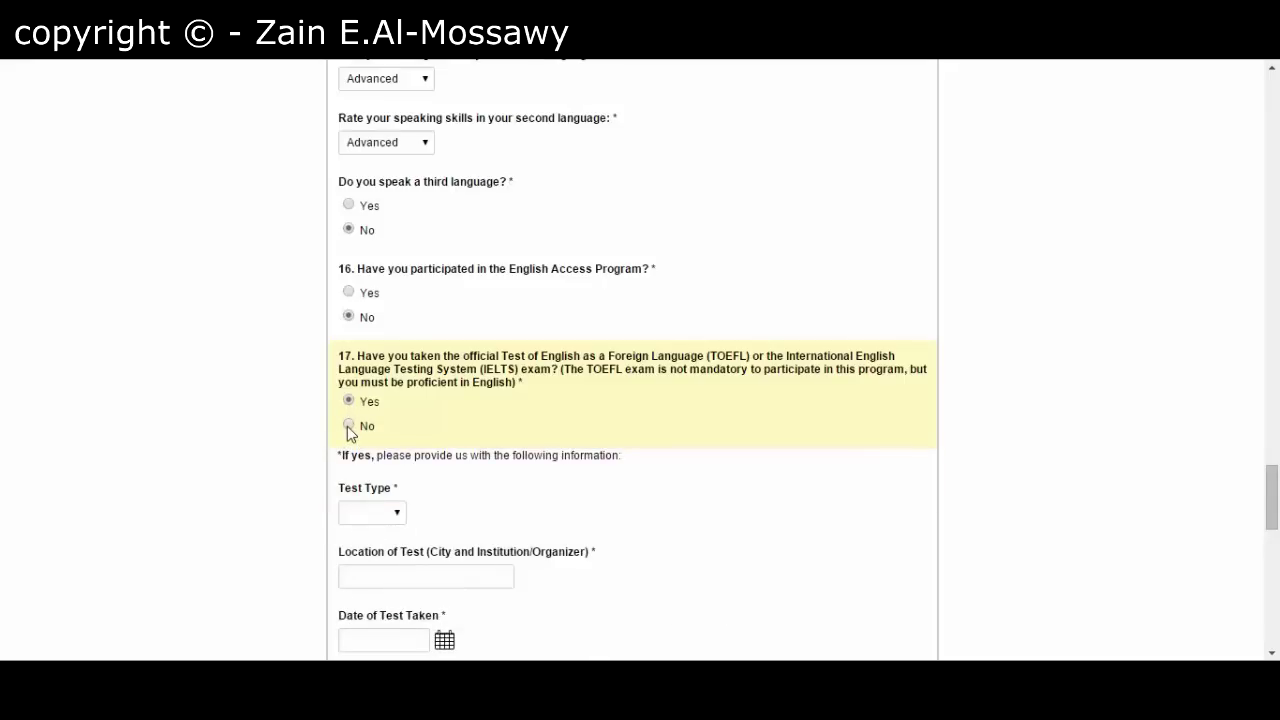
pyautogui.click(348, 426)
pyautogui.scroll(-2, 322, 436)
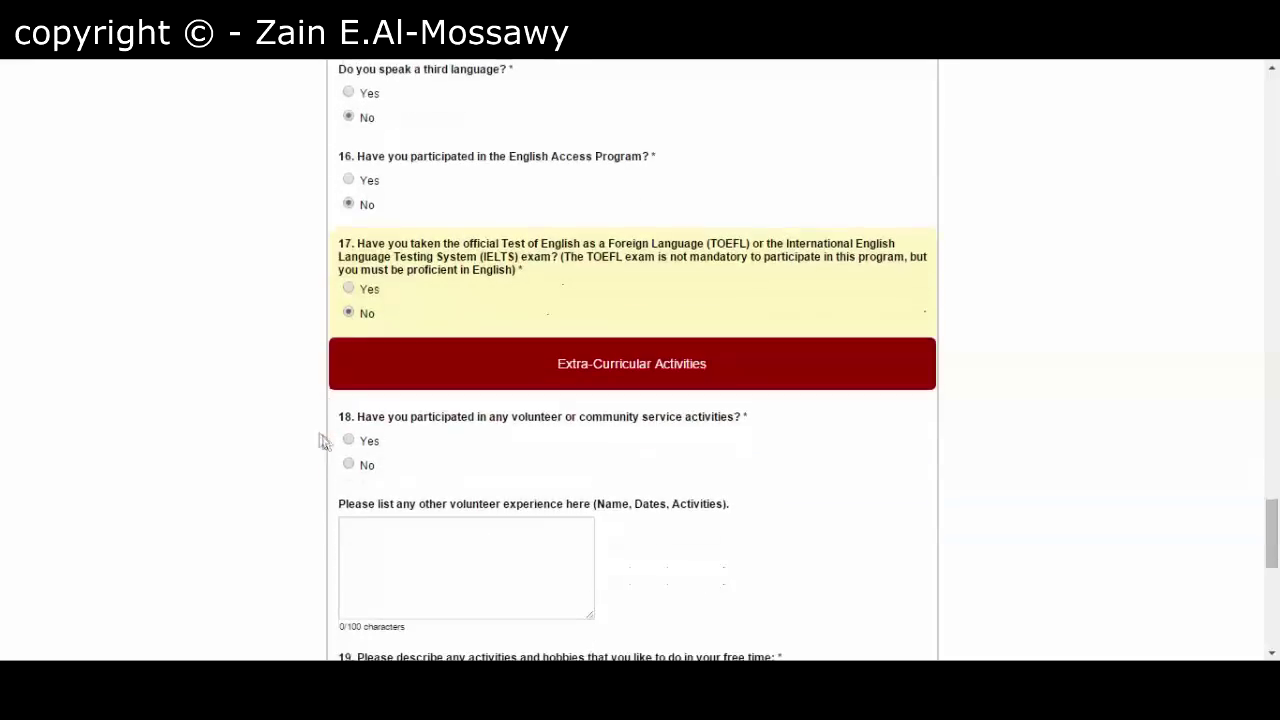
# - Answer No to having done volunteer or community service
pyautogui.scroll(-3, 451, 437)
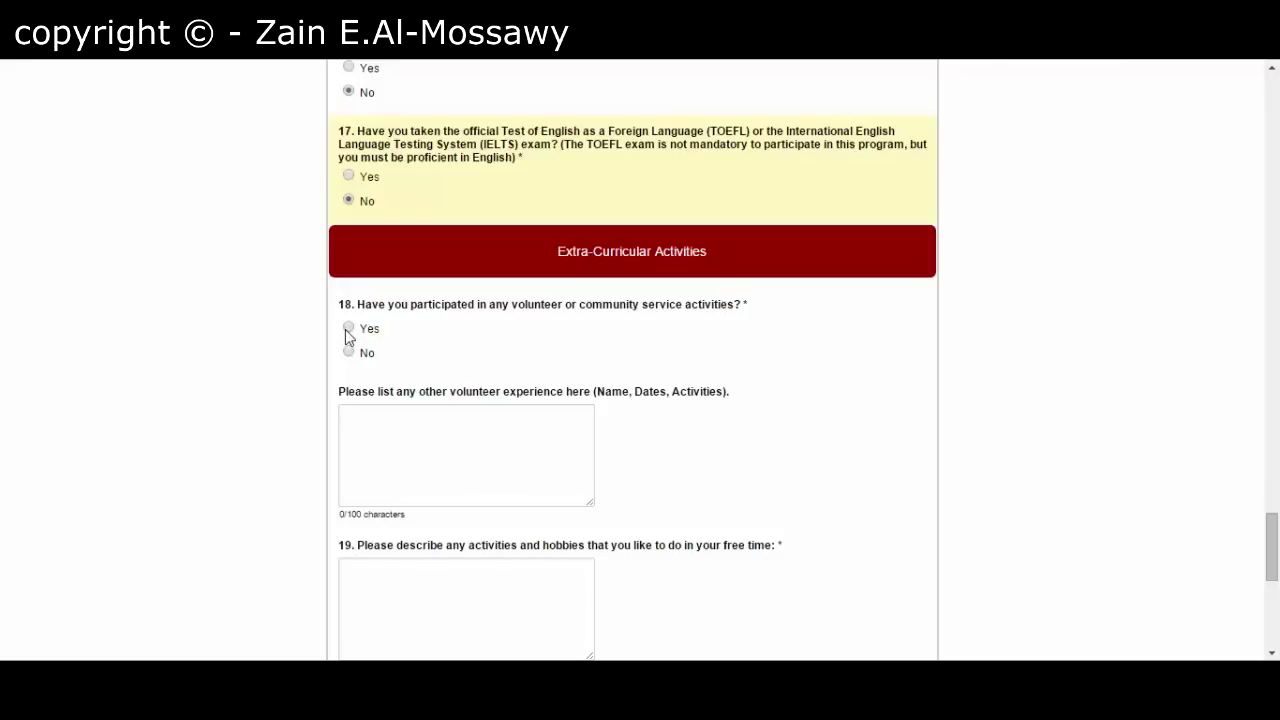
pyautogui.click(347, 329)
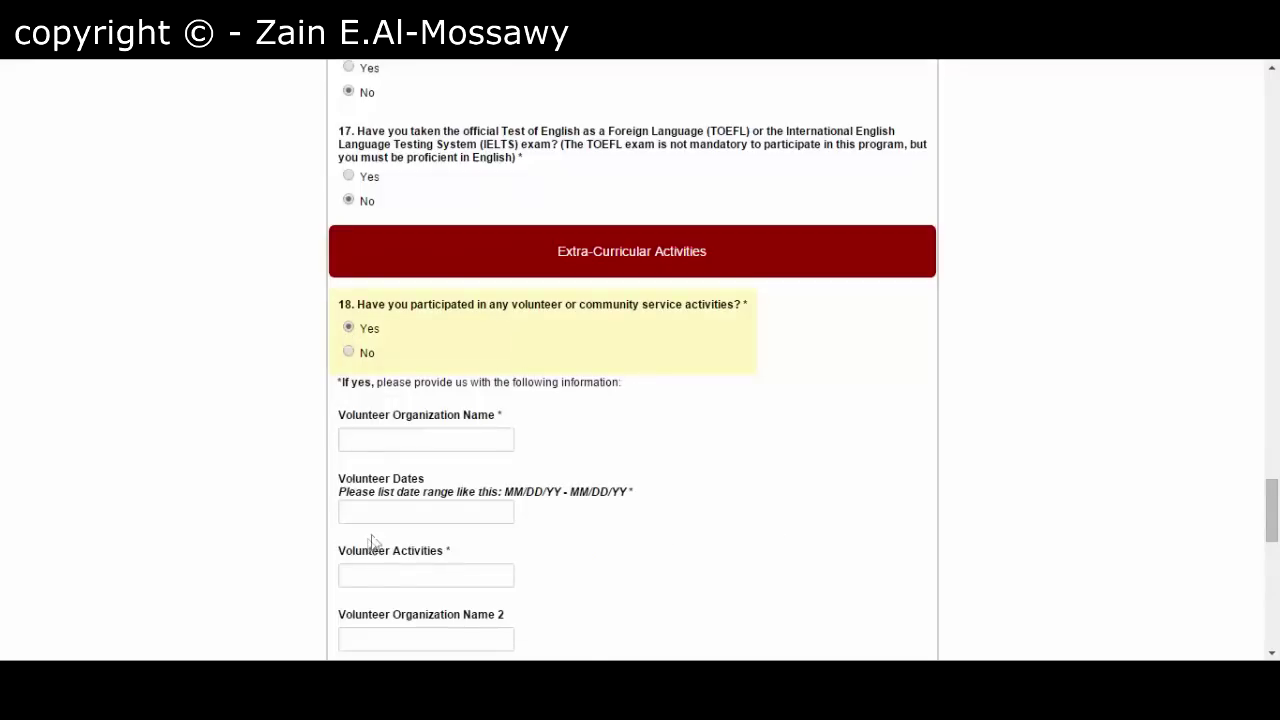
pyautogui.click(349, 354)
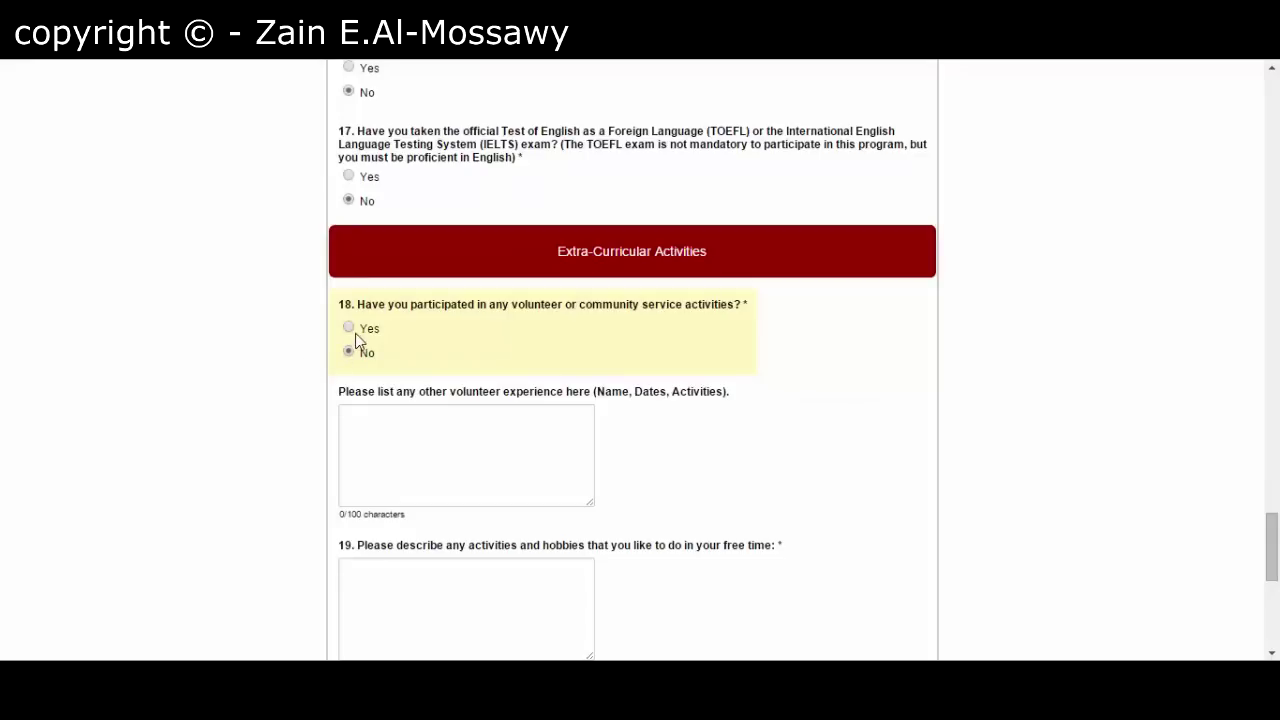
# - Enter 'Internet Surfing' as free-time activities and hobbies in question 19
pyautogui.scroll(-1, 328, 358)
pyautogui.scroll(-1, 328, 358)
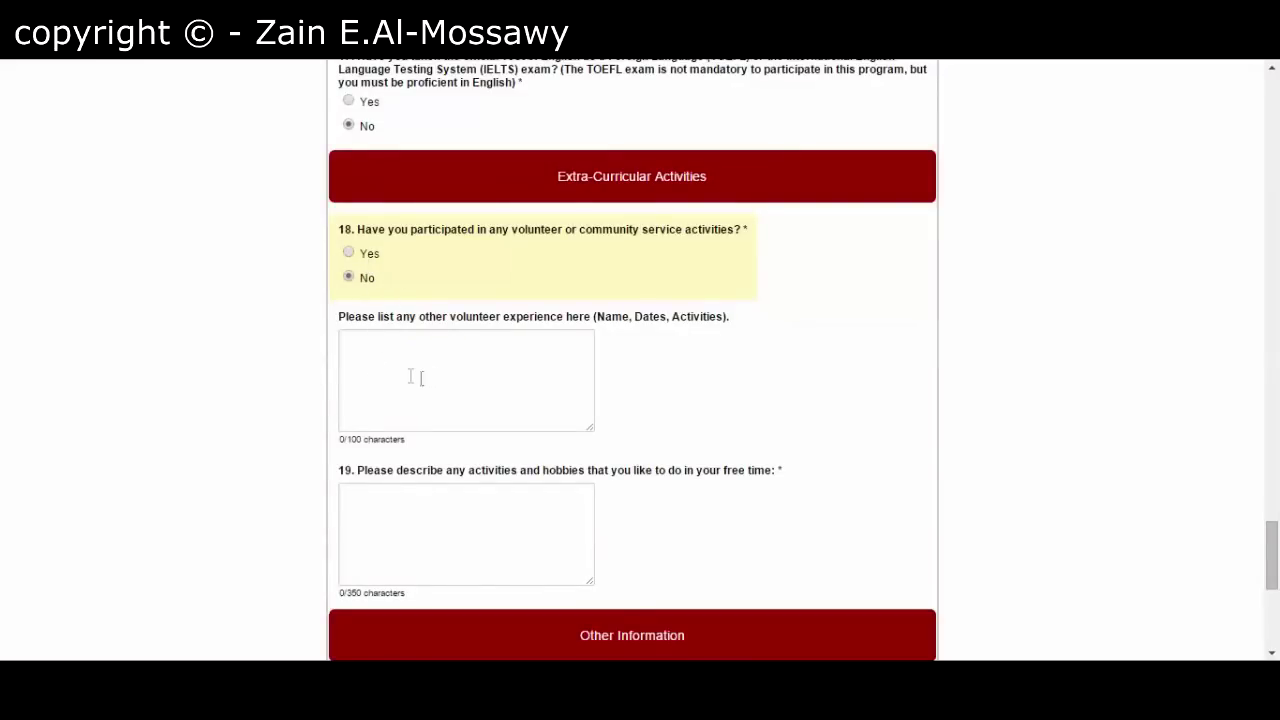
pyautogui.scroll(-2, 300, 365)
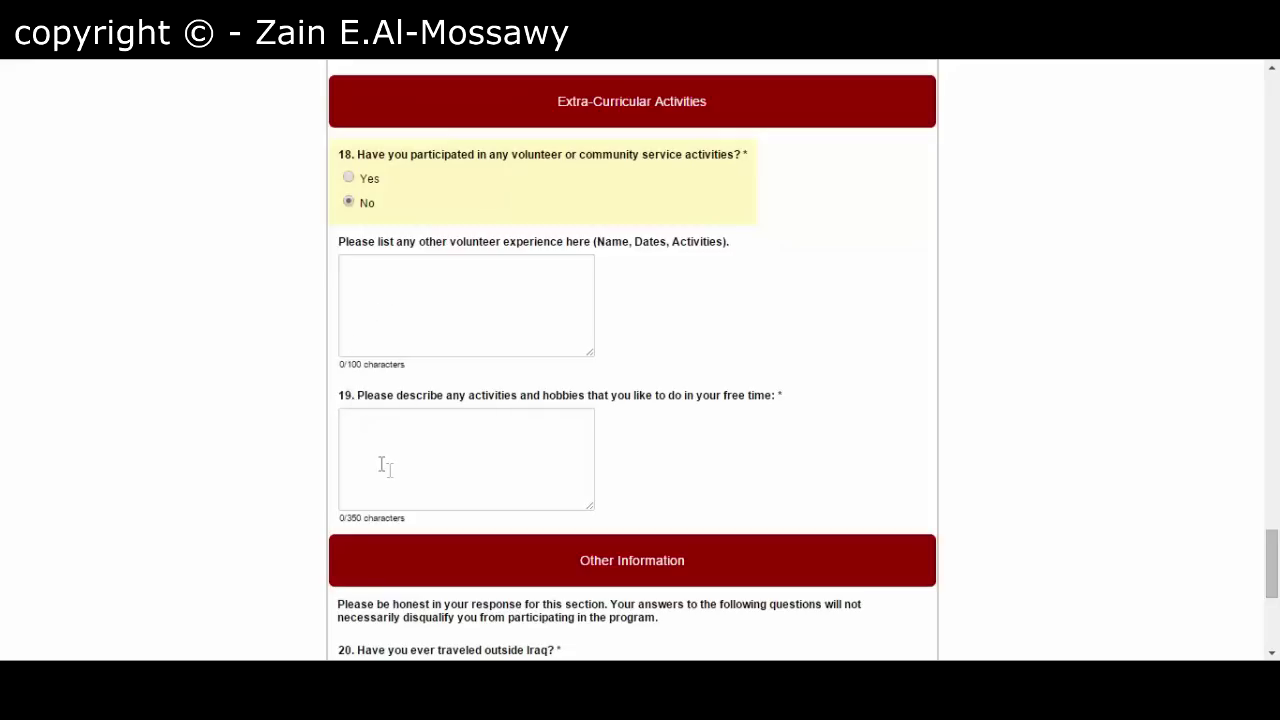
pyautogui.scroll(-2, 290, 443)
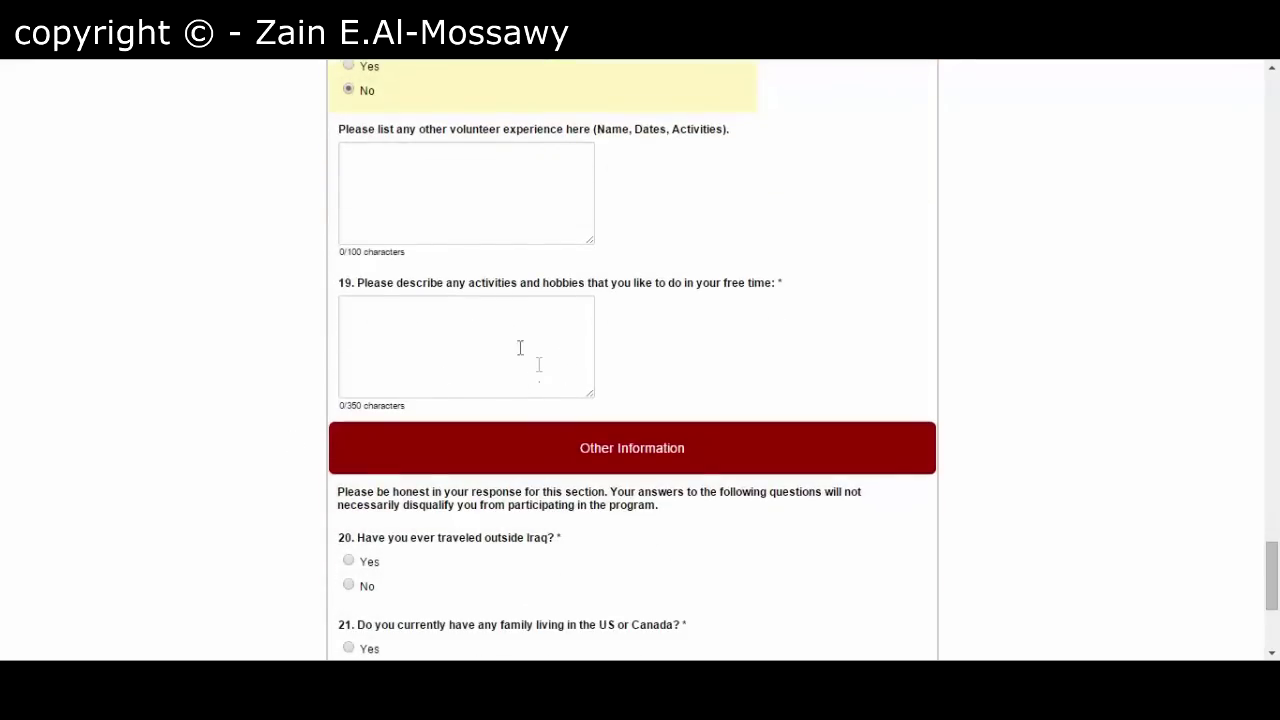
pyautogui.click(451, 330)
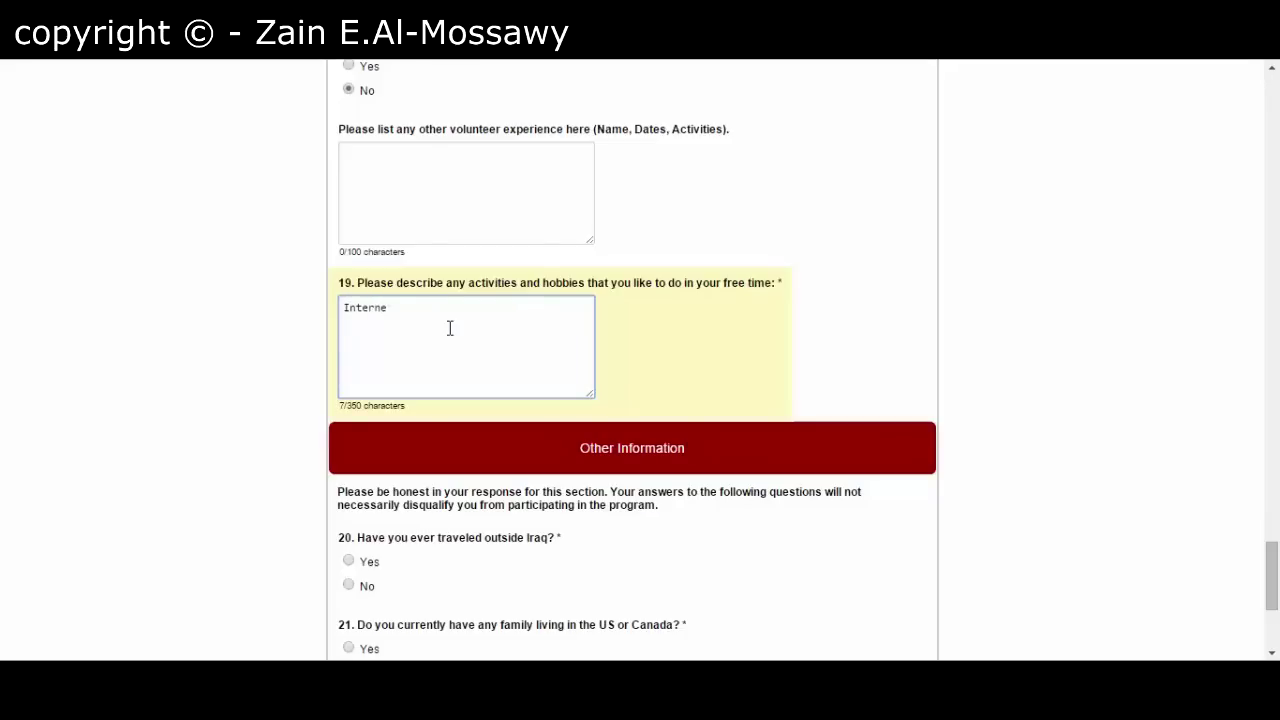
pyautogui.write('Surfing')
# - Answer No to having travelled outside Iraq
pyautogui.click(300, 365)
pyautogui.scroll(-3, 296, 368)
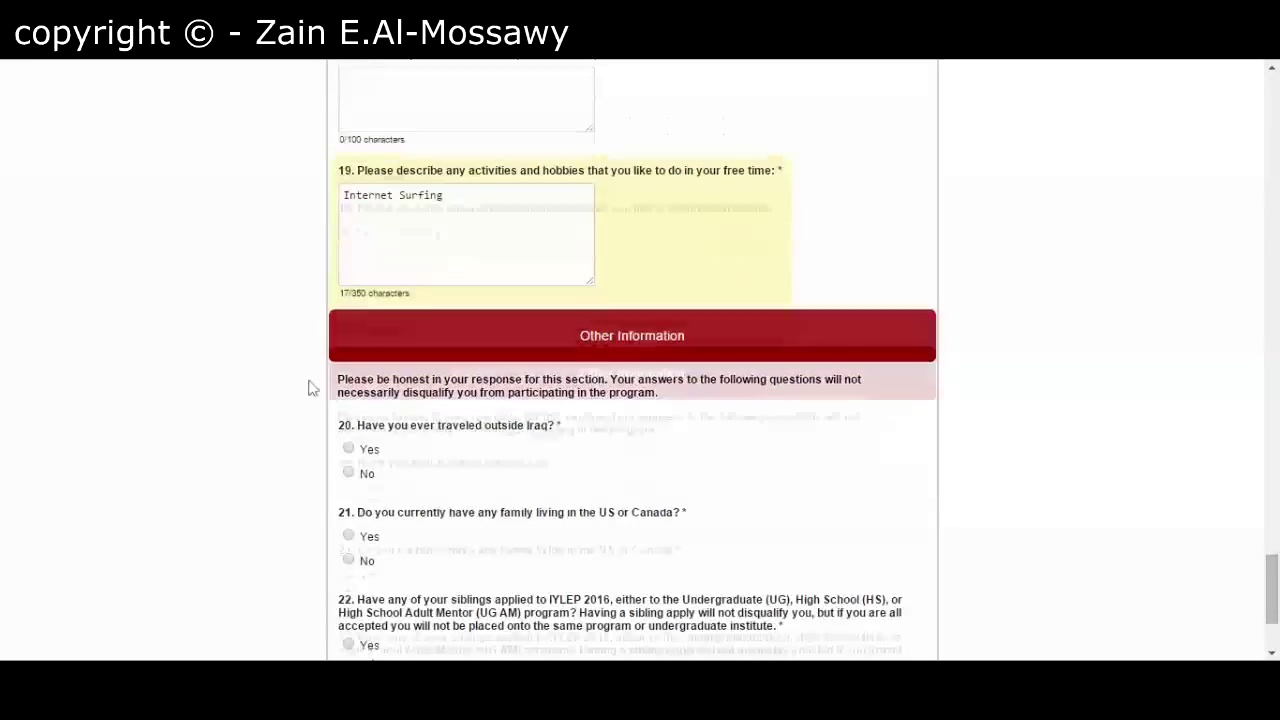
pyautogui.scroll(-1, 482, 451)
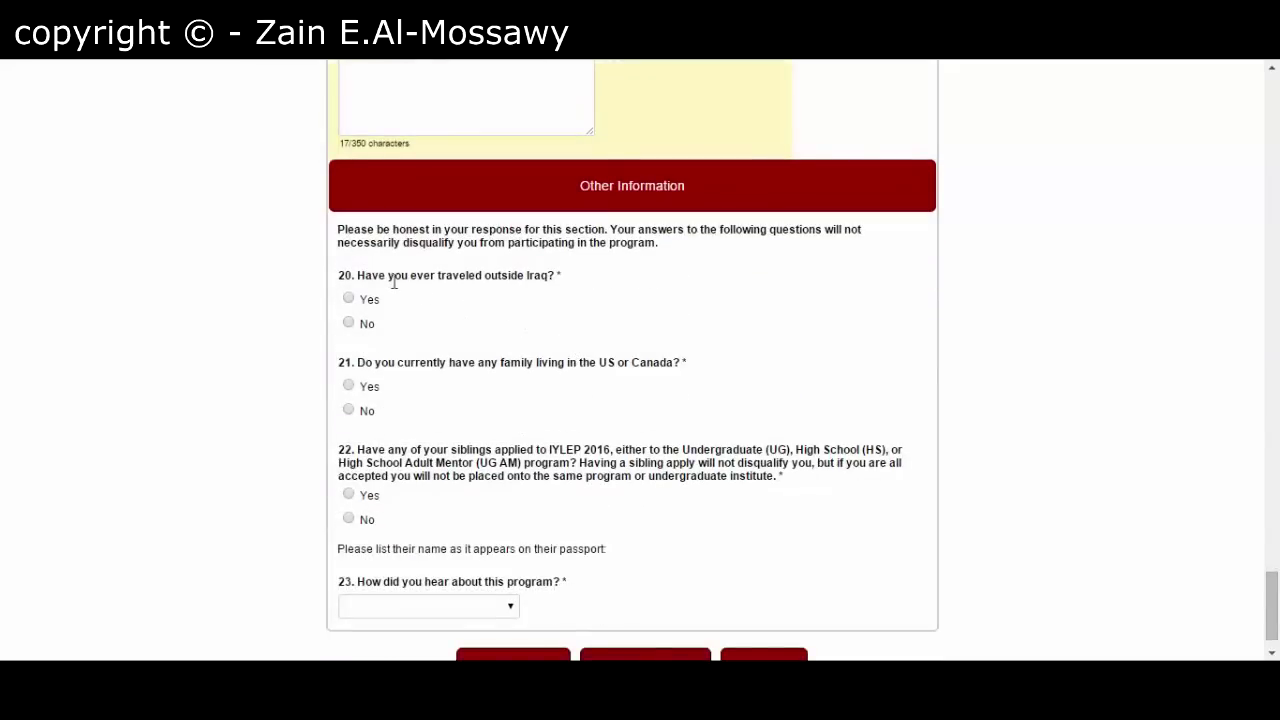
pyautogui.scroll(-1, 458, 280)
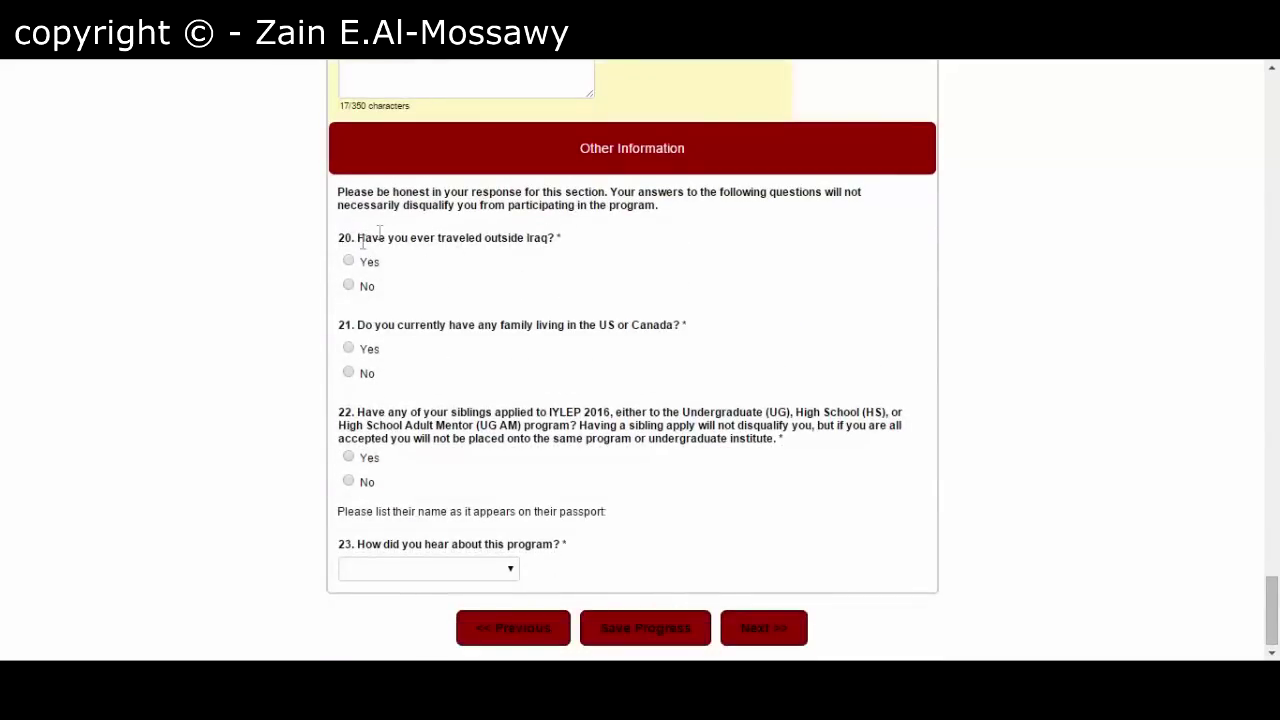
pyautogui.click(349, 286)
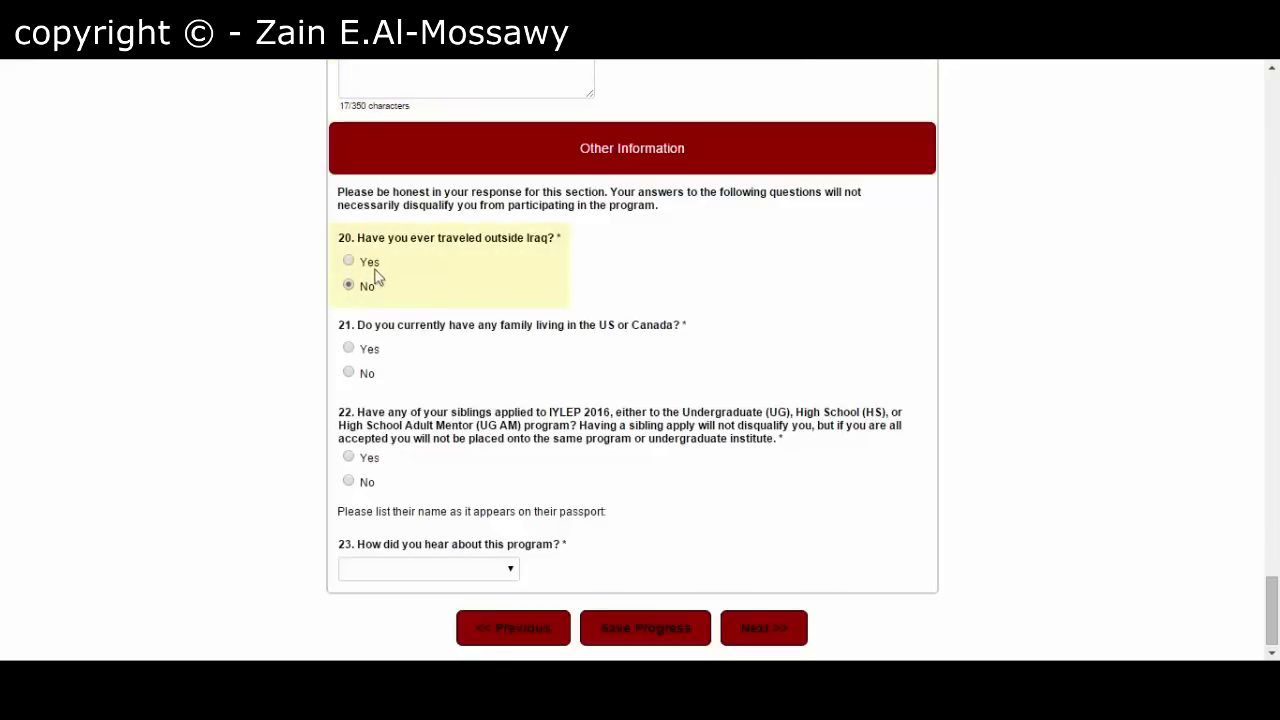
pyautogui.click(350, 263)
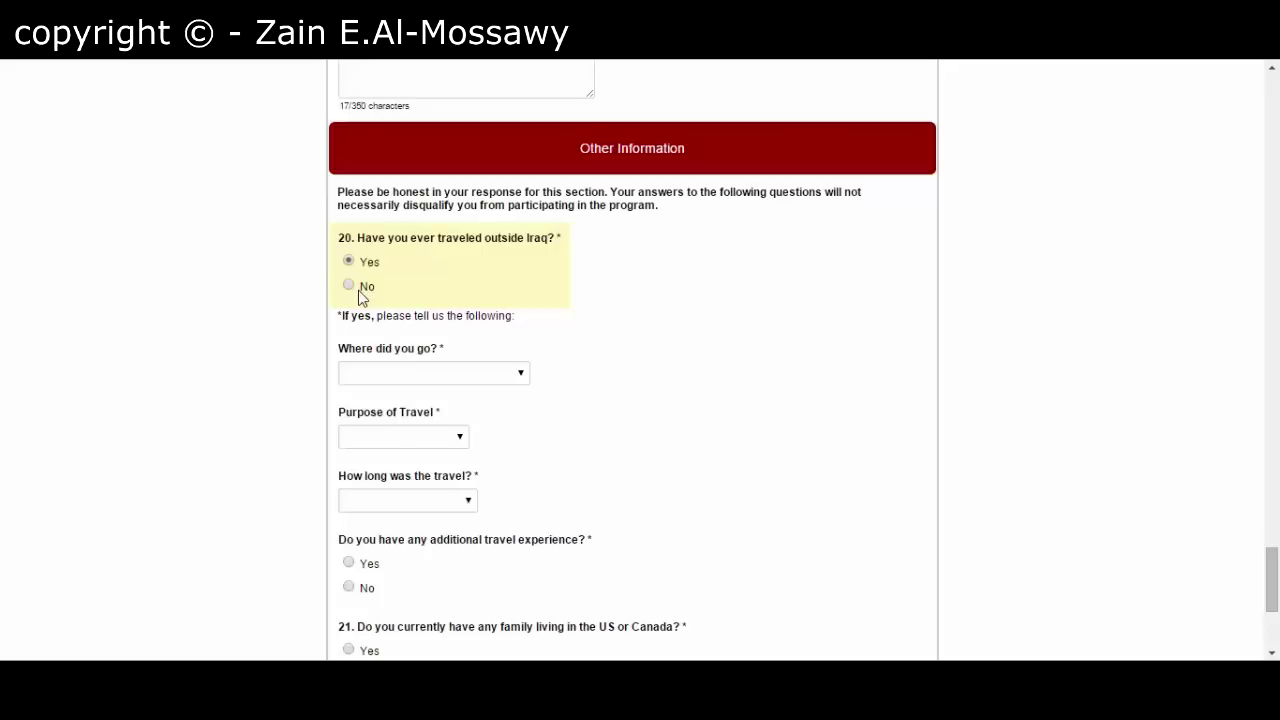
pyautogui.click(358, 290)
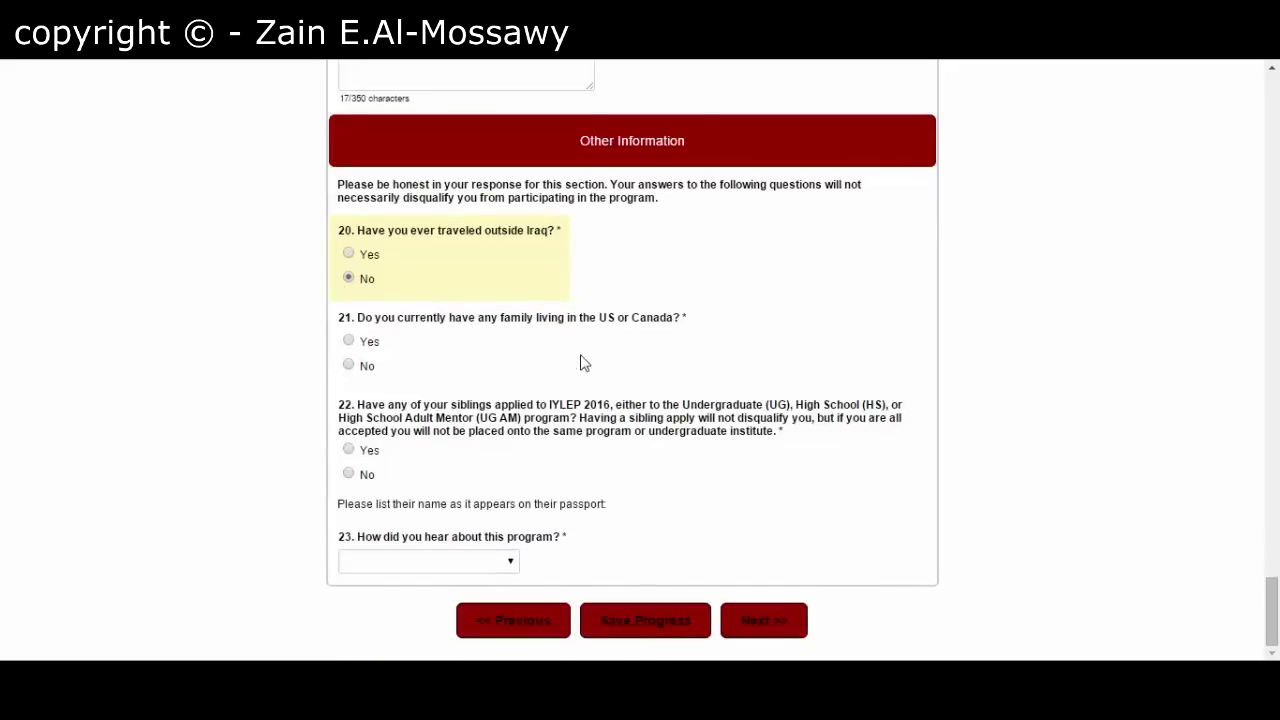
# - Answer No to family in the US/Canada and sibling applicants; choose Facebook as referral source
pyautogui.click(349, 366)
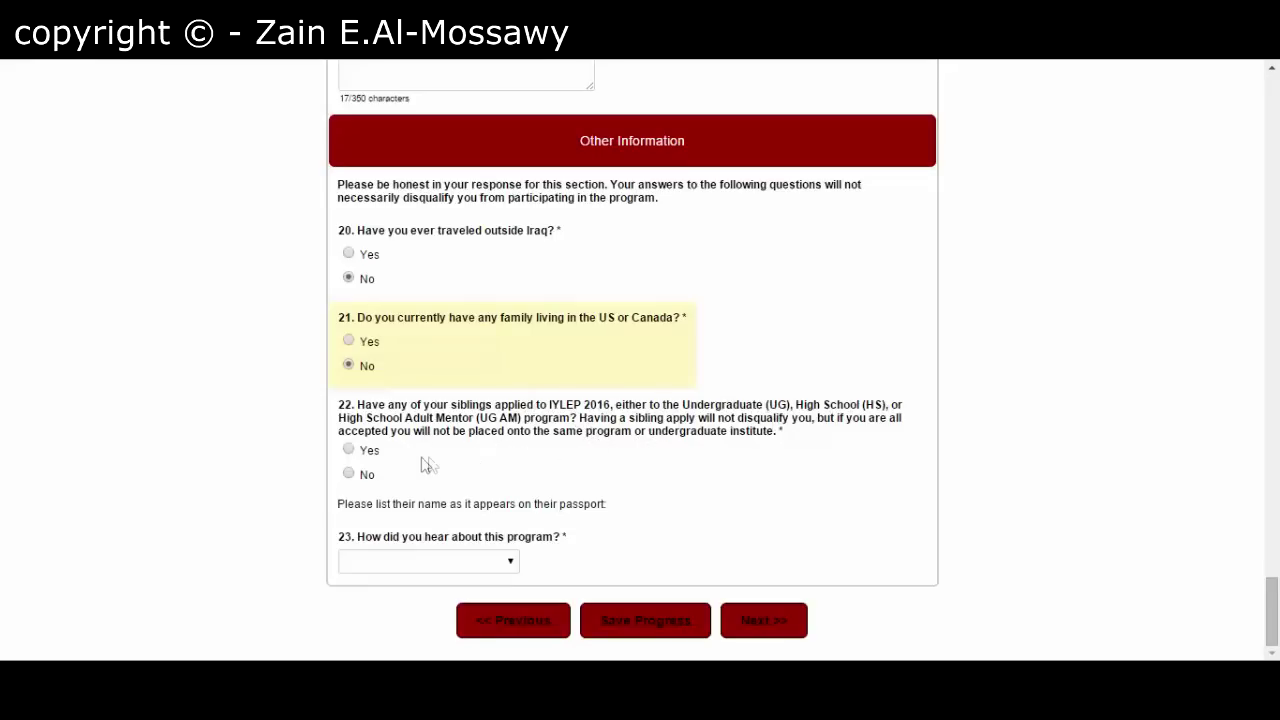
pyautogui.click(349, 474)
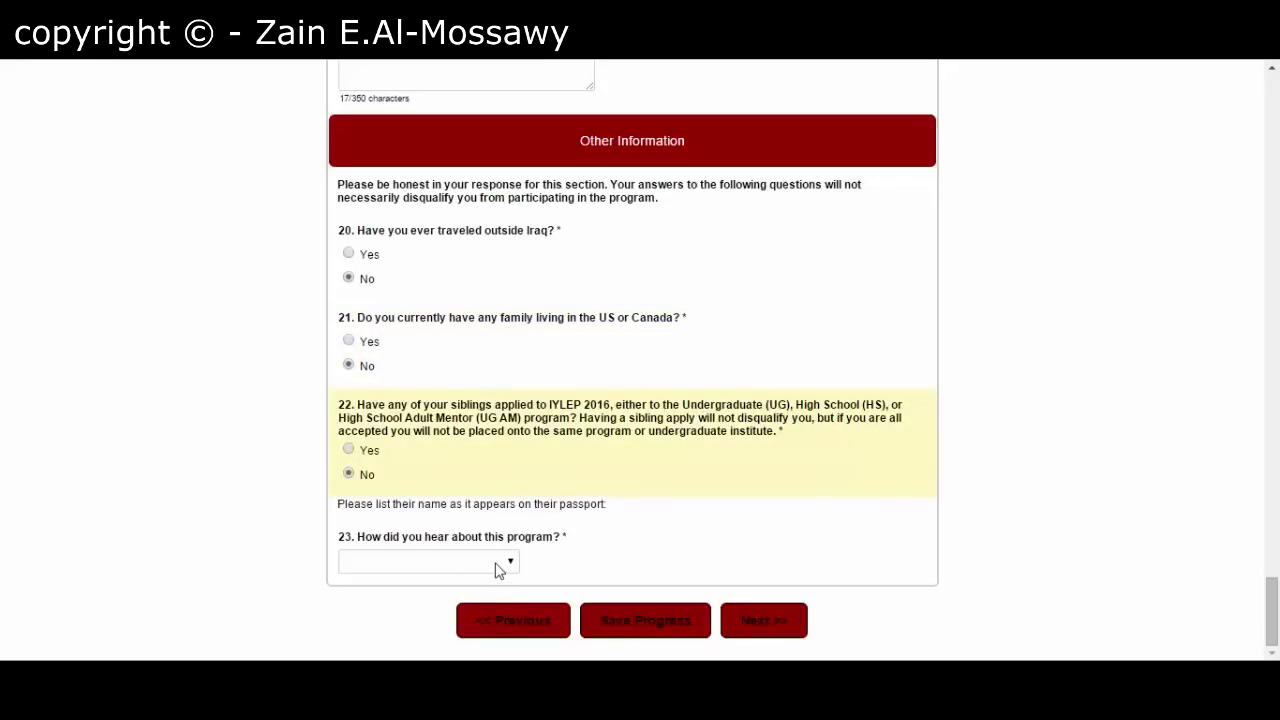
pyautogui.click(498, 567)
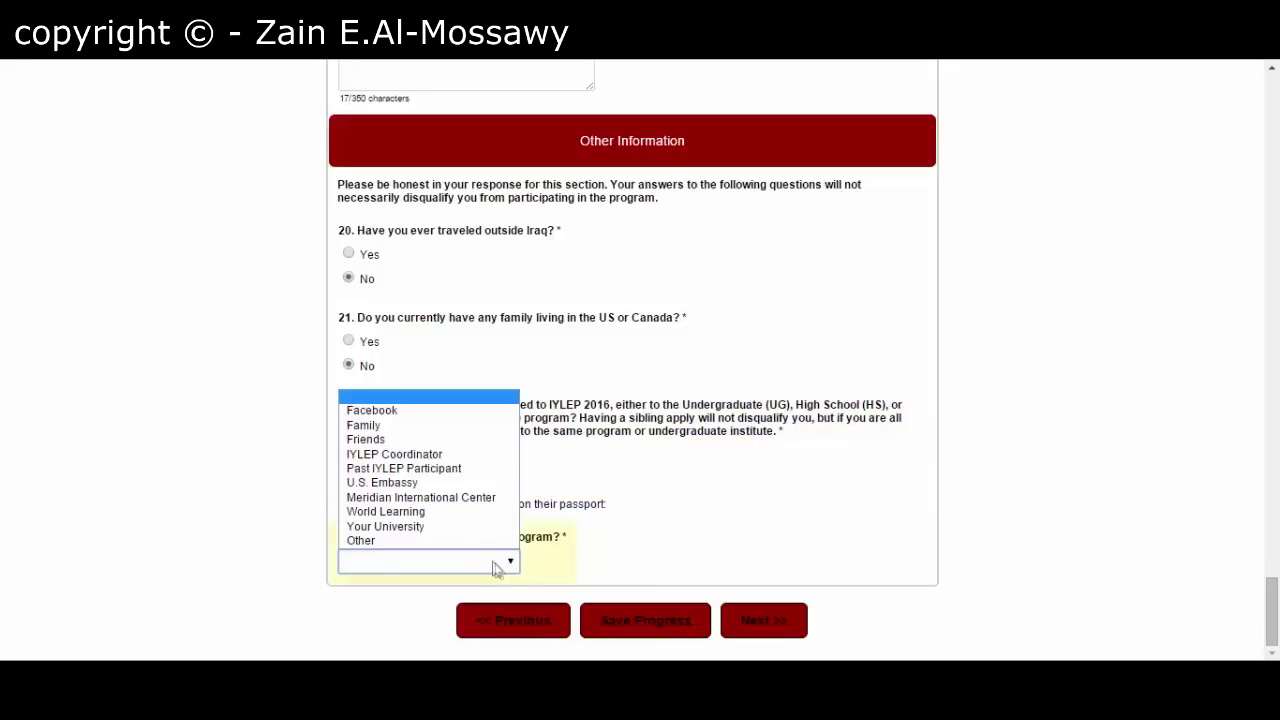
pyautogui.click(421, 416)
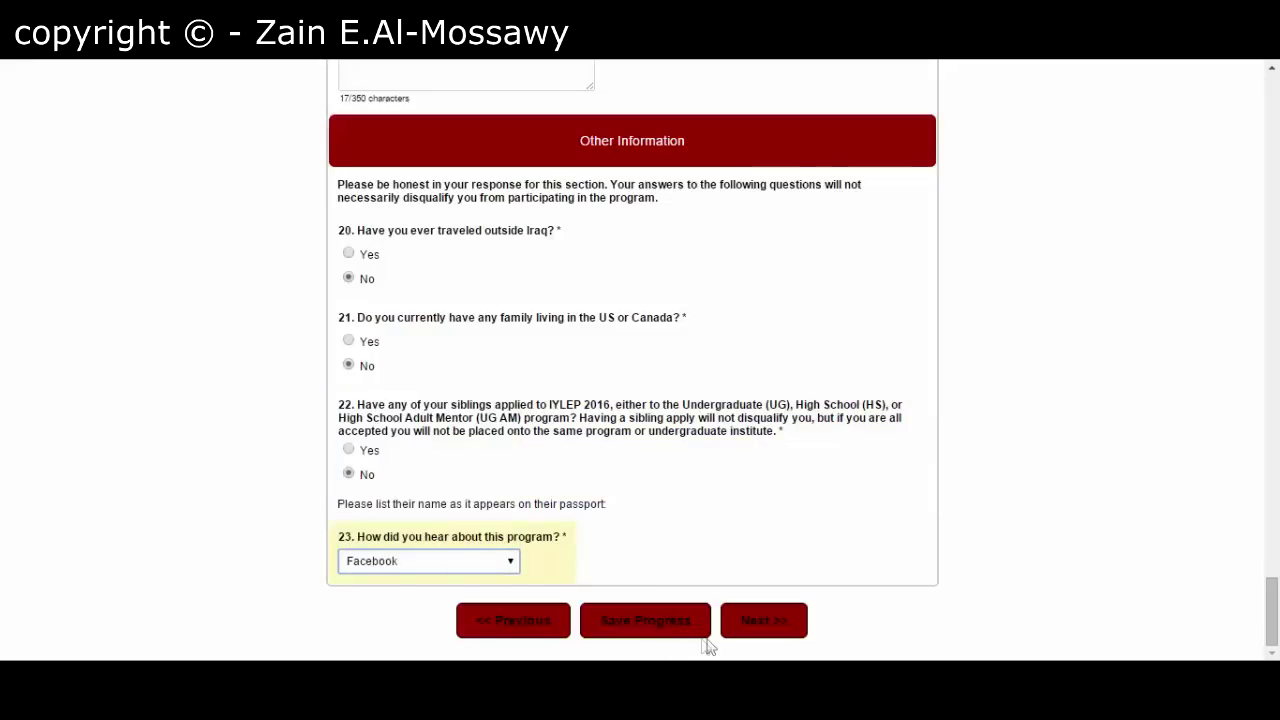
# - On the next page, select Entrepreneurship and Community Development under Program Theme Selection
pyautogui.click(762, 630)
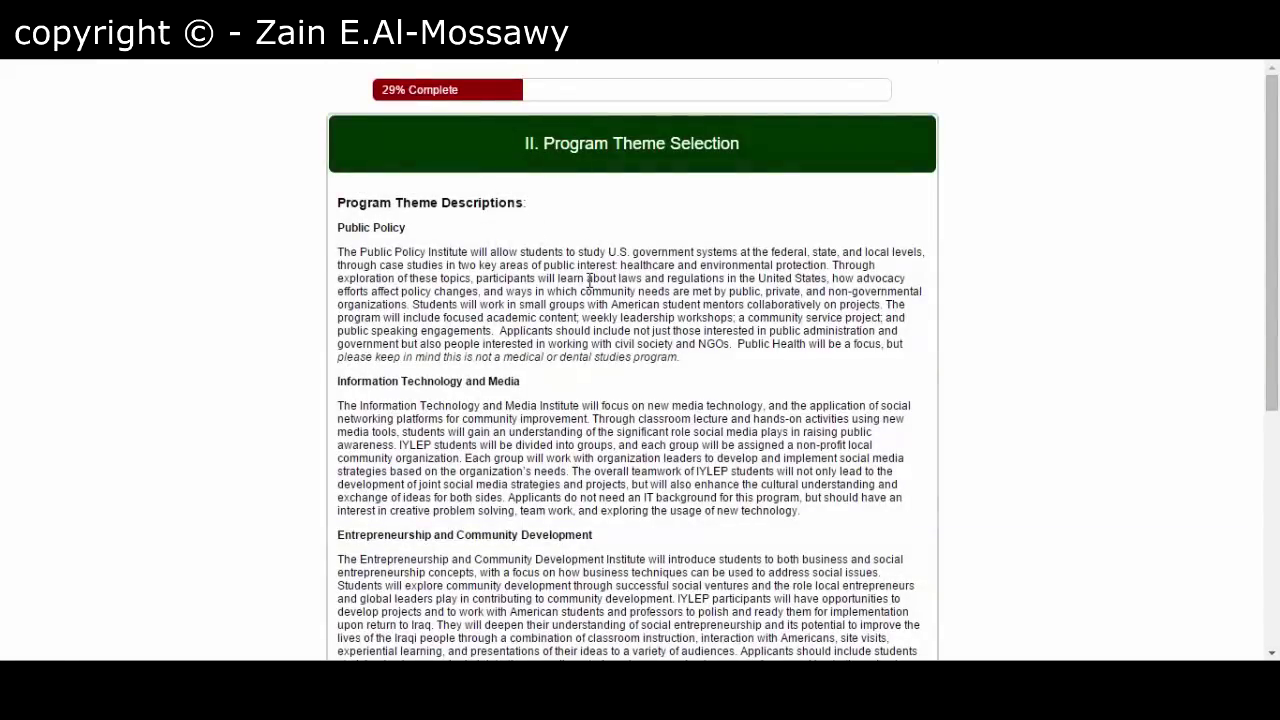
pyautogui.scroll(-1, 589, 280)
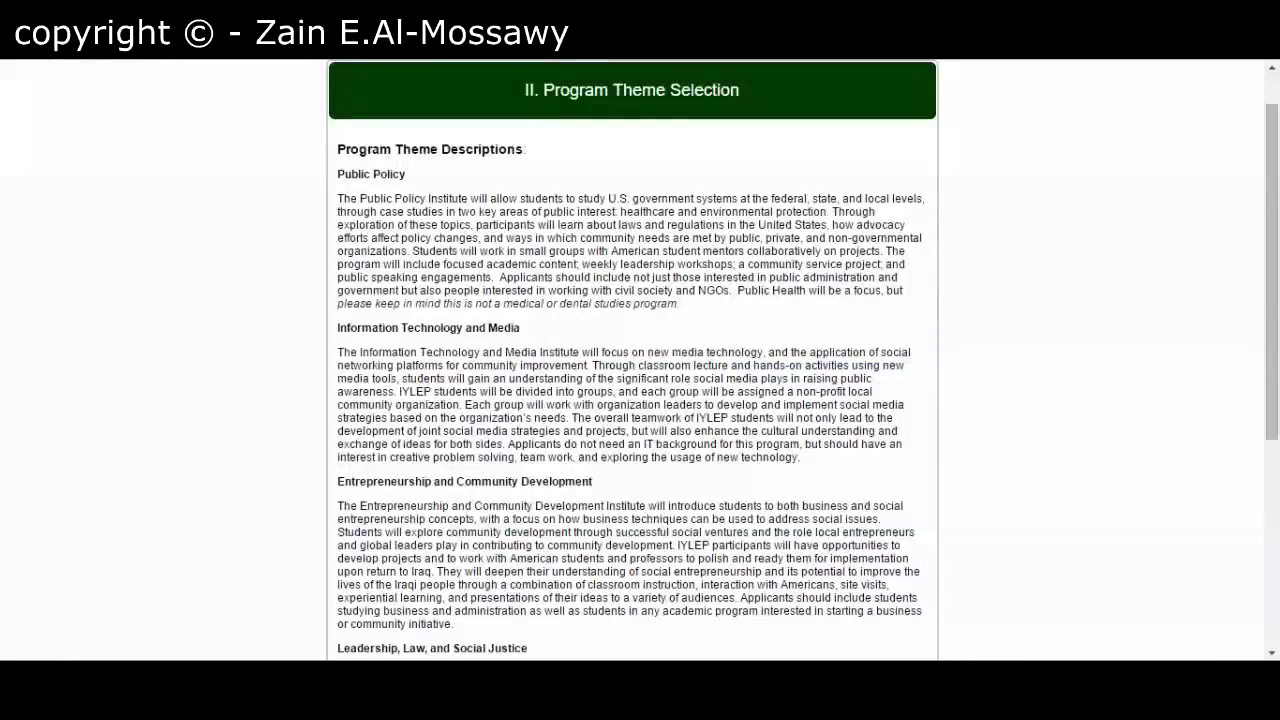
pyautogui.scroll(-1, 632, 360)
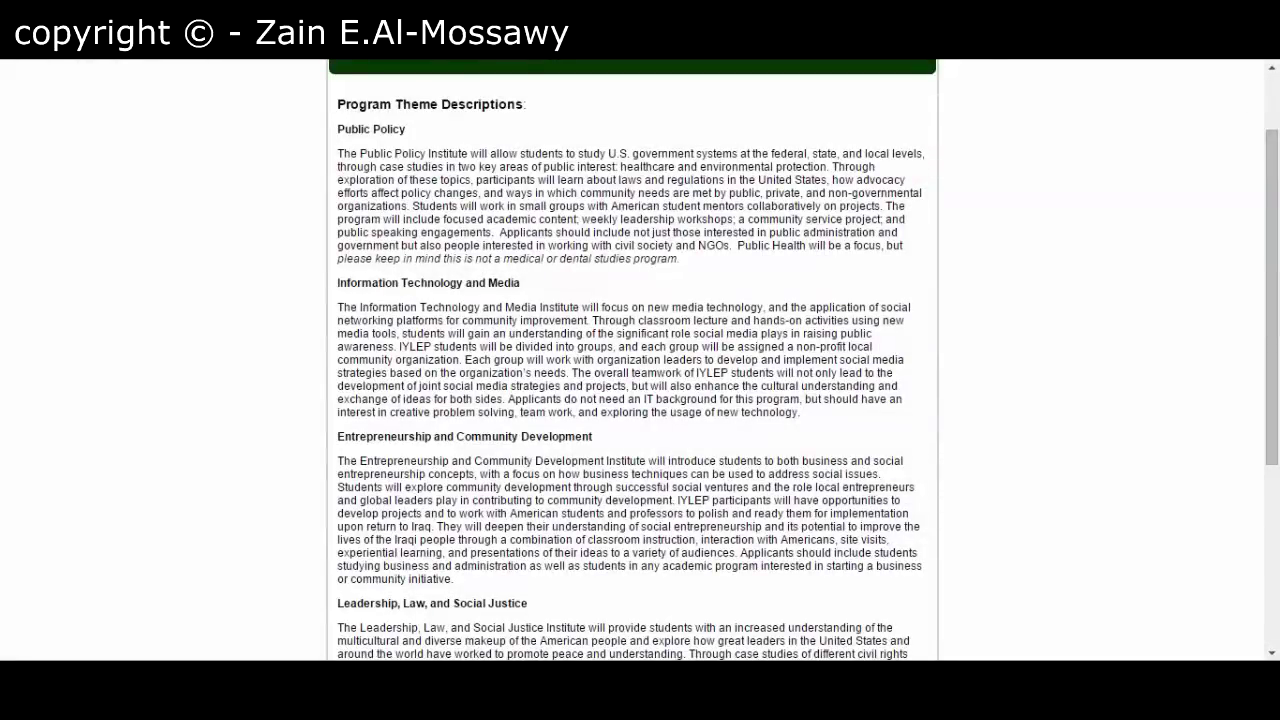
pyautogui.scroll(-1, 632, 360)
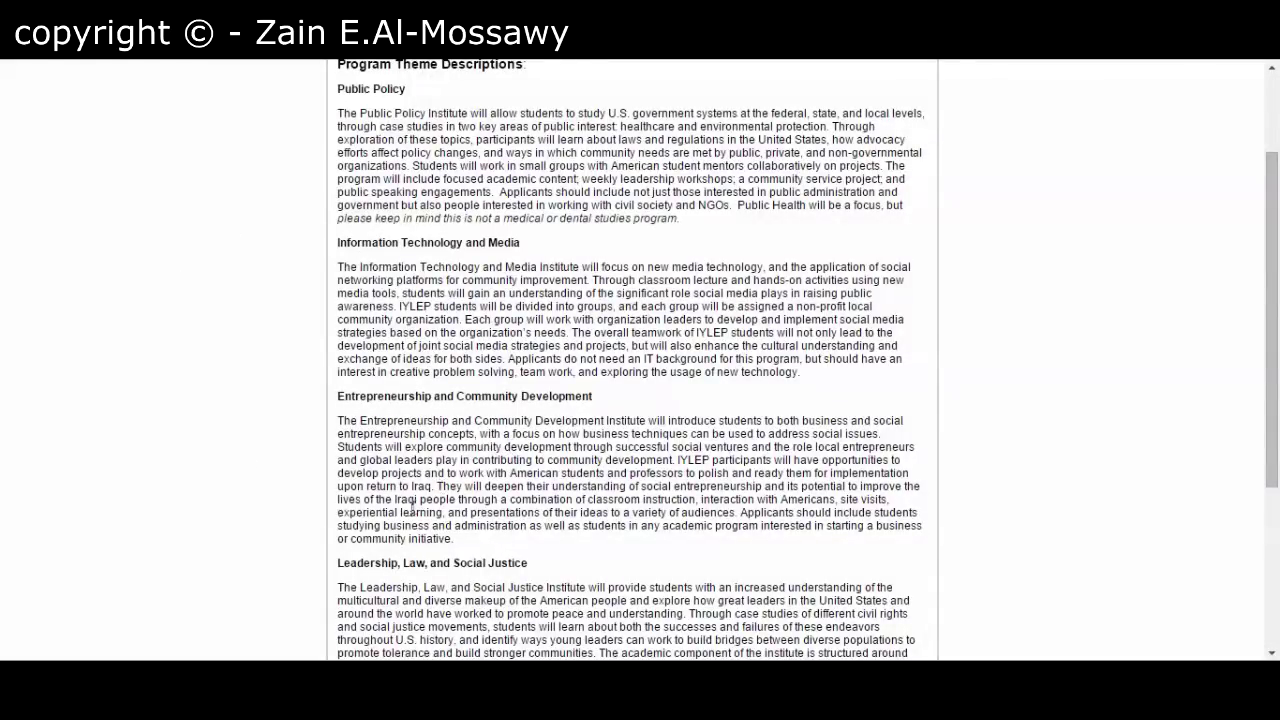
pyautogui.scroll(-5, 411, 510)
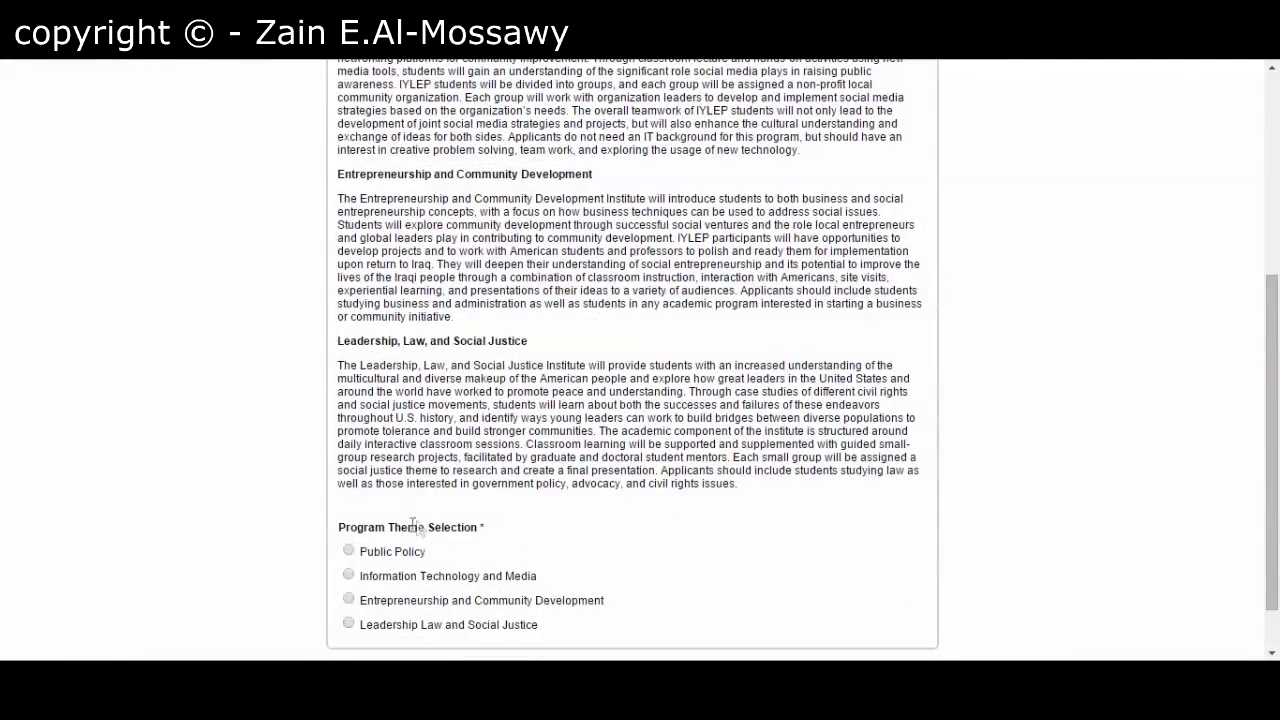
pyautogui.scroll(-2, 357, 548)
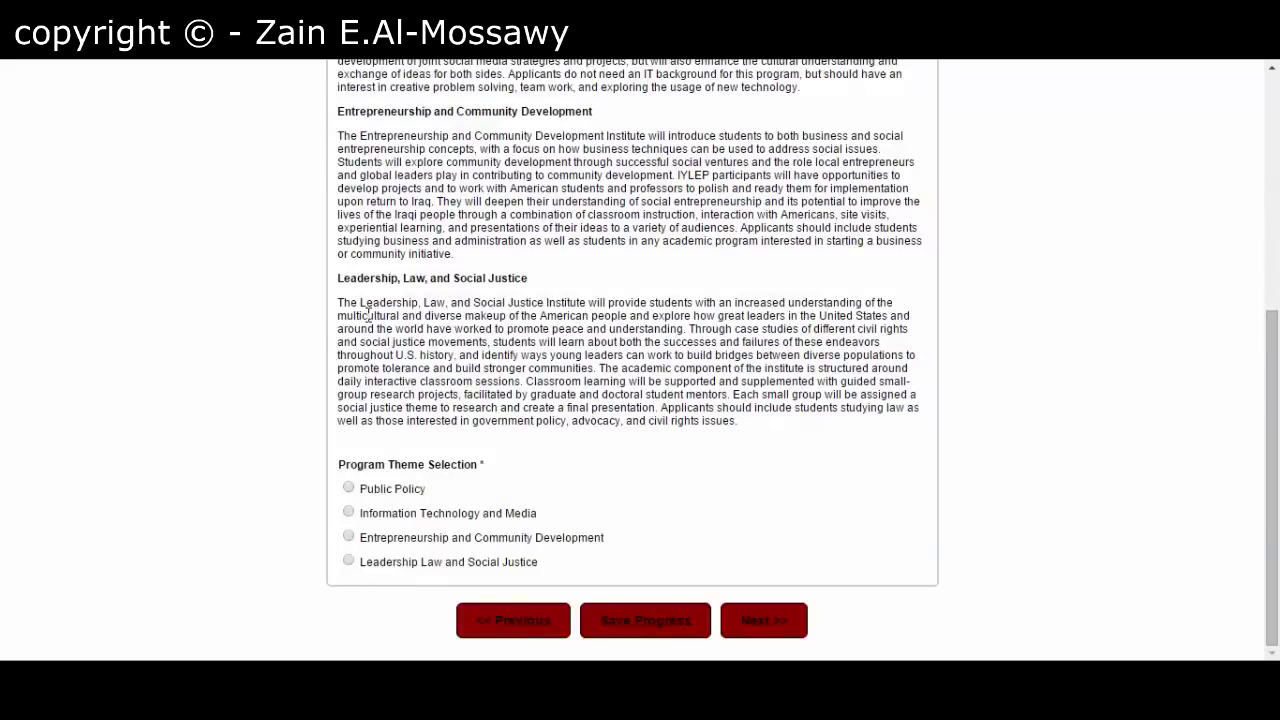
pyautogui.click(350, 540)
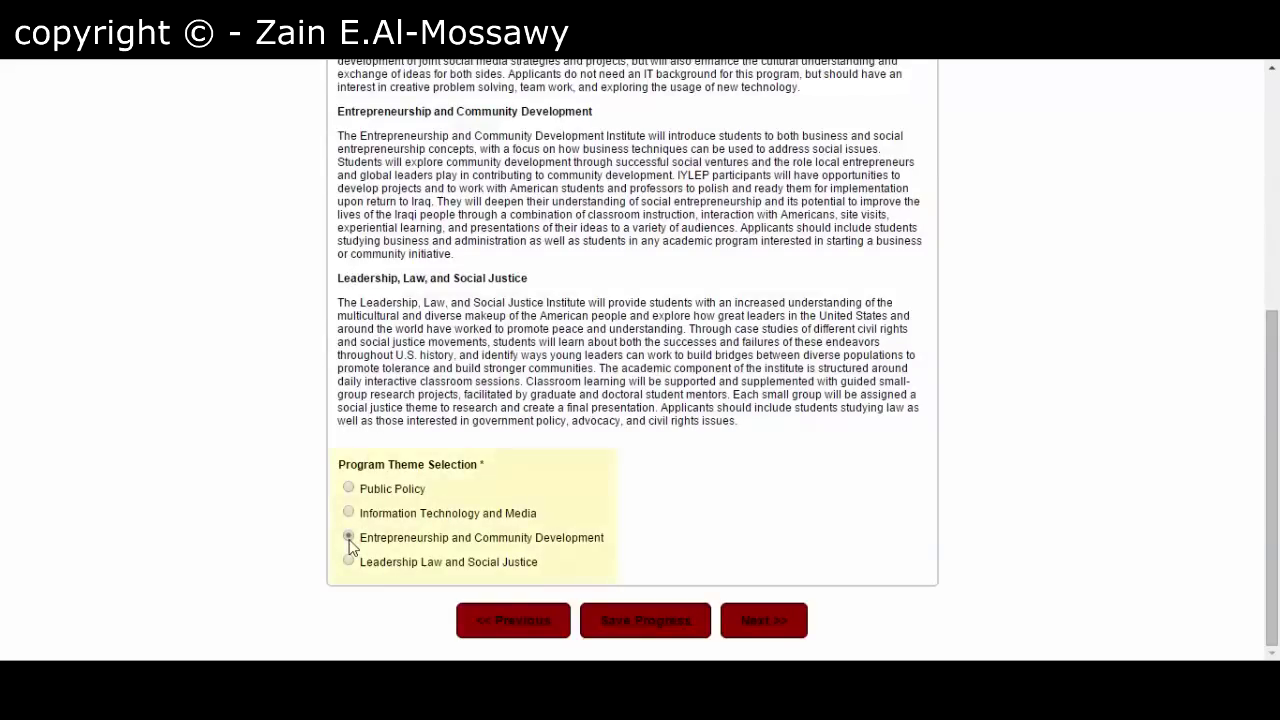
# - Go to the Essay Questions section and paste the 339-word essay into question 1
pyautogui.click(770, 622)
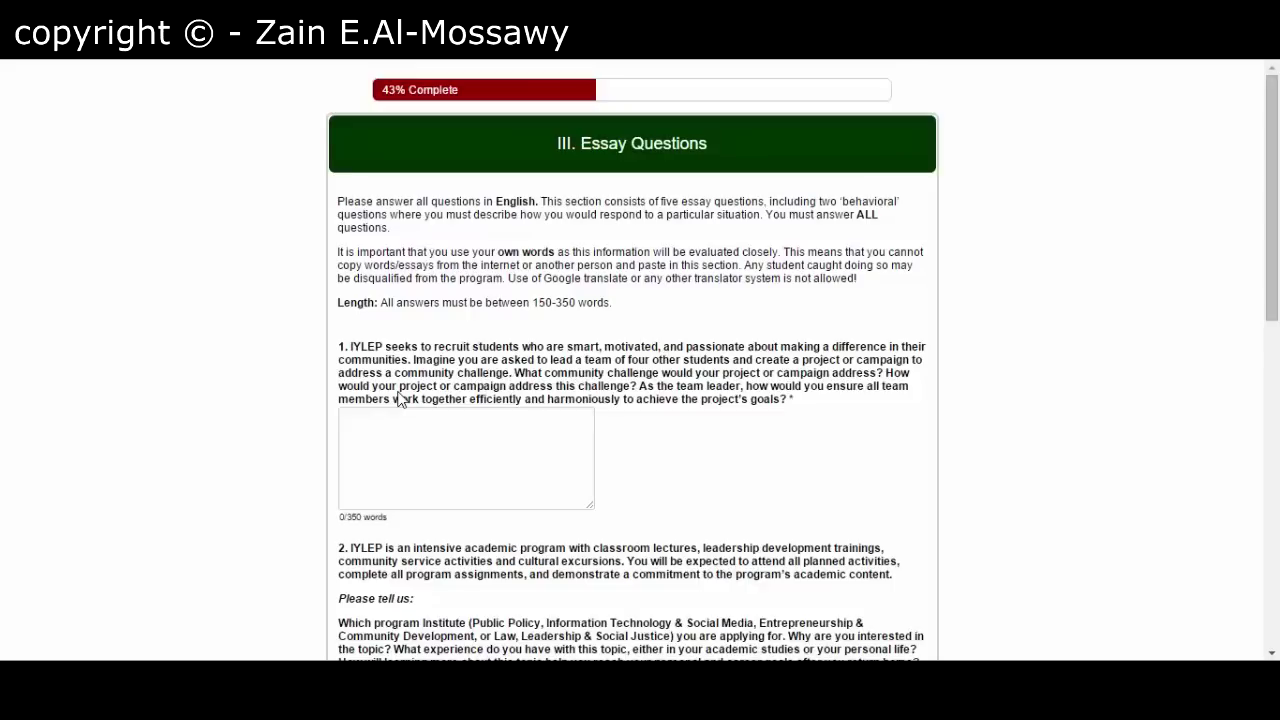
pyautogui.click(401, 417)
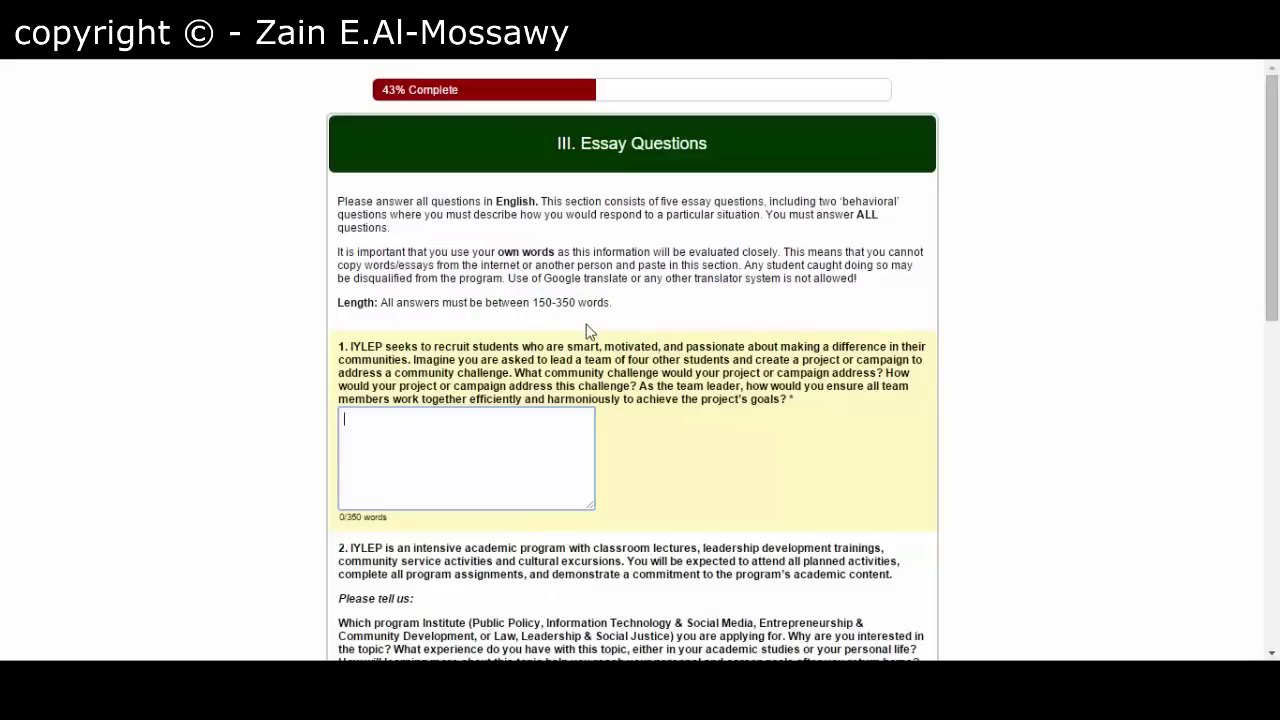
pyautogui.scroll(-5, 226, 528)
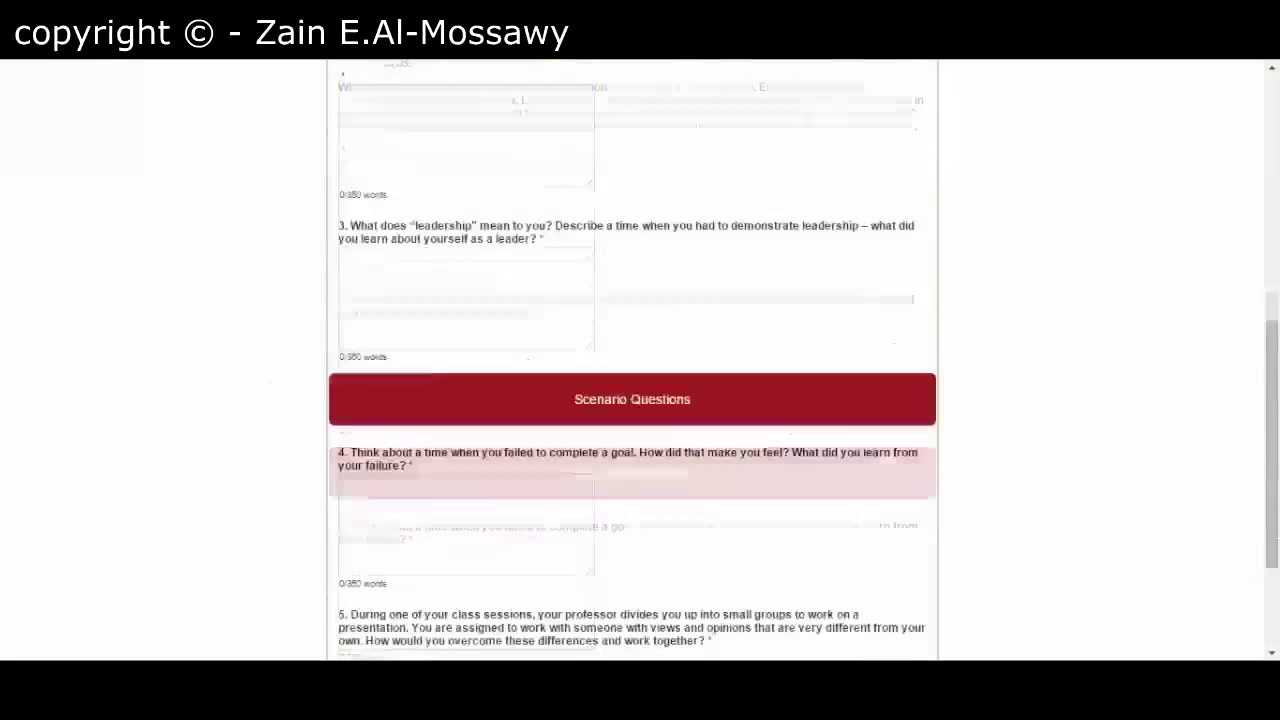
pyautogui.scroll(-3, 632, 360)
pyautogui.scroll(10, 632, 360)
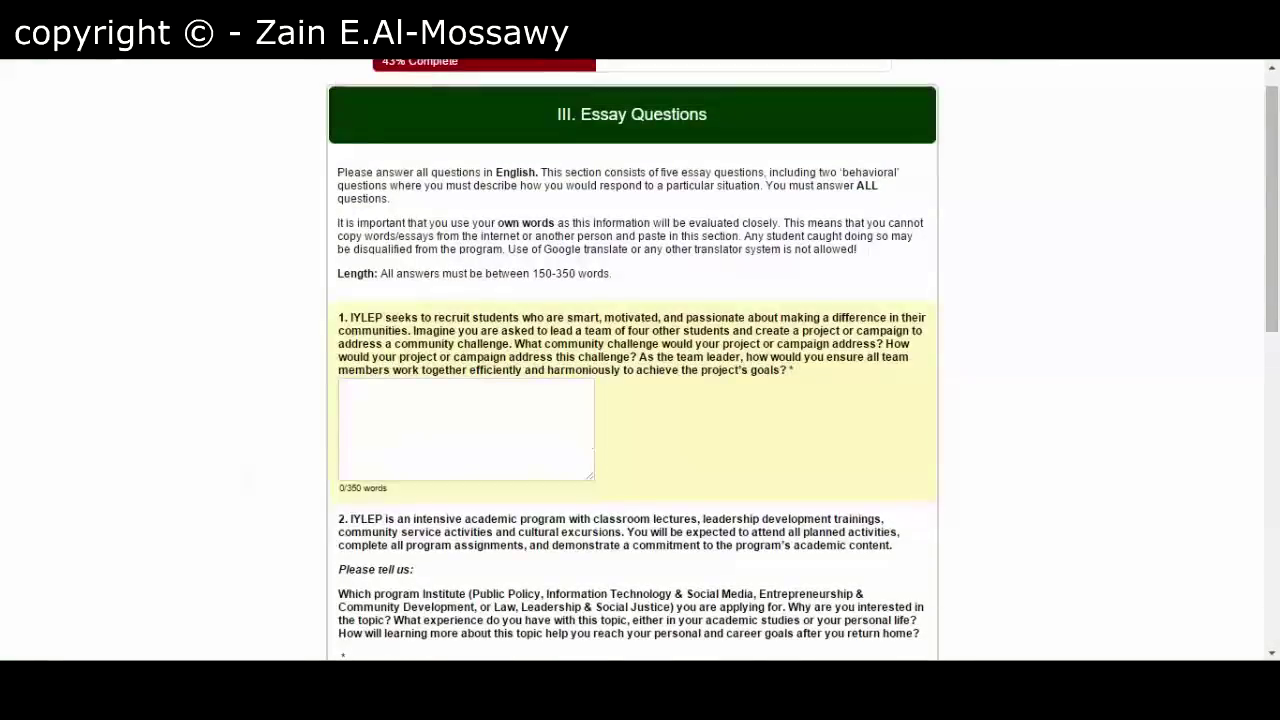
pyautogui.click(464, 461)
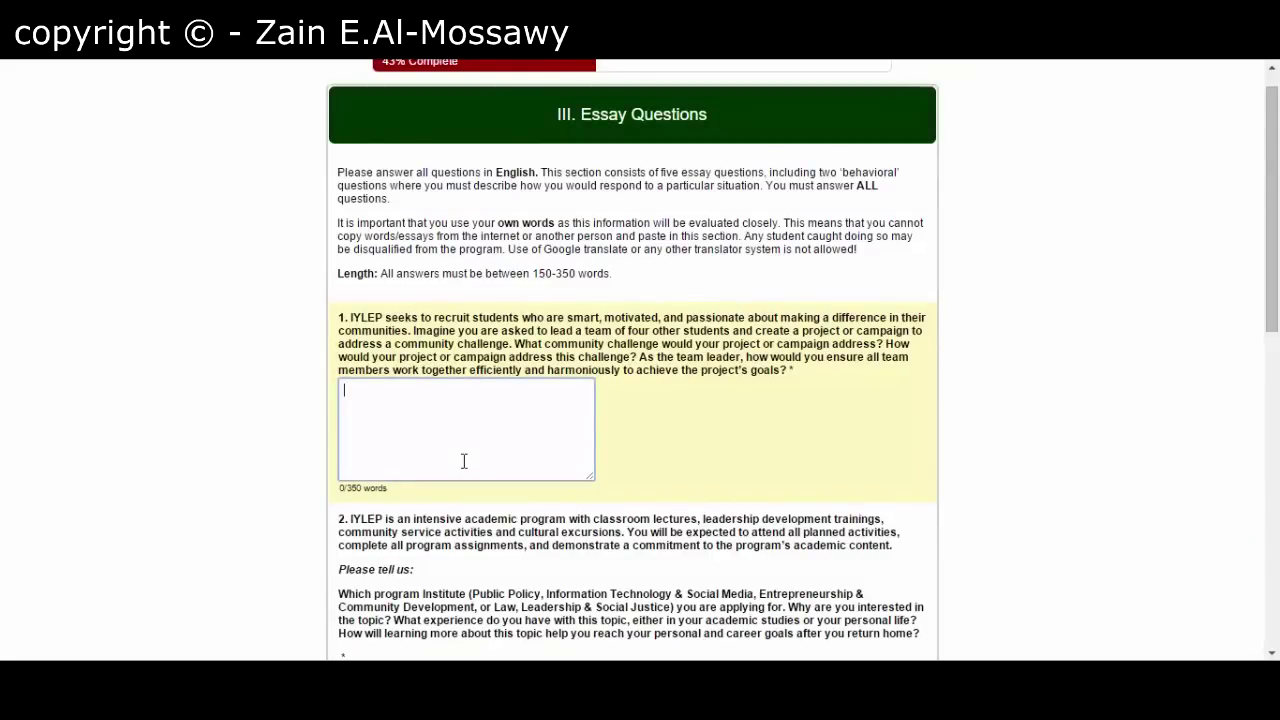
pyautogui.hotkey('ctrl', 'v')
# - Paste the same essay into essay answers 2 through 5, including both Scenario Questions
pyautogui.press('Tab')
pyautogui.hotkey('ctrl', 'v')
pyautogui.press('Tab')
pyautogui.hotkey('ctrl', 'v')
pyautogui.press('Tab')
pyautogui.hotkey('ctrl', 'v')
pyautogui.press('Tab')
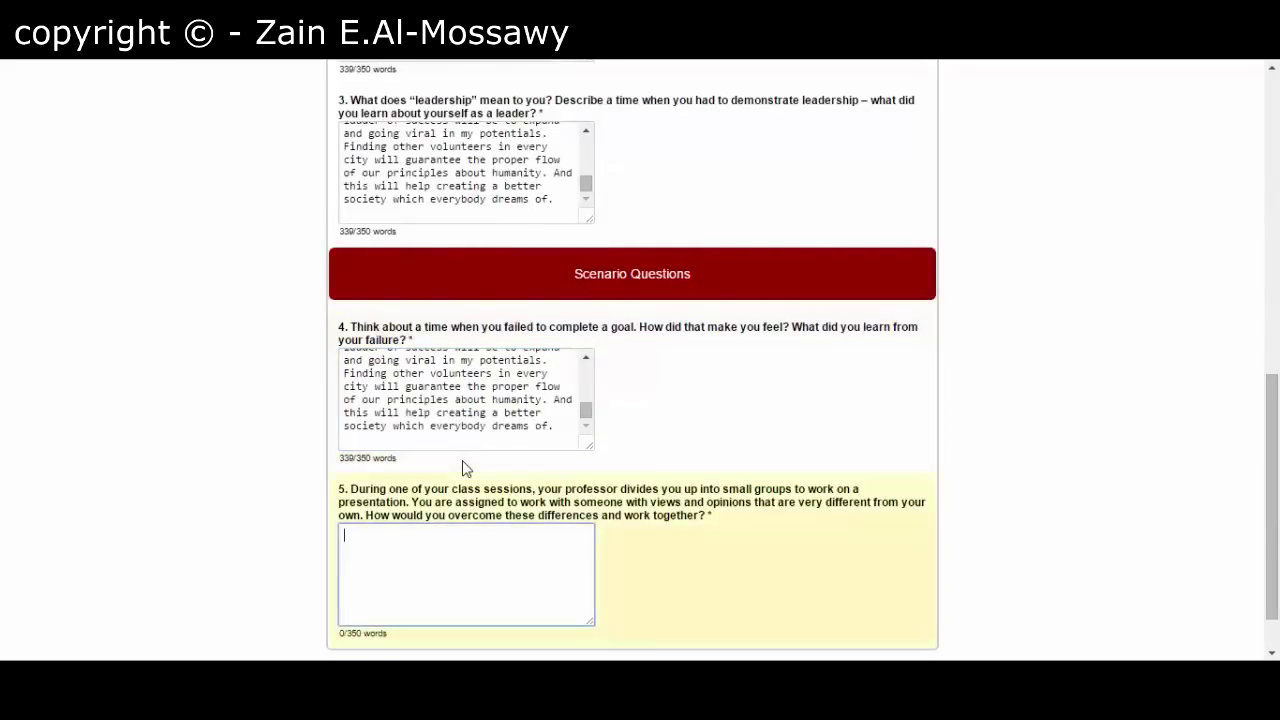
pyautogui.hotkey('ctrl', 'v')
pyautogui.press('Tab')
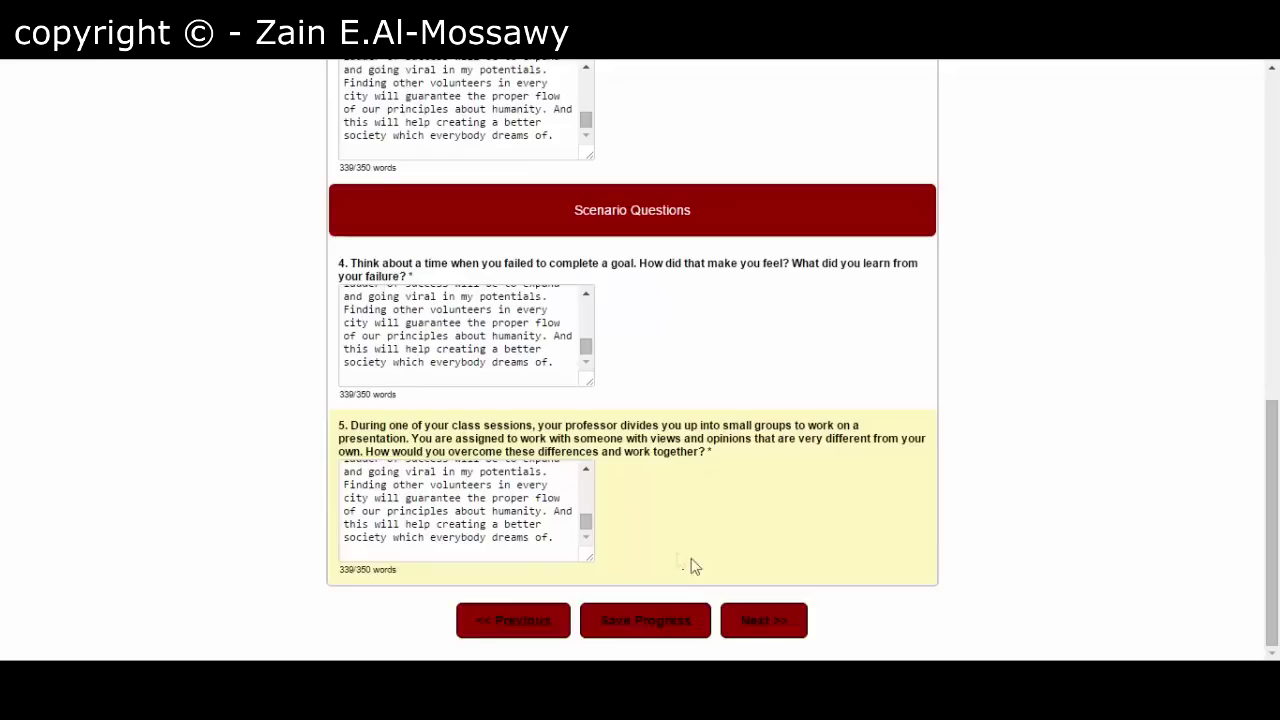
# - On the Letters of Recommendation page, answer No to both 'more than one document' questions
pyautogui.click(763, 622)
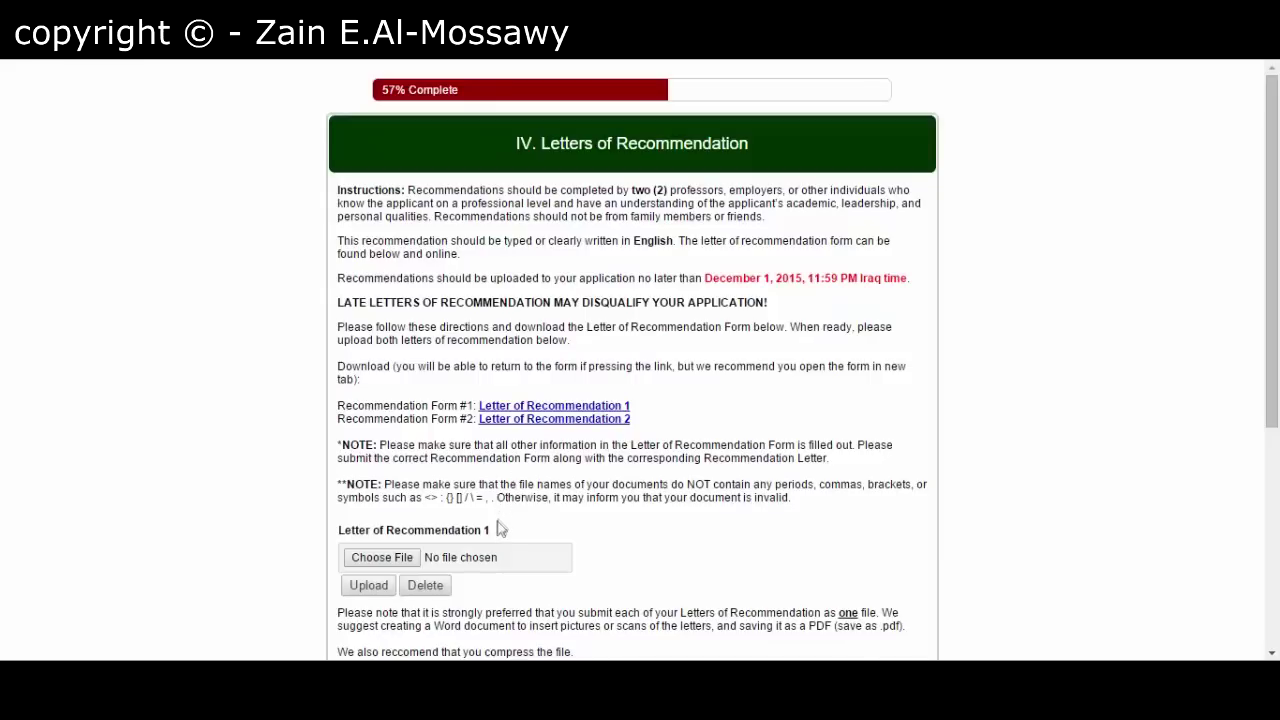
pyautogui.scroll(-5, 403, 560)
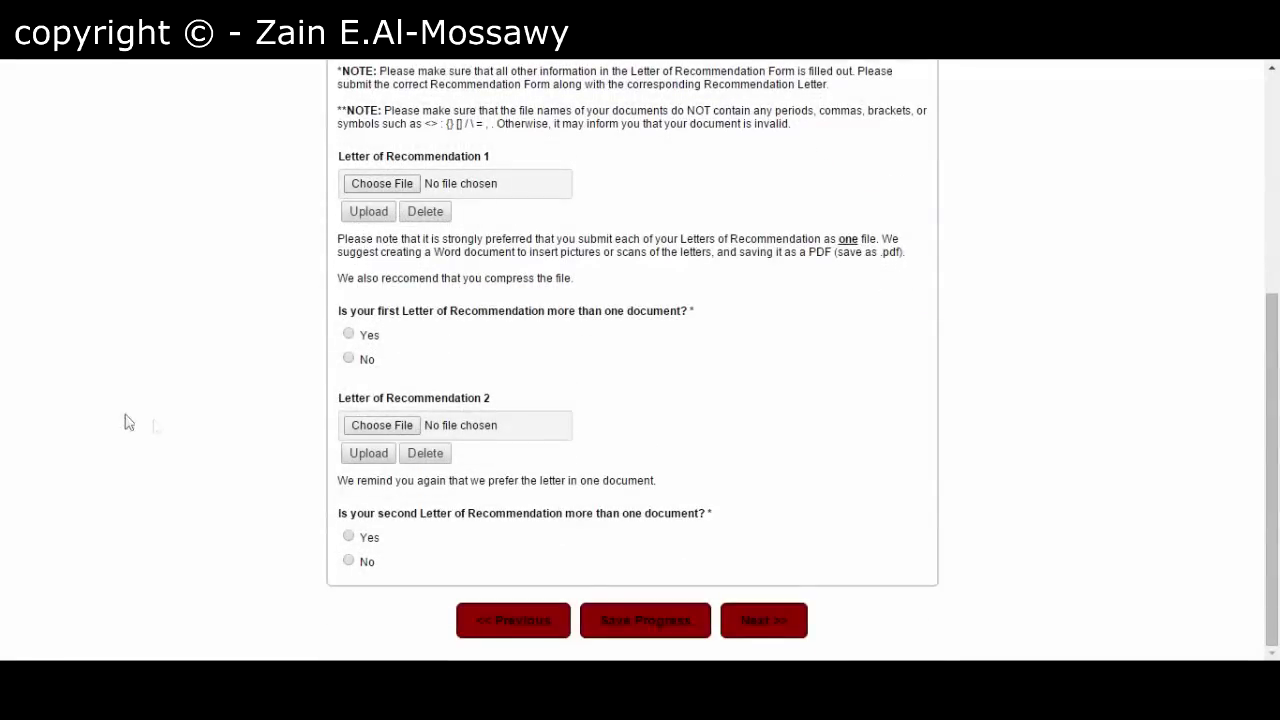
pyautogui.click(346, 362)
pyautogui.click(348, 562)
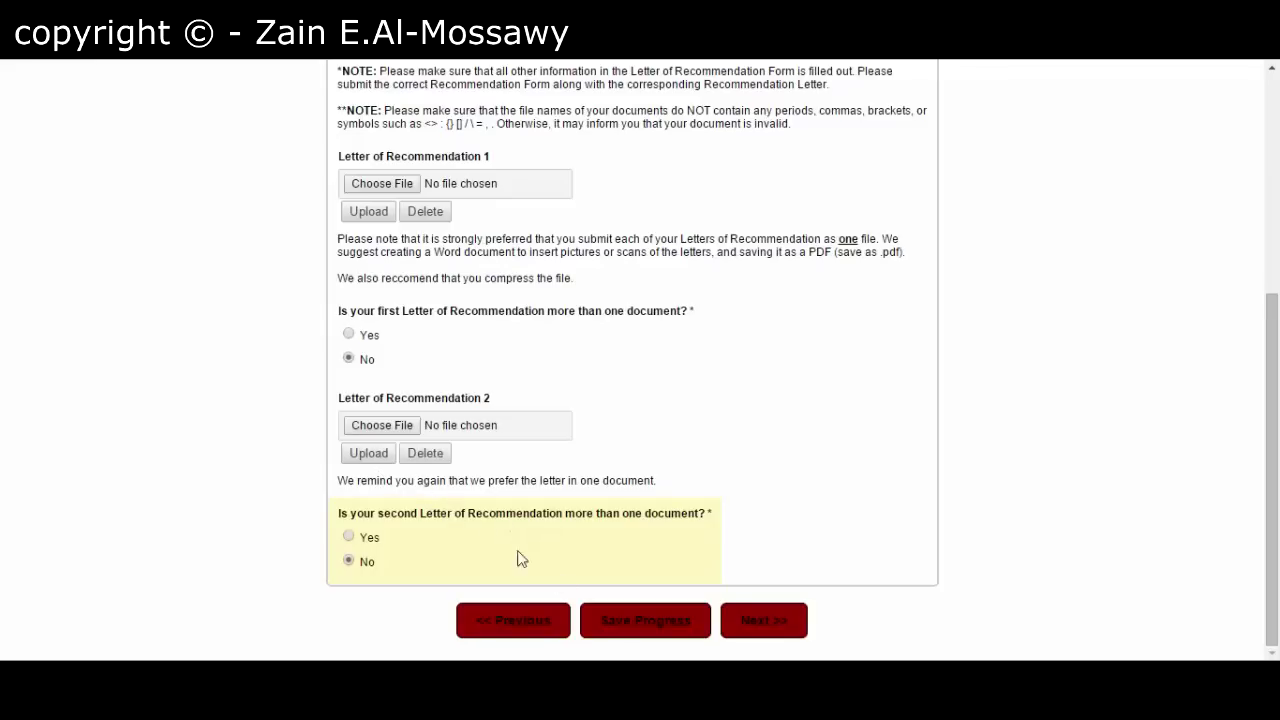
# - On the Required Documents Checklist, tick 'Copy of the photo page of your passport'
pyautogui.click(751, 620)
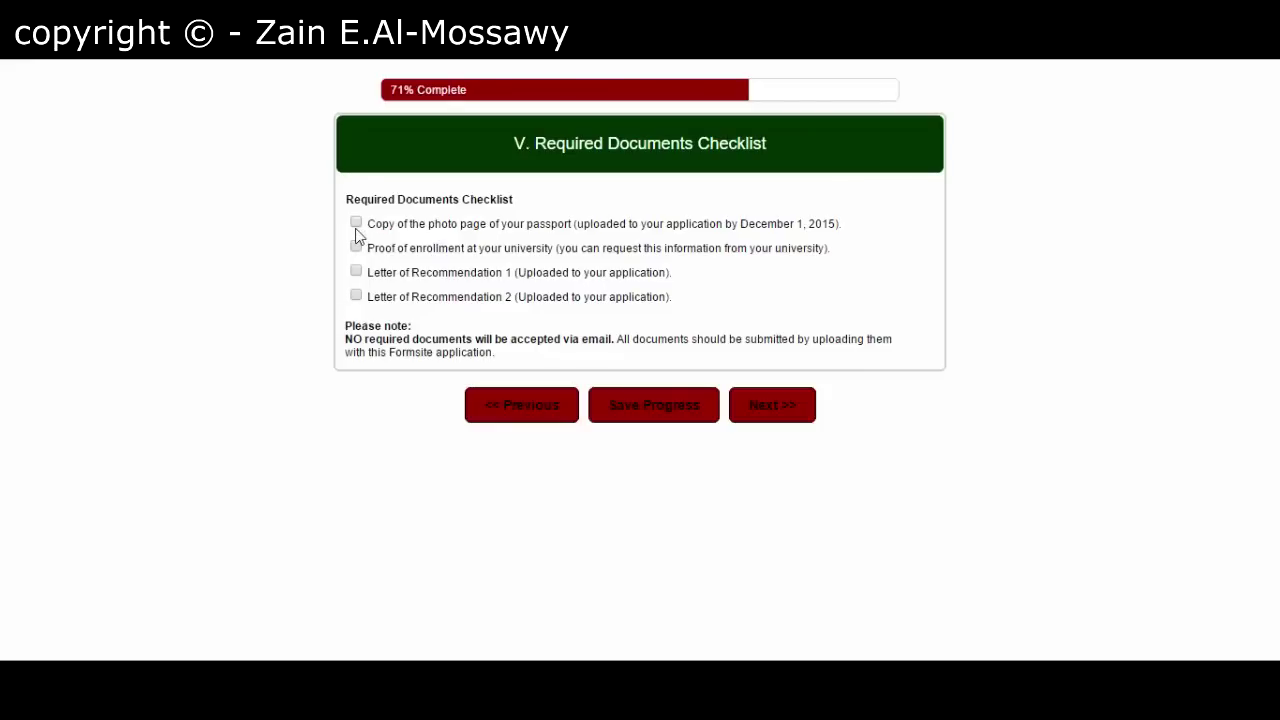
pyautogui.click(356, 222)
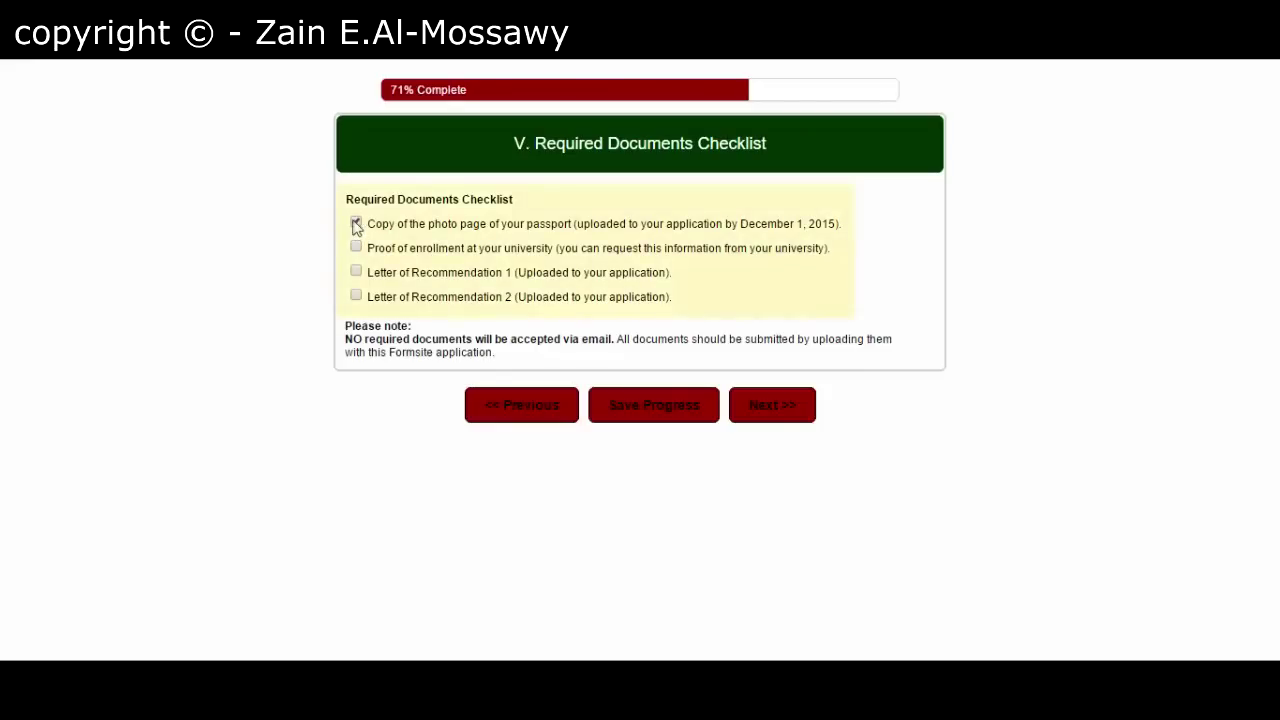
# - In the Certification section, enter the applicant's initials under the first statement
pyautogui.click(765, 412)
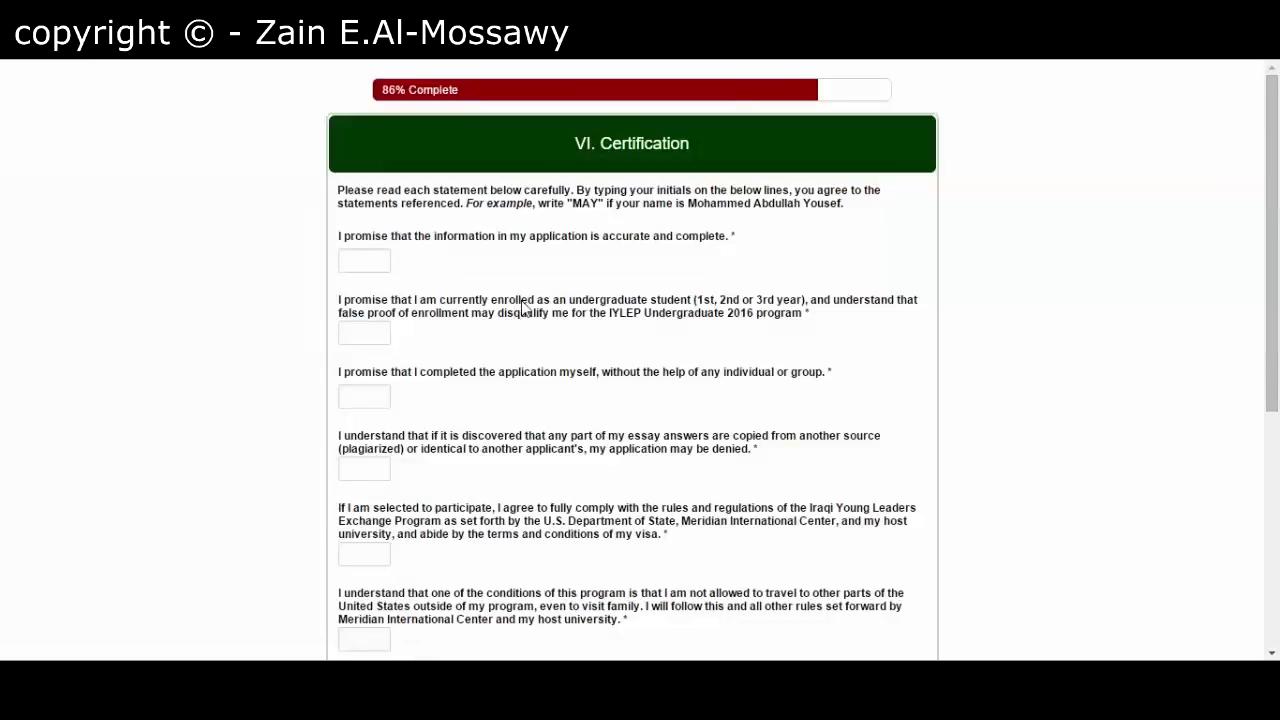
pyautogui.scroll(-5, 489, 357)
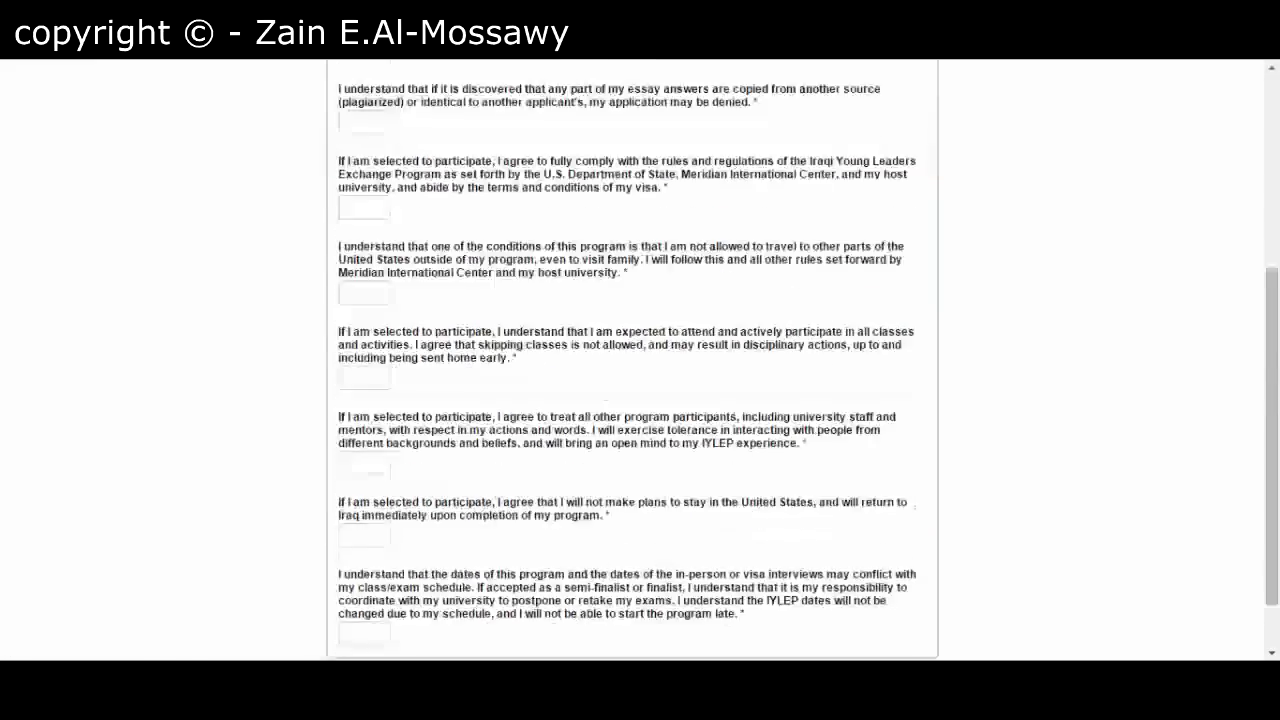
pyautogui.scroll(5, 632, 360)
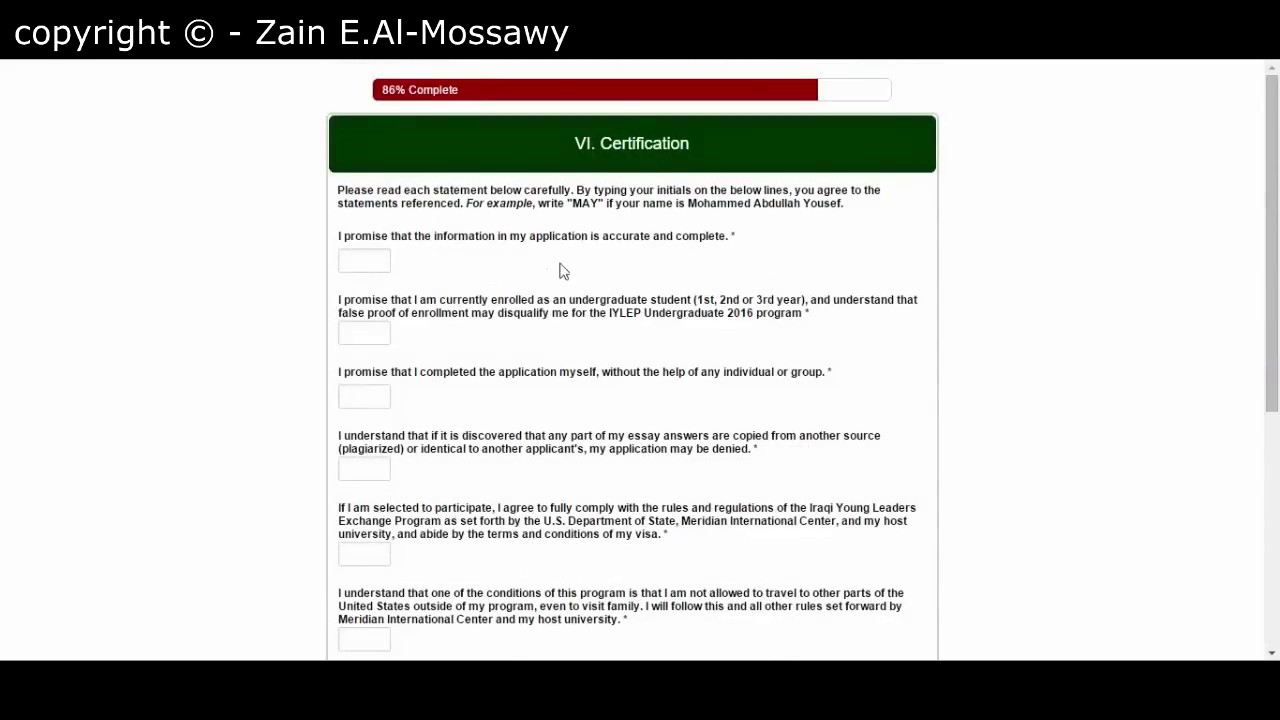
pyautogui.click(370, 252)
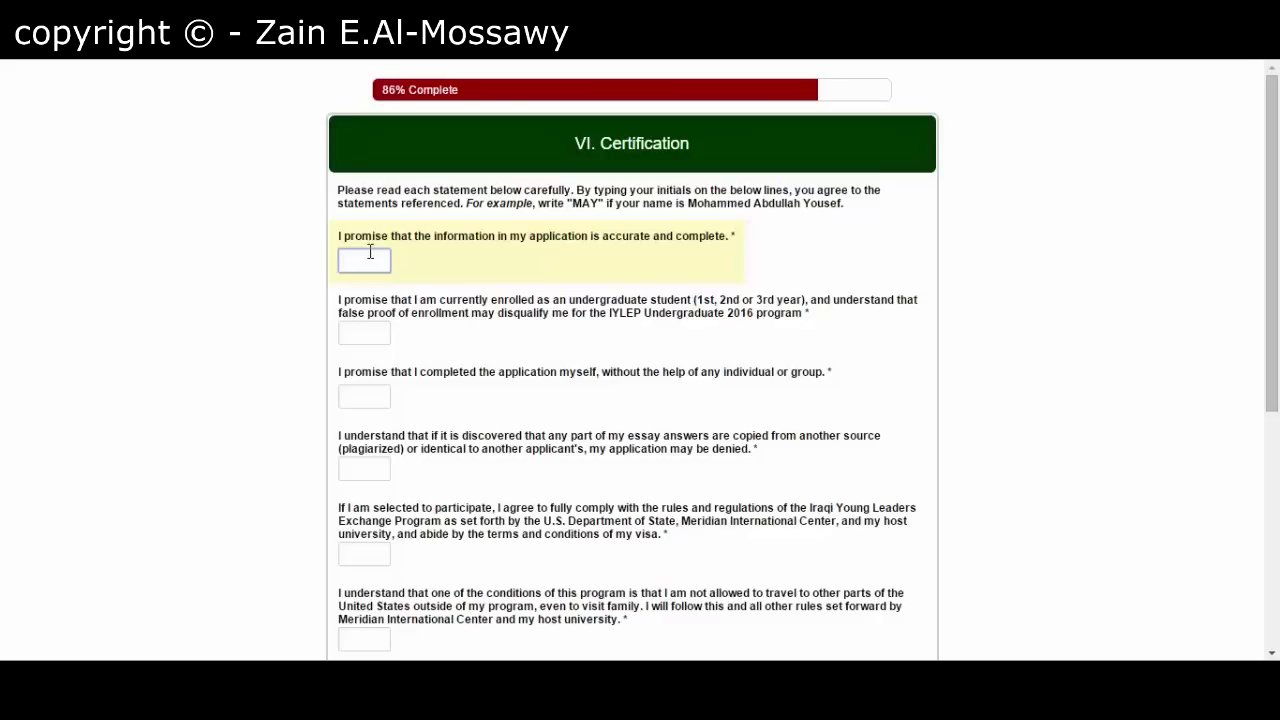
pyautogui.write('Z')
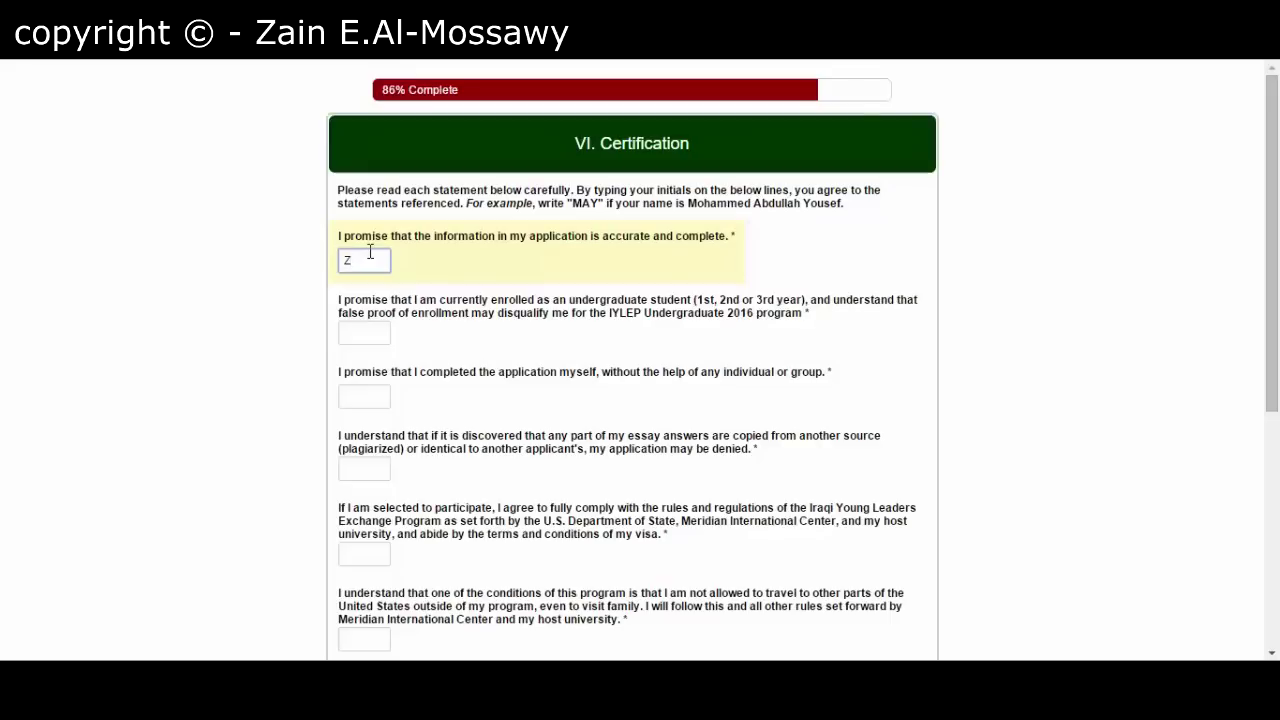
pyautogui.write('EJ')
# - Copy the same initials into the second, third and fourth statement boxes
pyautogui.doubleClick(370, 252)
pyautogui.hotkey('ctrl', 'c')
pyautogui.press('Tab')
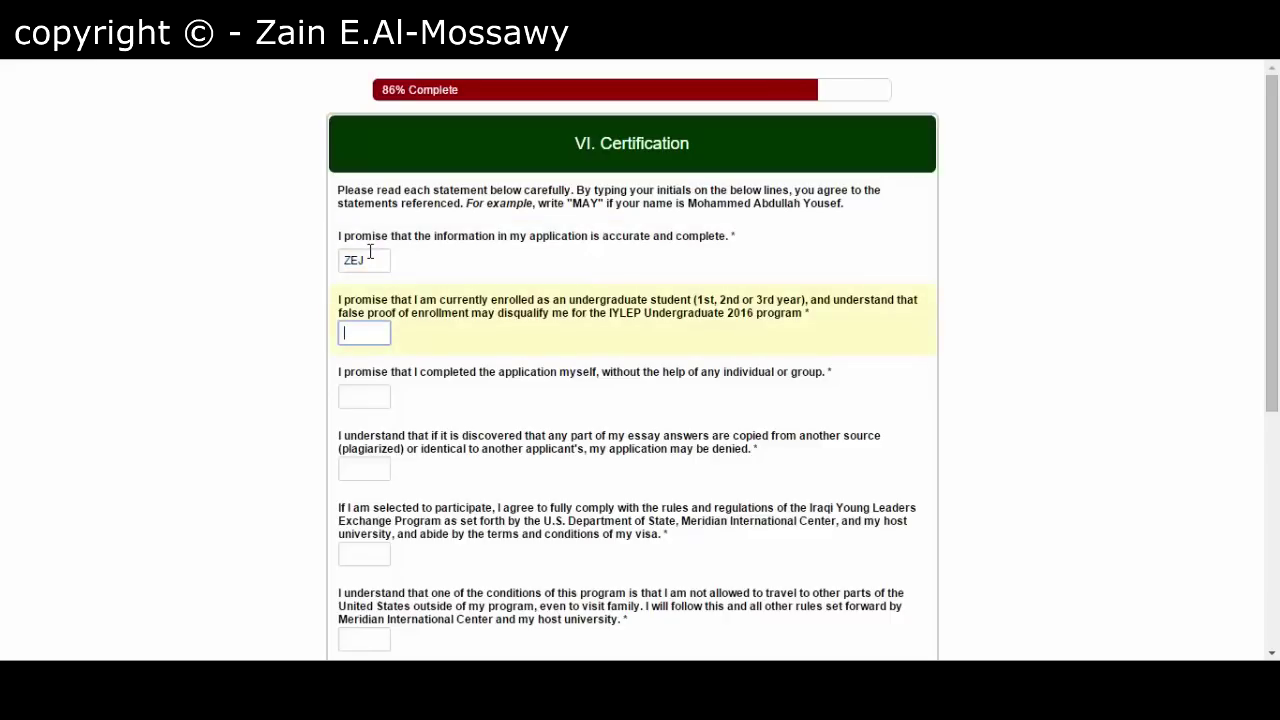
pyautogui.hotkey('ctrl', 'v')
pyautogui.press('Tab')
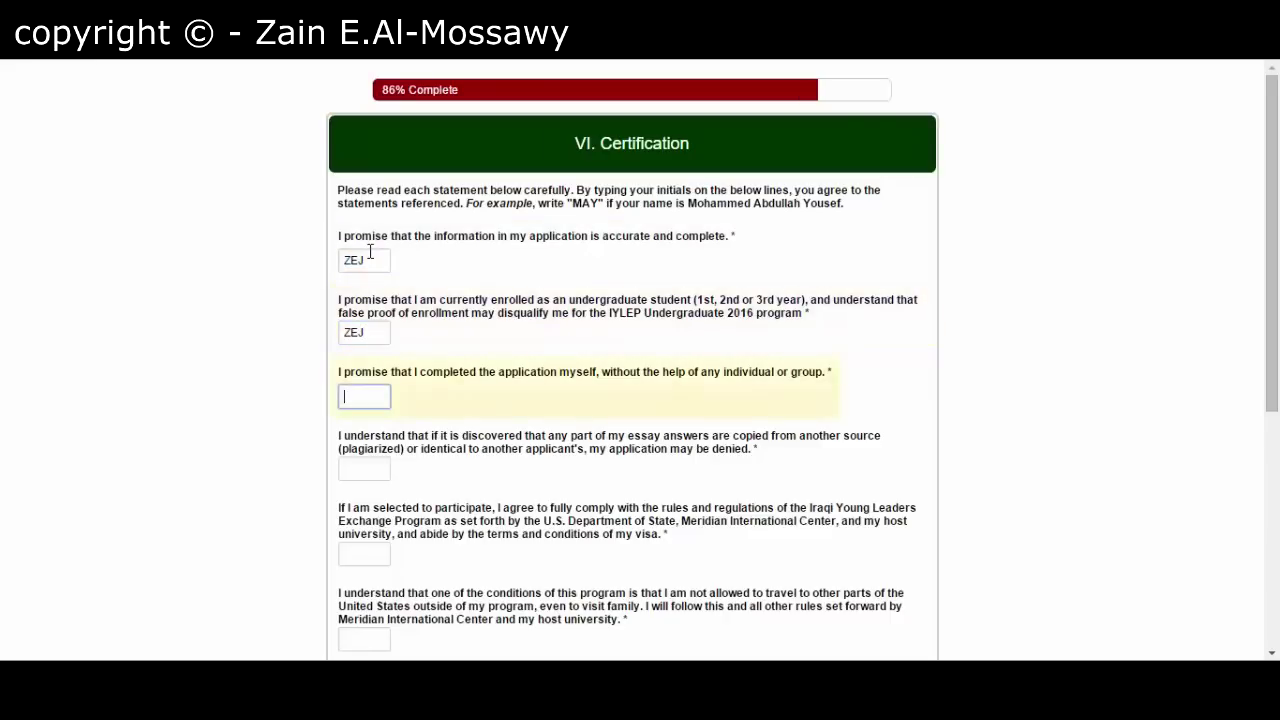
pyautogui.hotkey('ctrl', 'v')
pyautogui.press('Tab')
pyautogui.hotkey('ctrl', 'v')
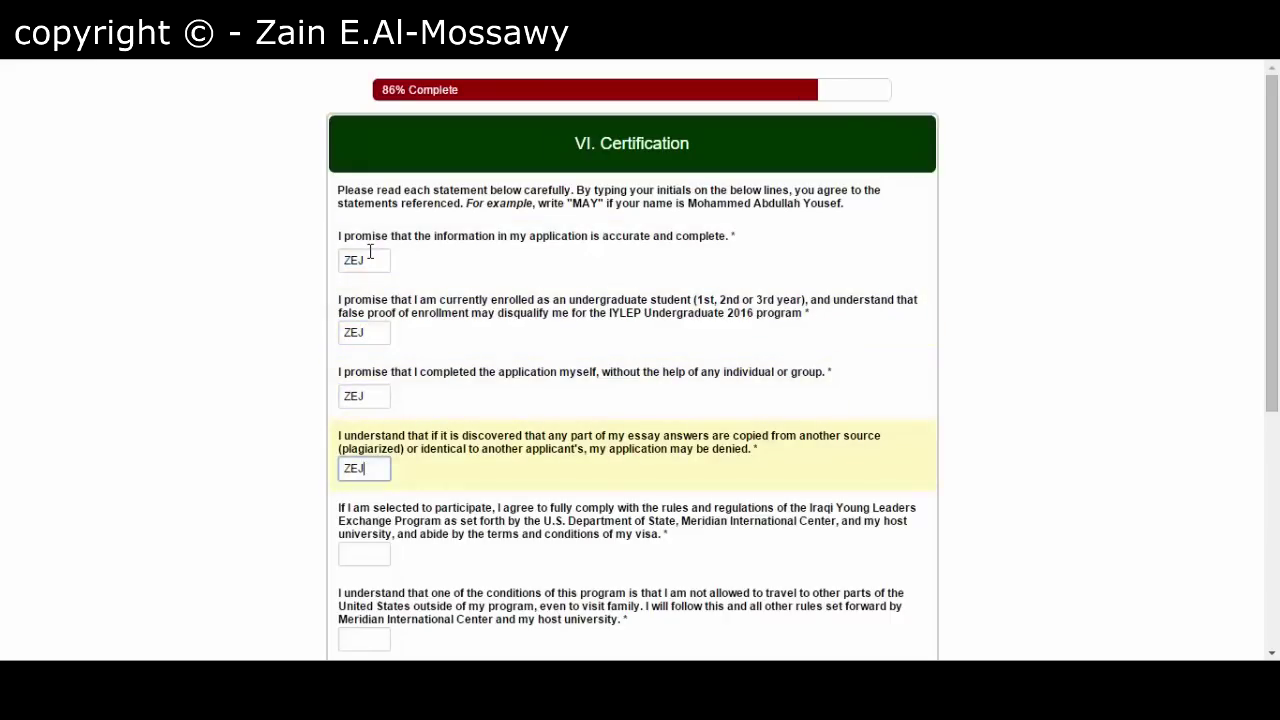
pyautogui.scroll(-3, 335, 410)
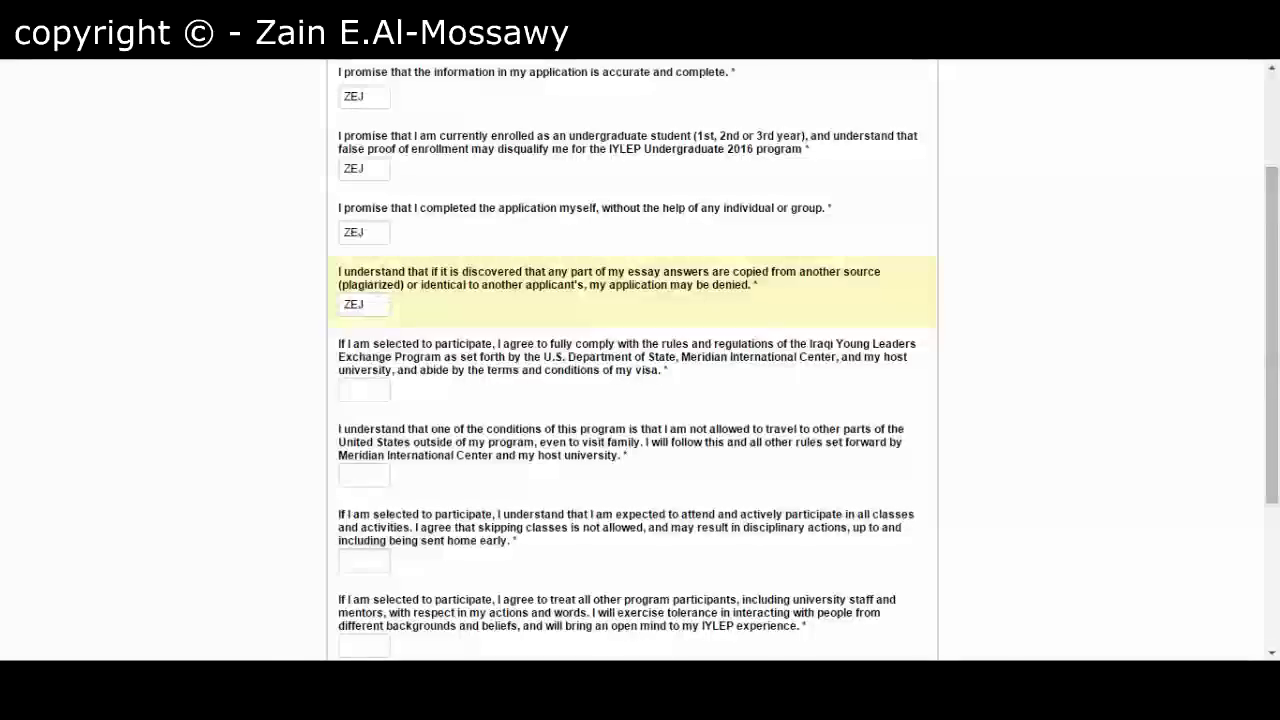
pyautogui.click(377, 391)
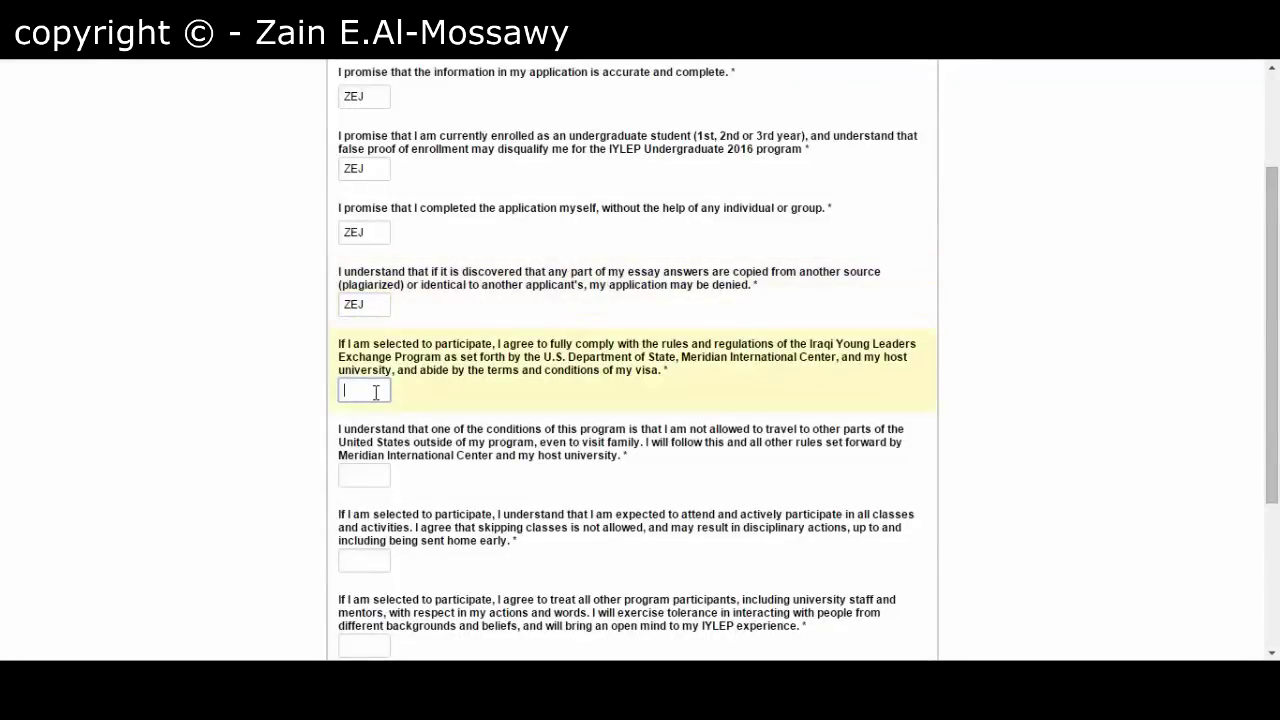
pyautogui.scroll(3, 377, 391)
pyautogui.scroll(-9, 377, 391)
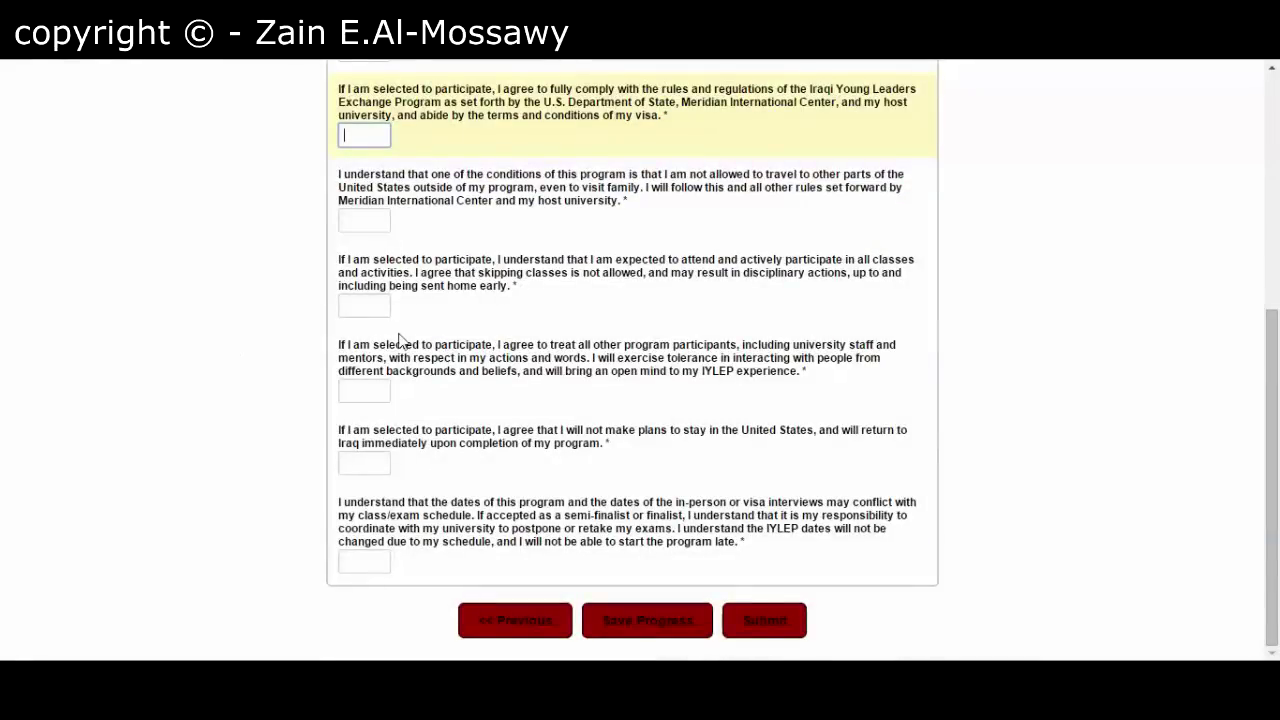
pyautogui.scroll(5, 488, 348)
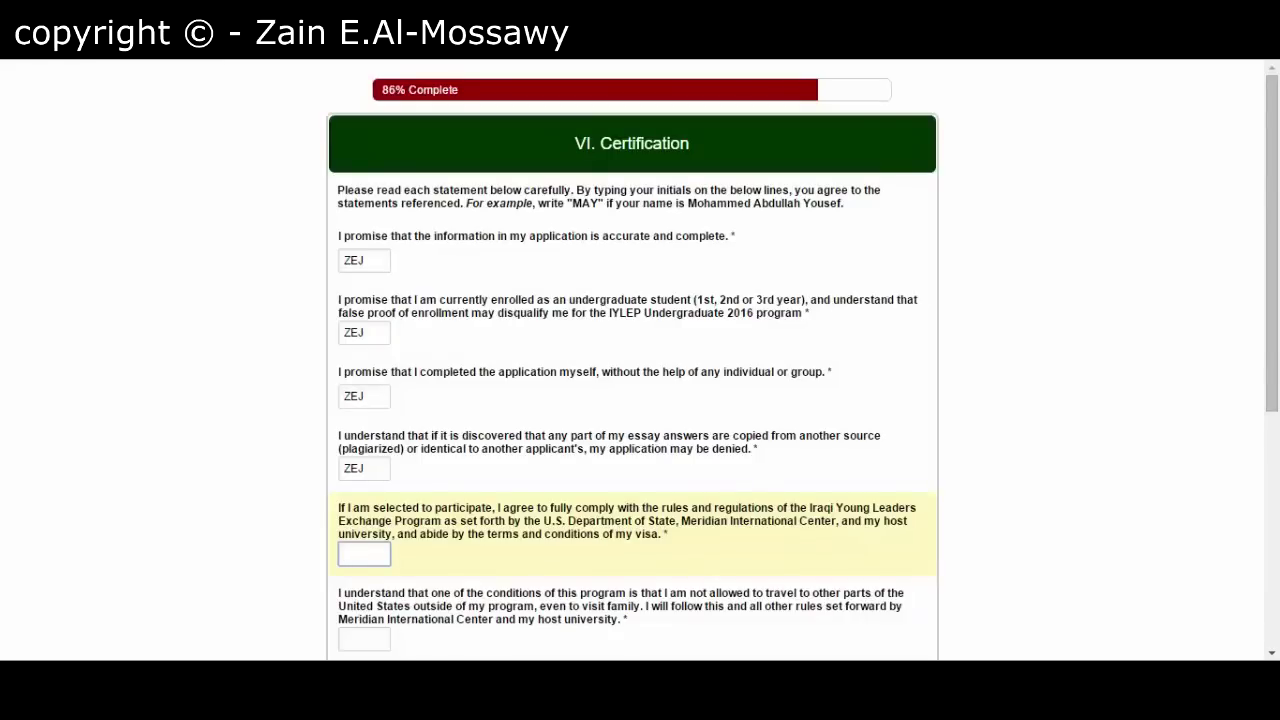
pyautogui.scroll(-5, 207, 357)
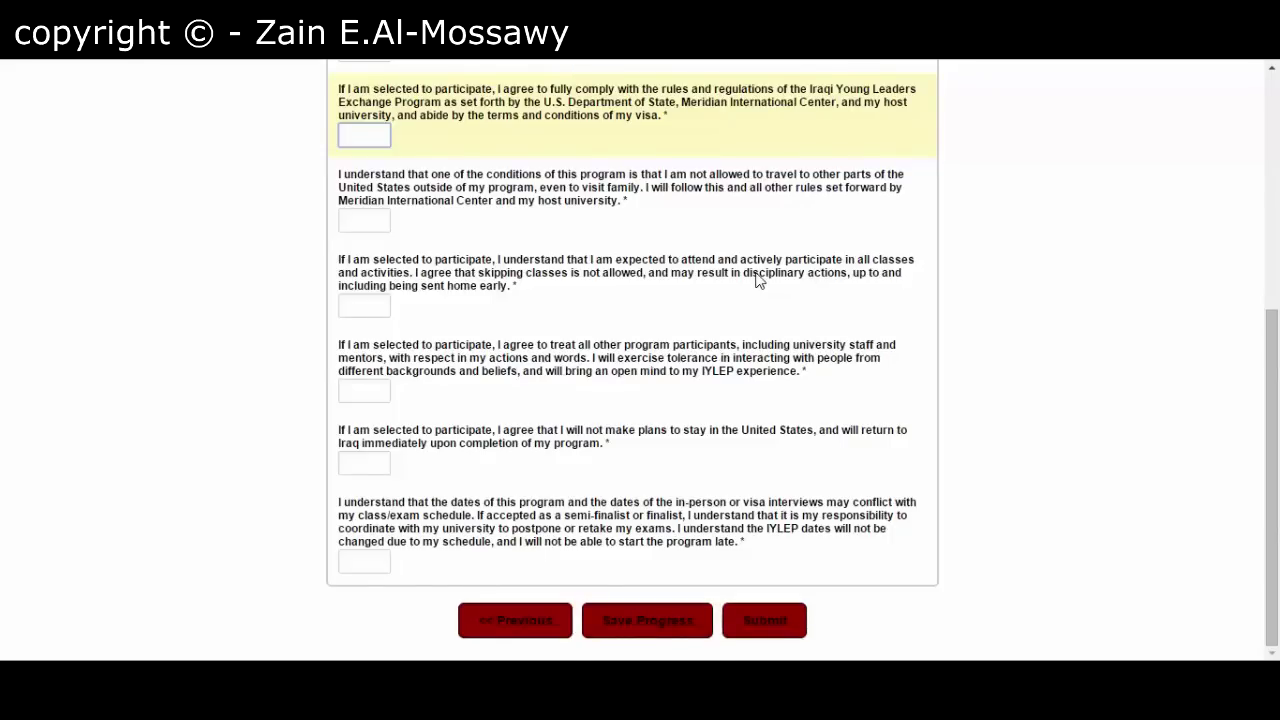
pyautogui.scroll(4, 757, 281)
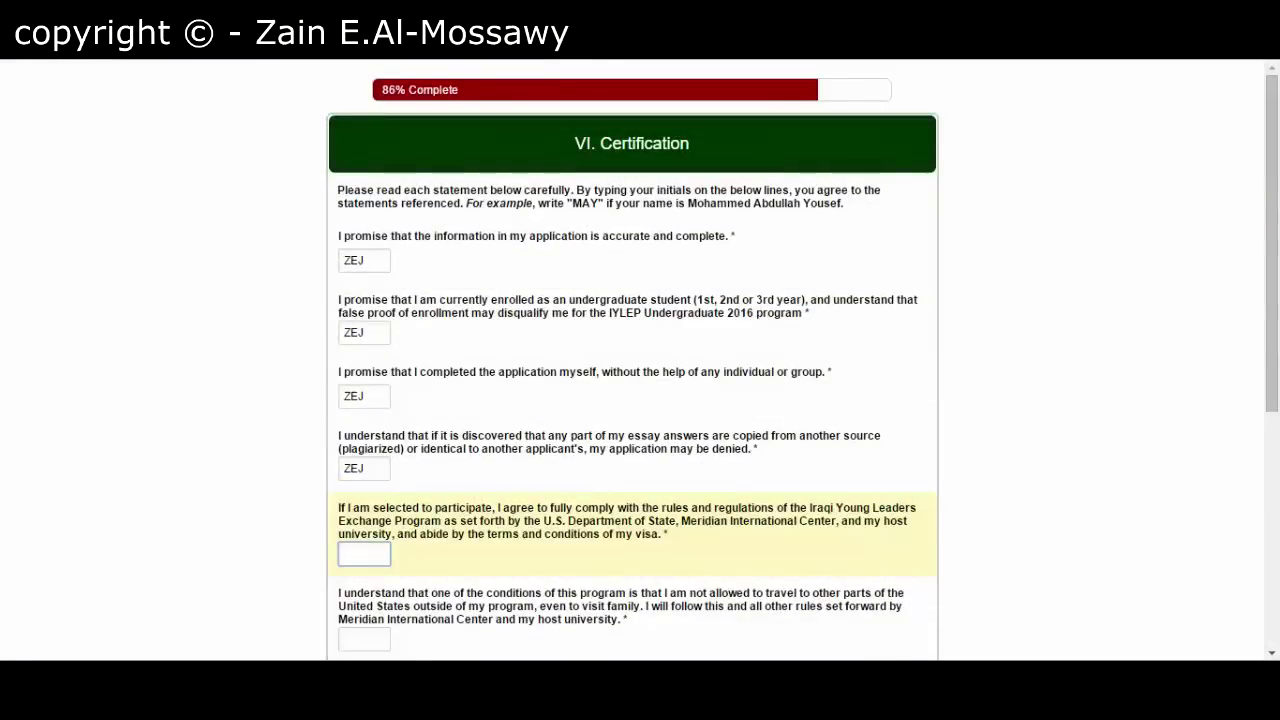